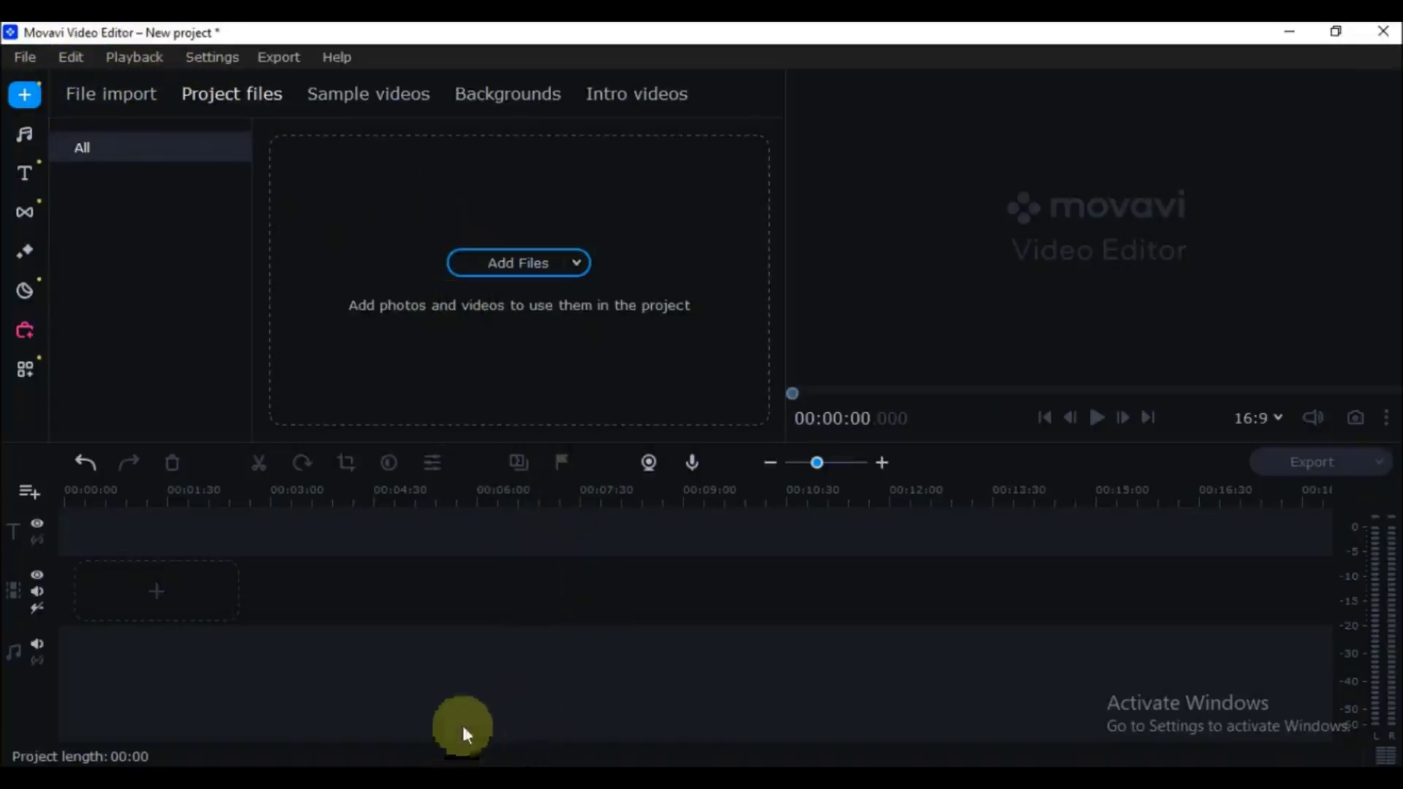
Switch to File Explorer, open the Movavi Video Editor 23.3.0.kuyhAa archive and its inner folder, and select the Movavi Video Editor 23.3.0.exe installer.
mouse_move(434, 759)
click(424, 701)
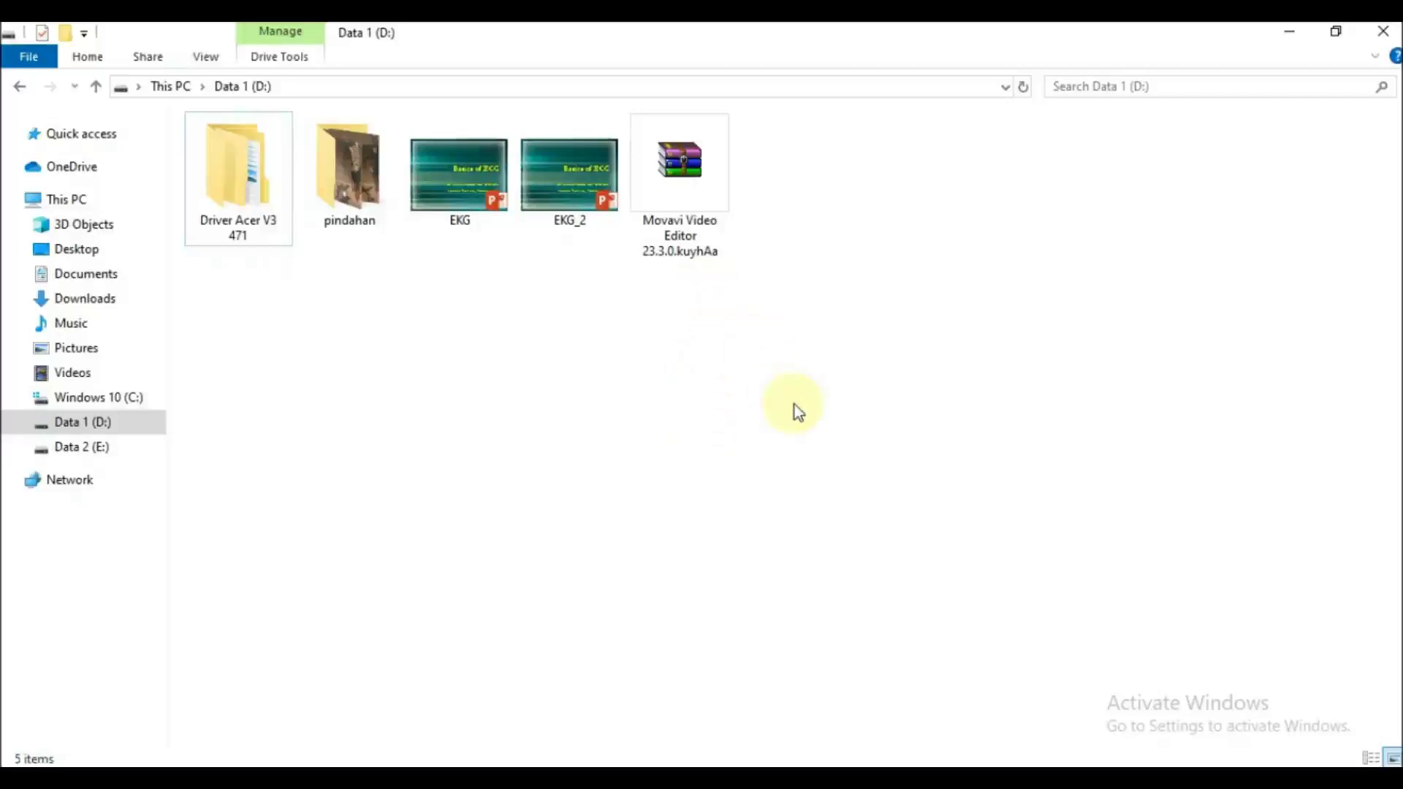
double_click(680, 220)
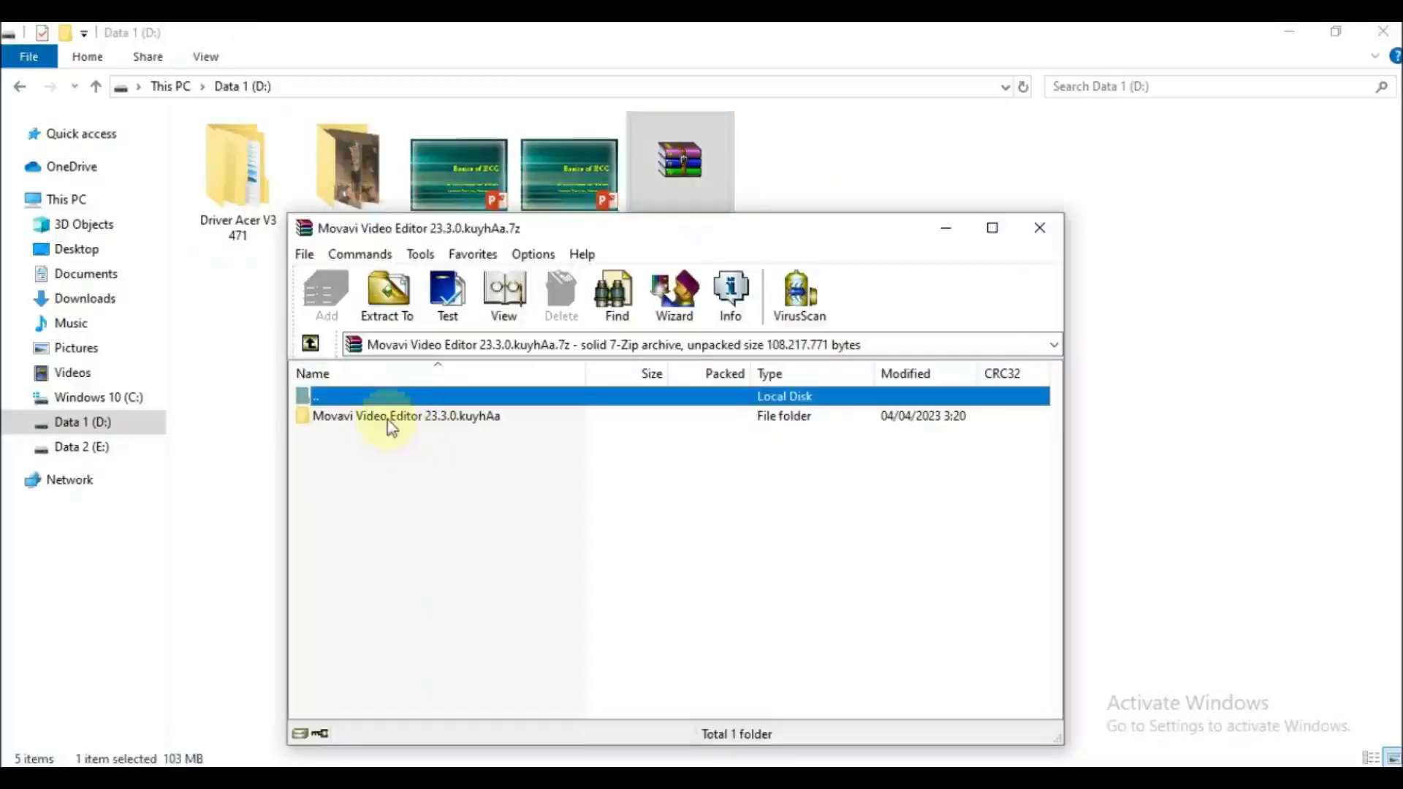
double_click(387, 422)
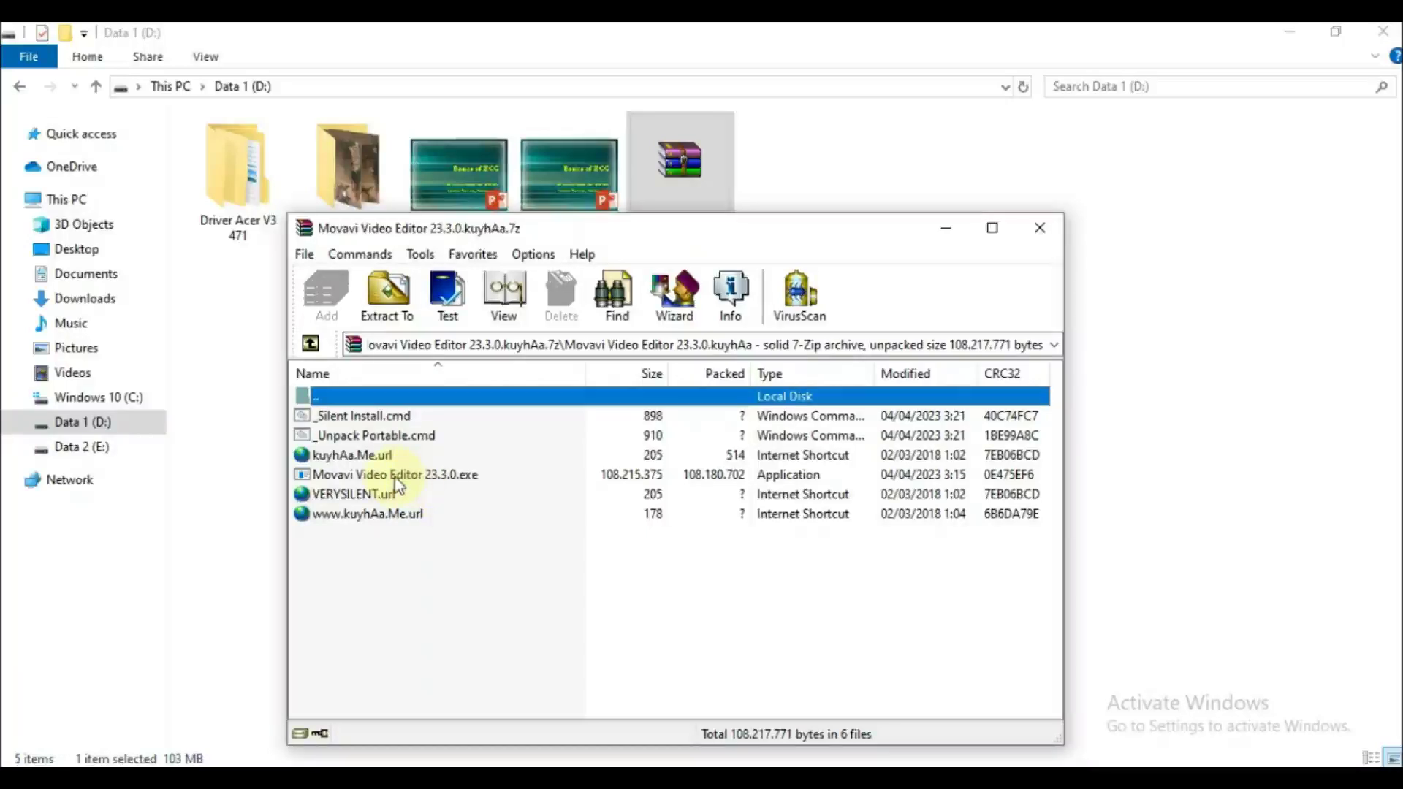
click(362, 477)
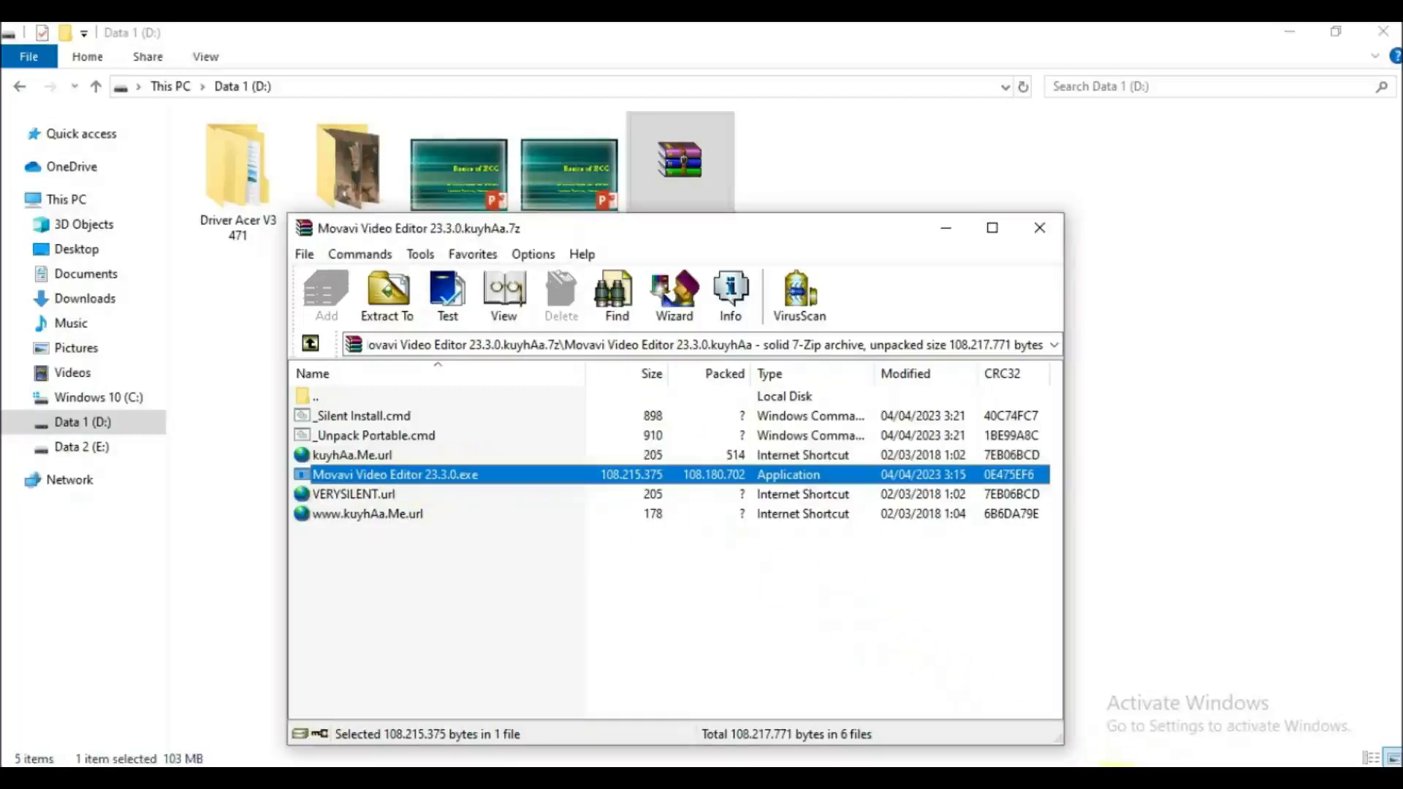
Turn off real-time protection in the Windows Security virus and threat protection settings, and close Windows Security.
click(1113, 764)
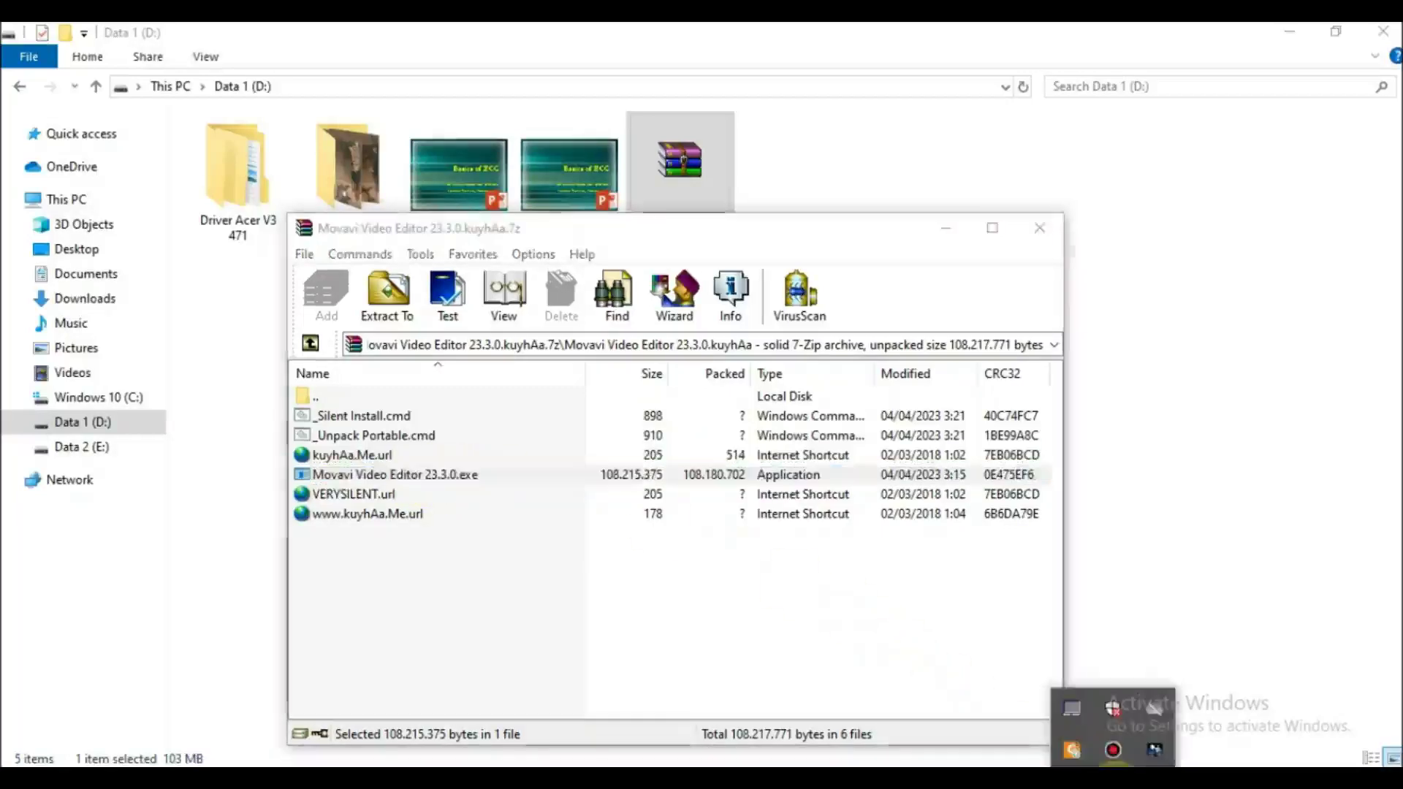
click(1107, 717)
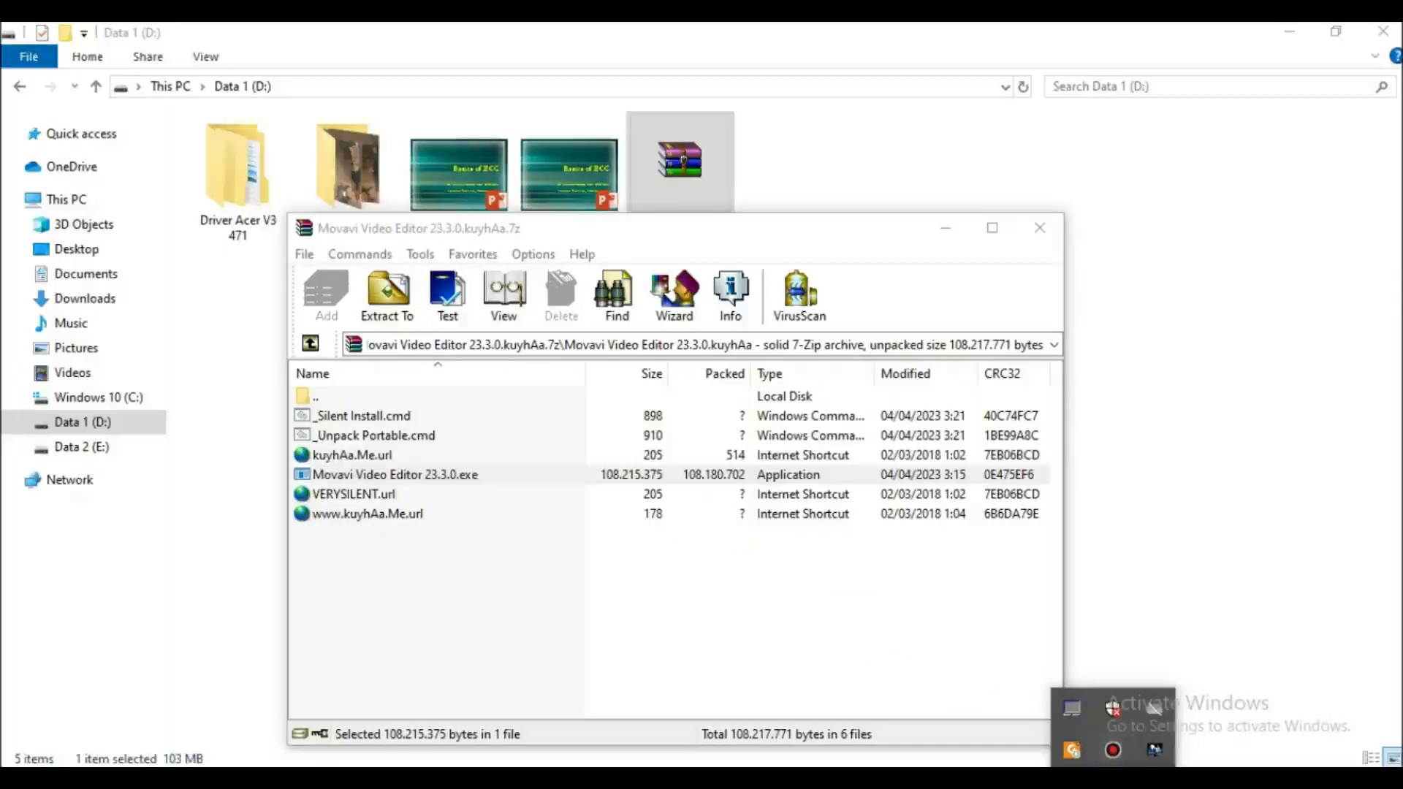
click(1112, 713)
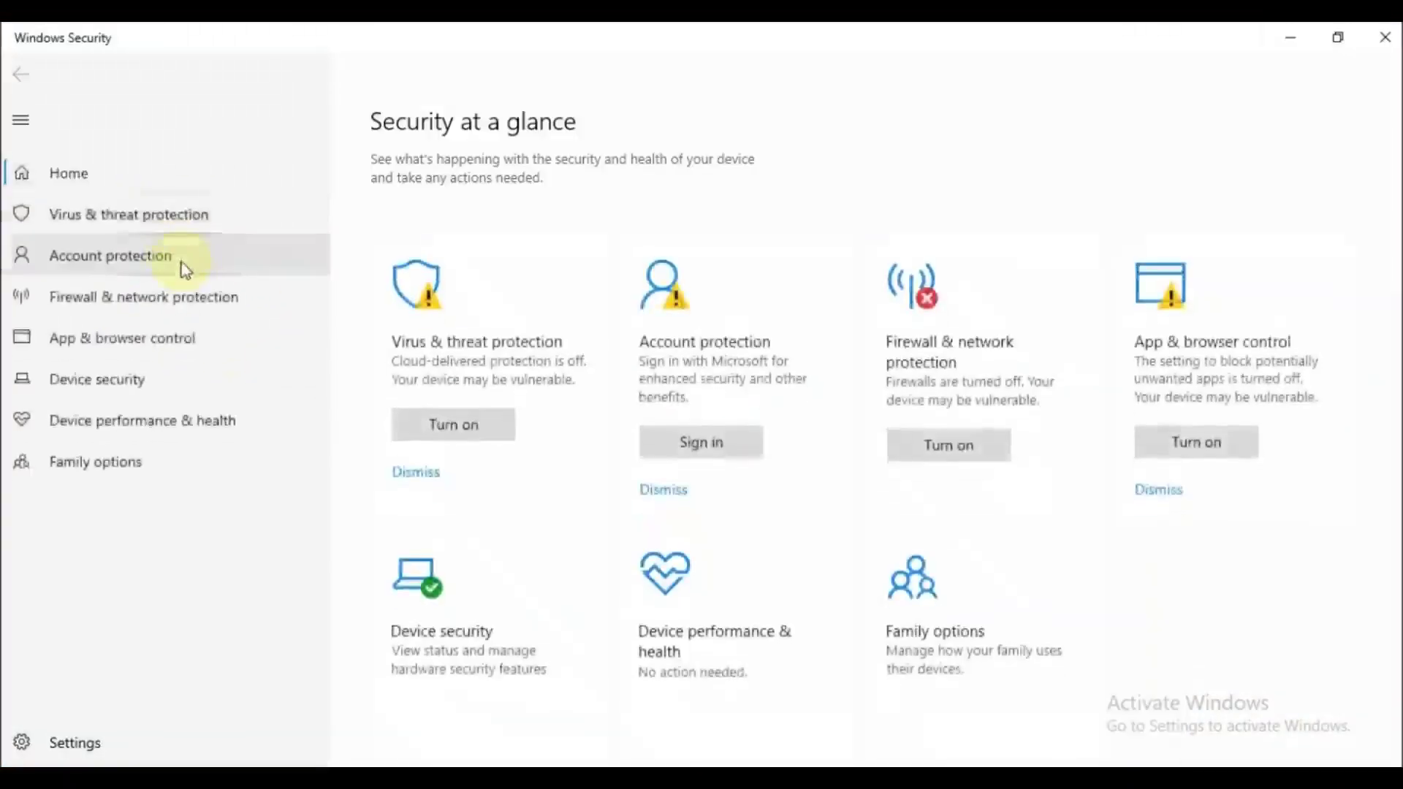
click(115, 214)
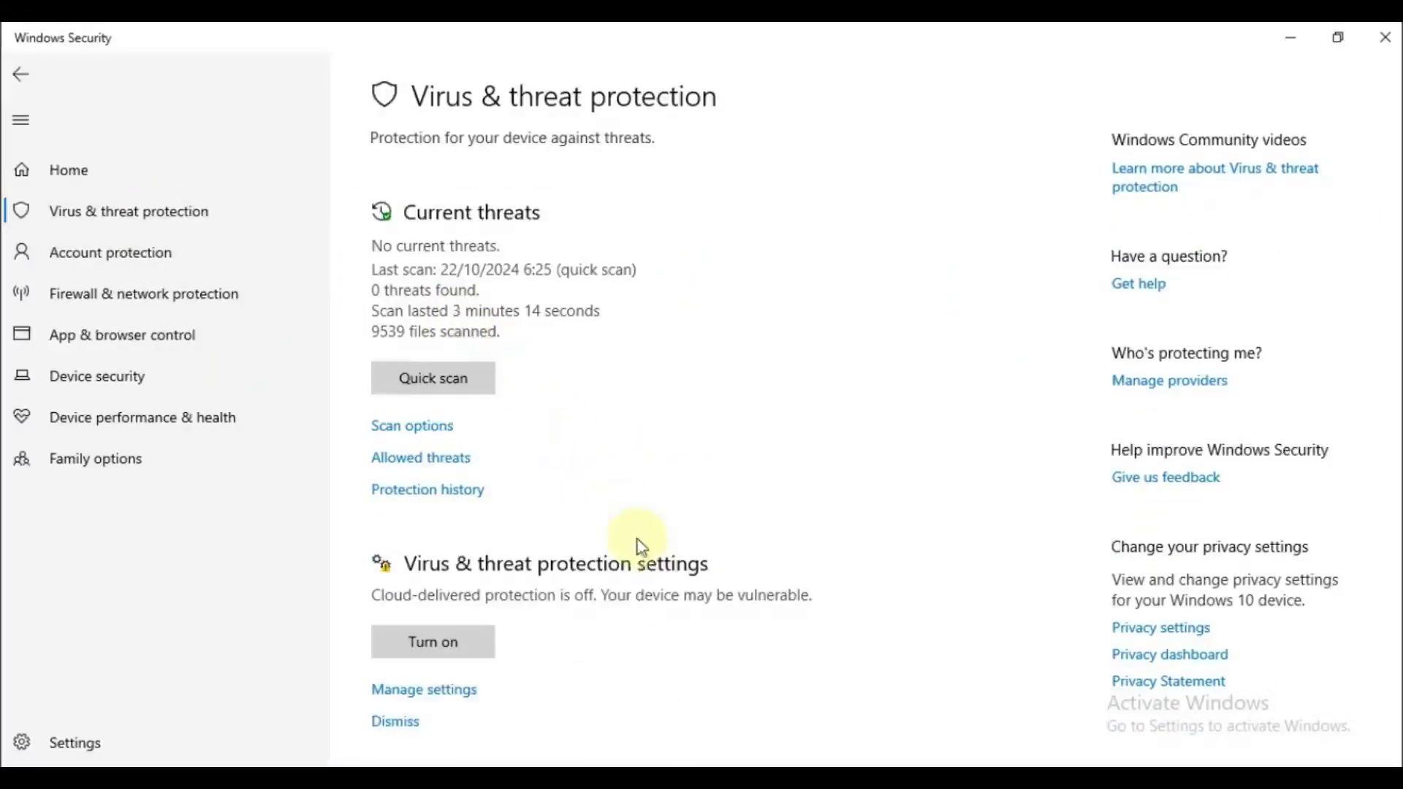
click(411, 691)
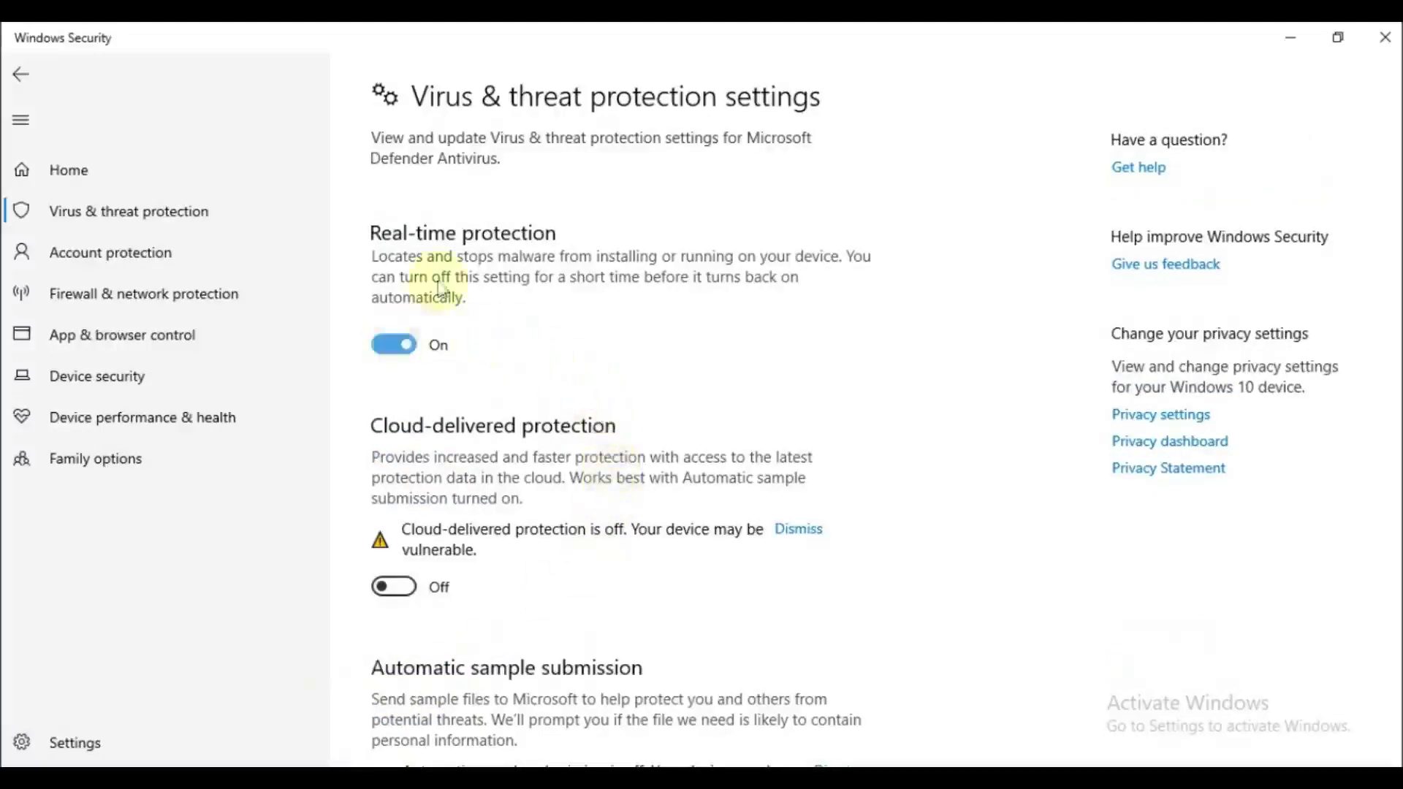
click(397, 358)
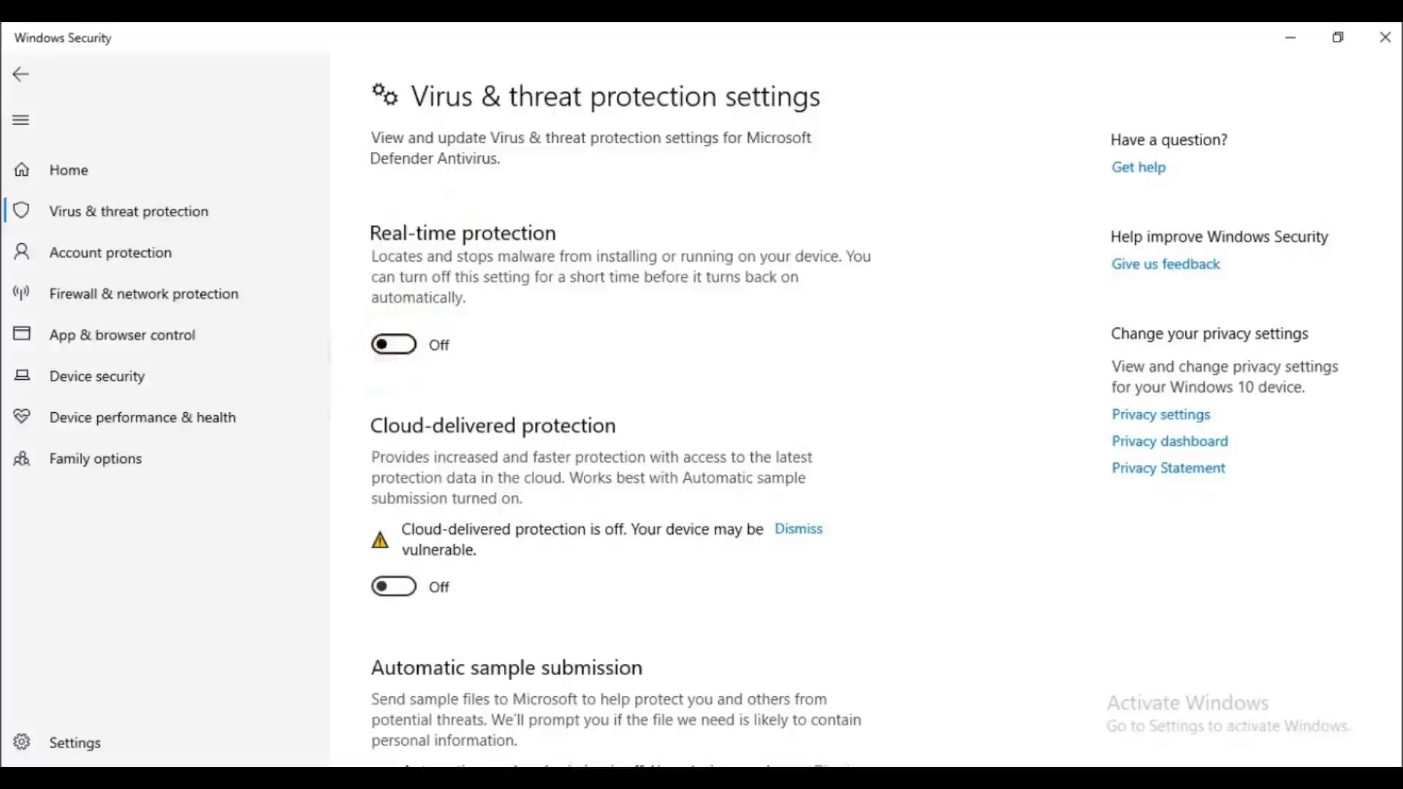
click(620, 539)
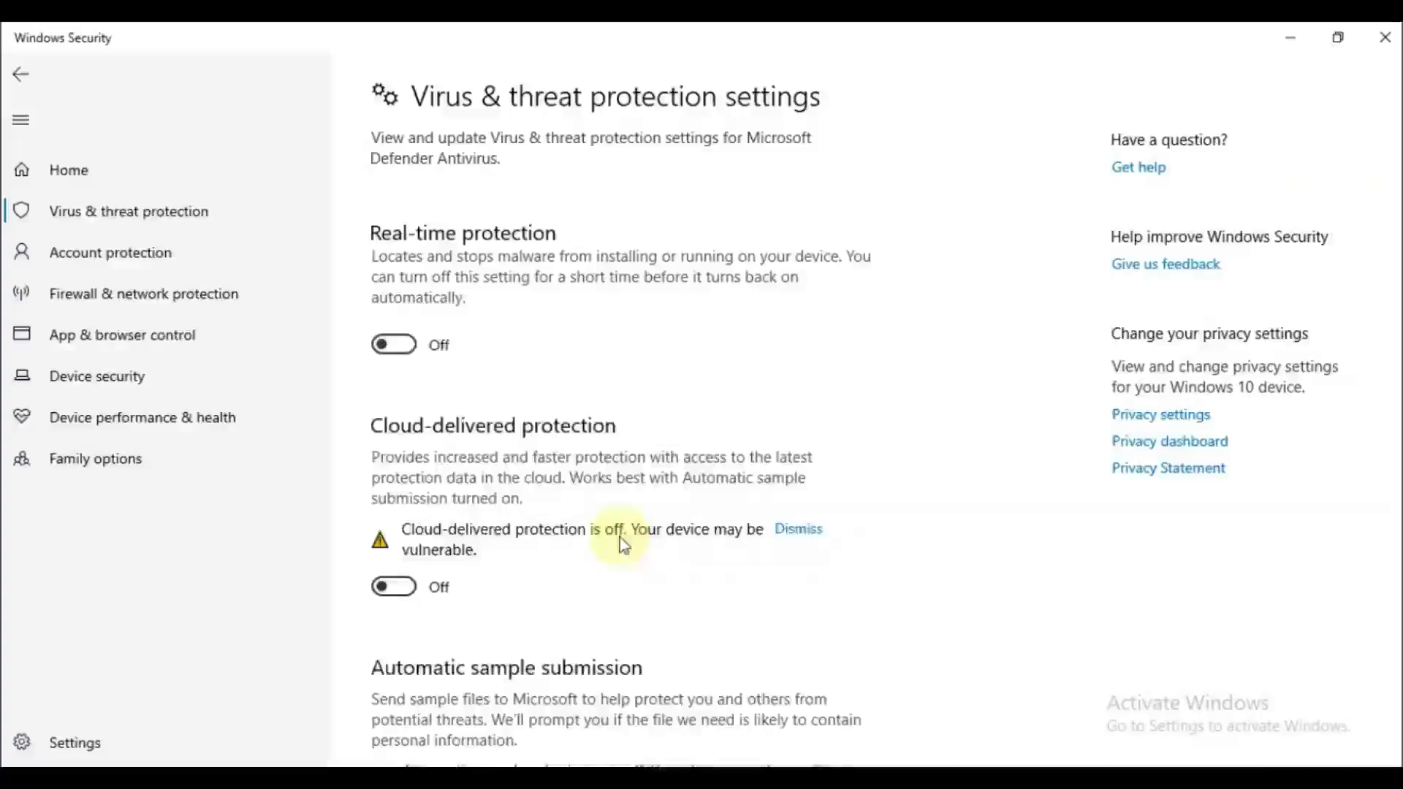
click(1386, 40)
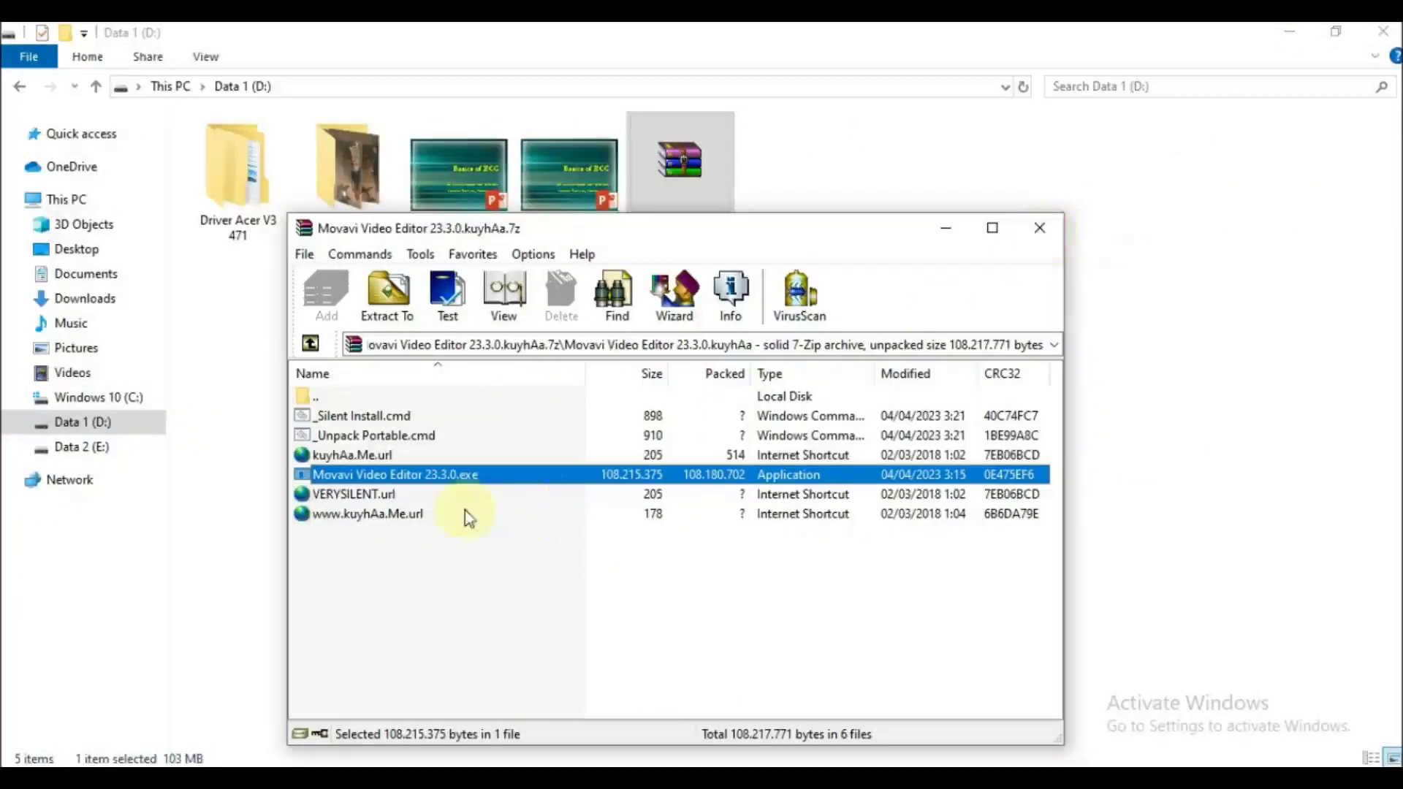
double_click(412, 477)
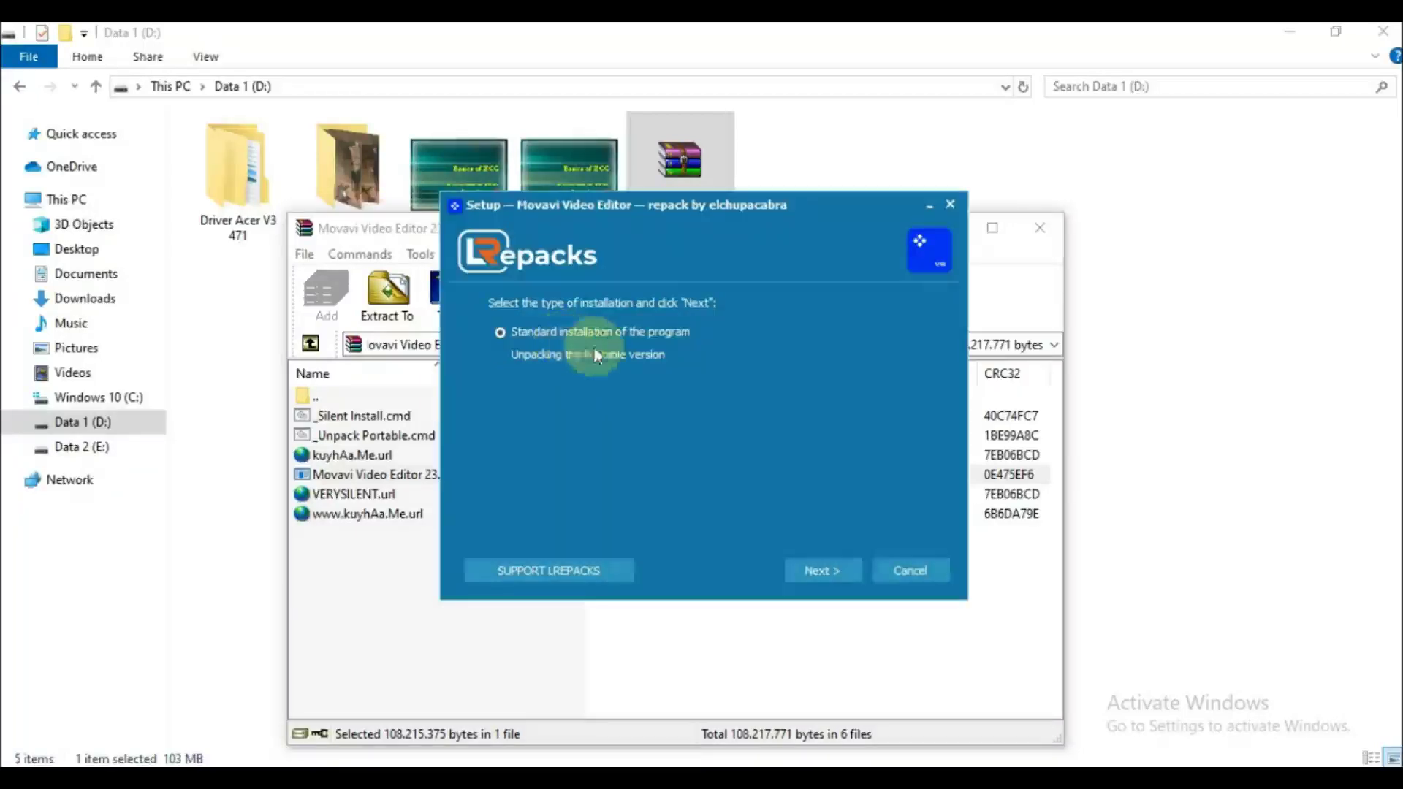
click(834, 571)
click(809, 572)
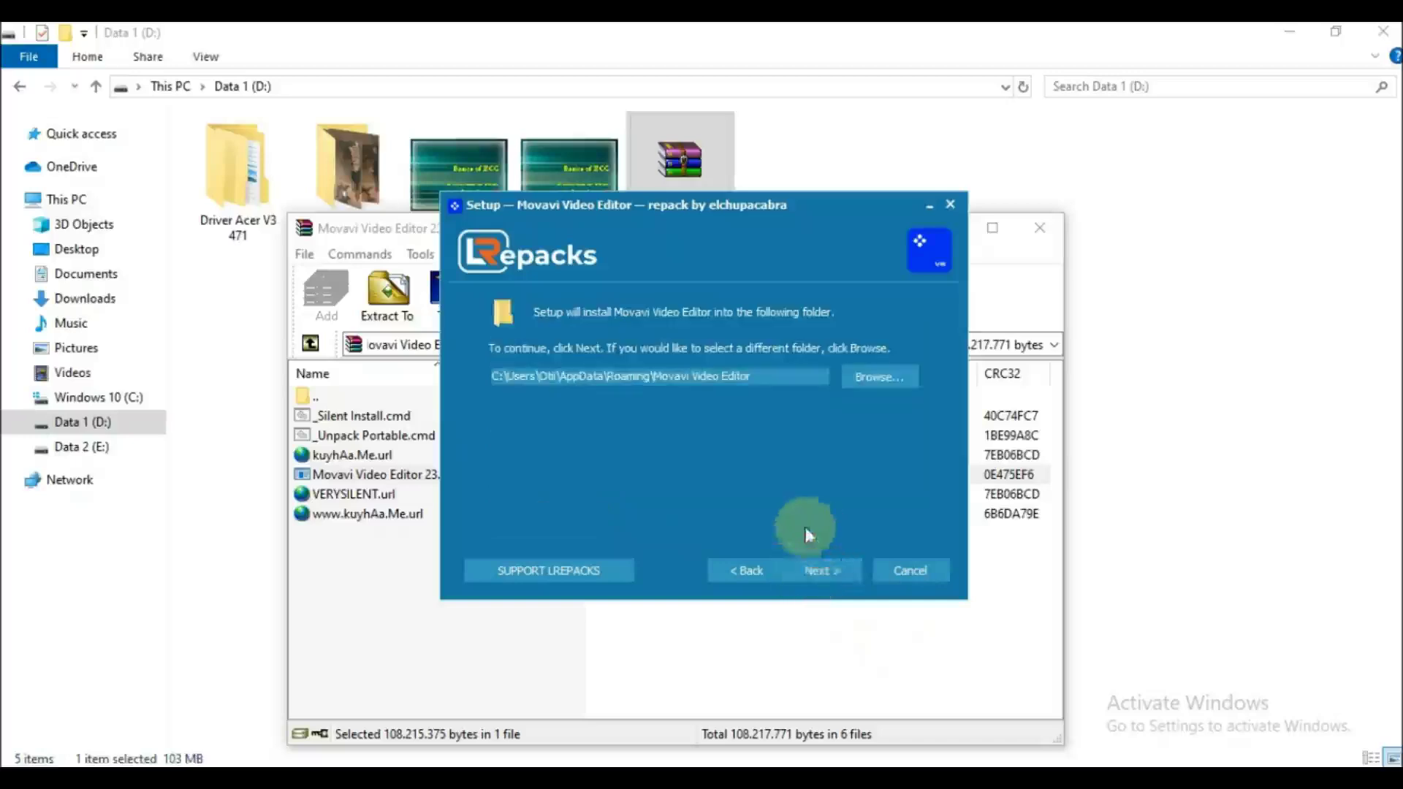
click(827, 568)
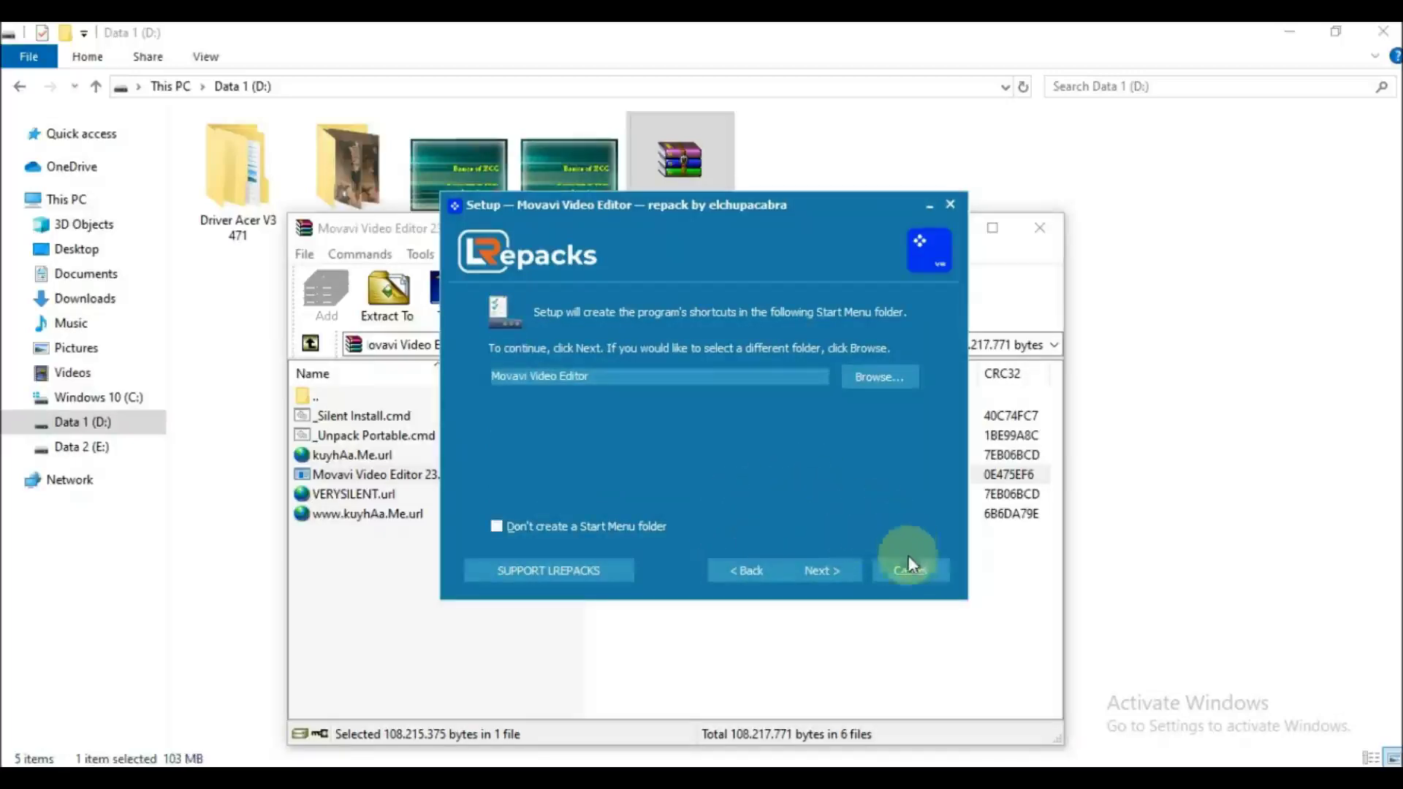
click(910, 570)
click(774, 509)
Close the archive, minimise the folder window and launch Movavi Video Editor from the desktop.
click(1040, 228)
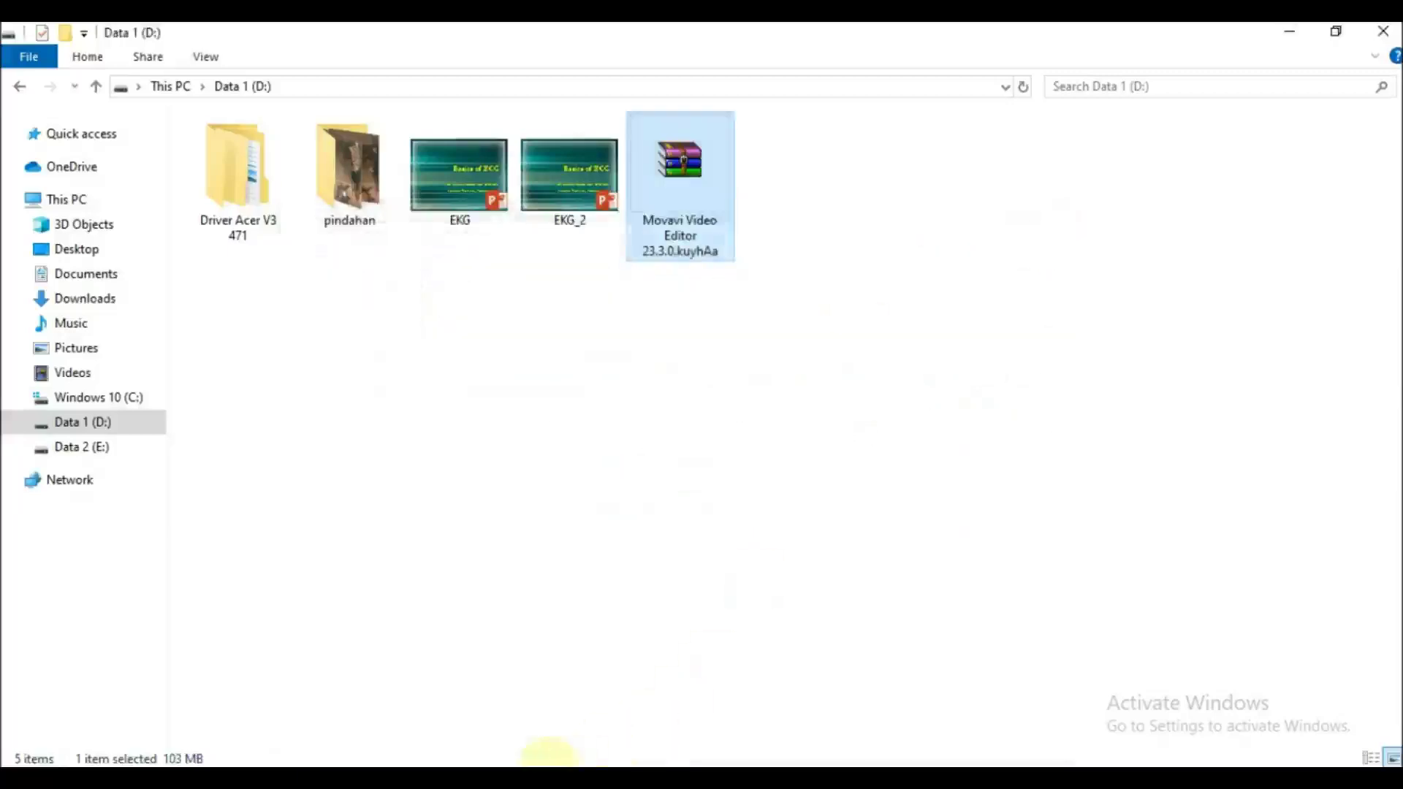
click(1290, 32)
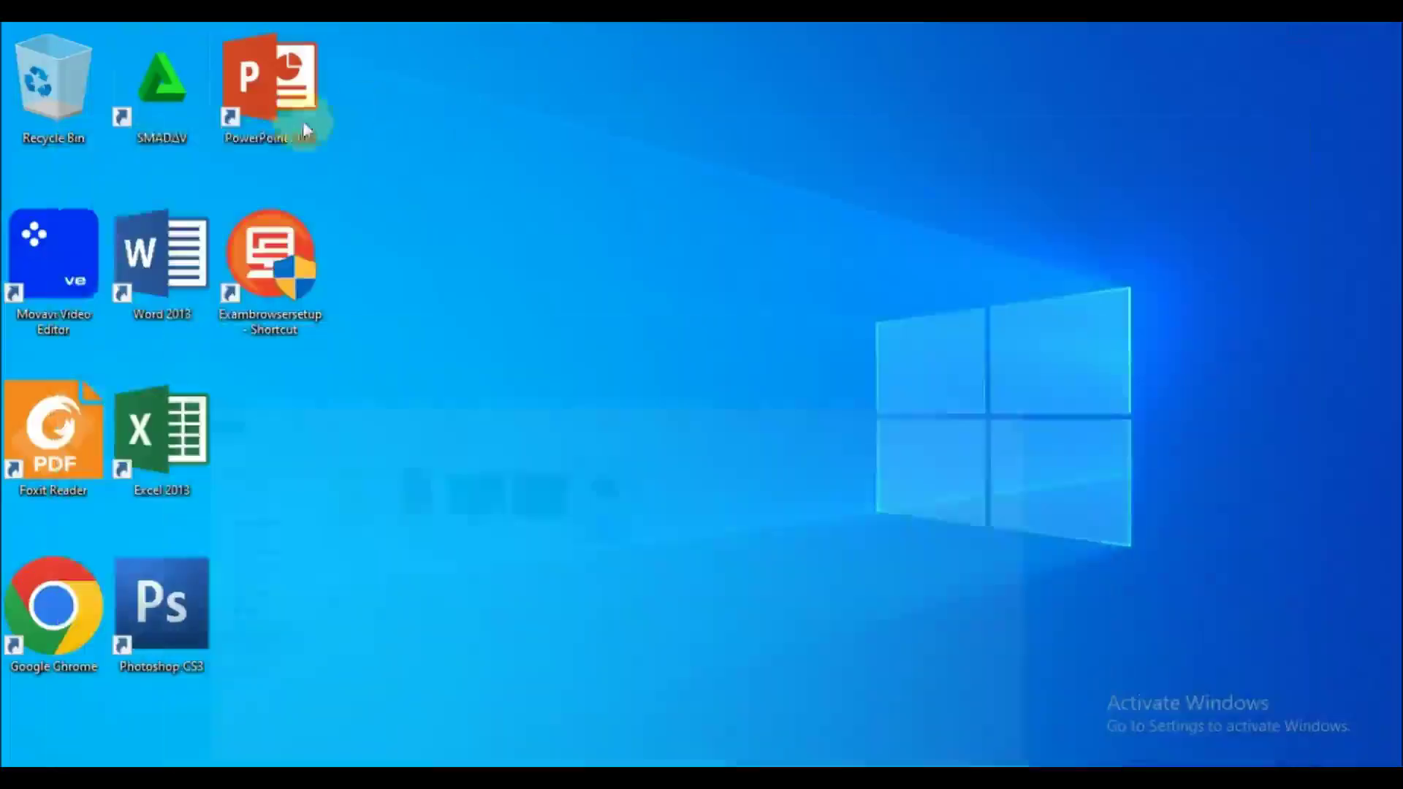
double_click(67, 264)
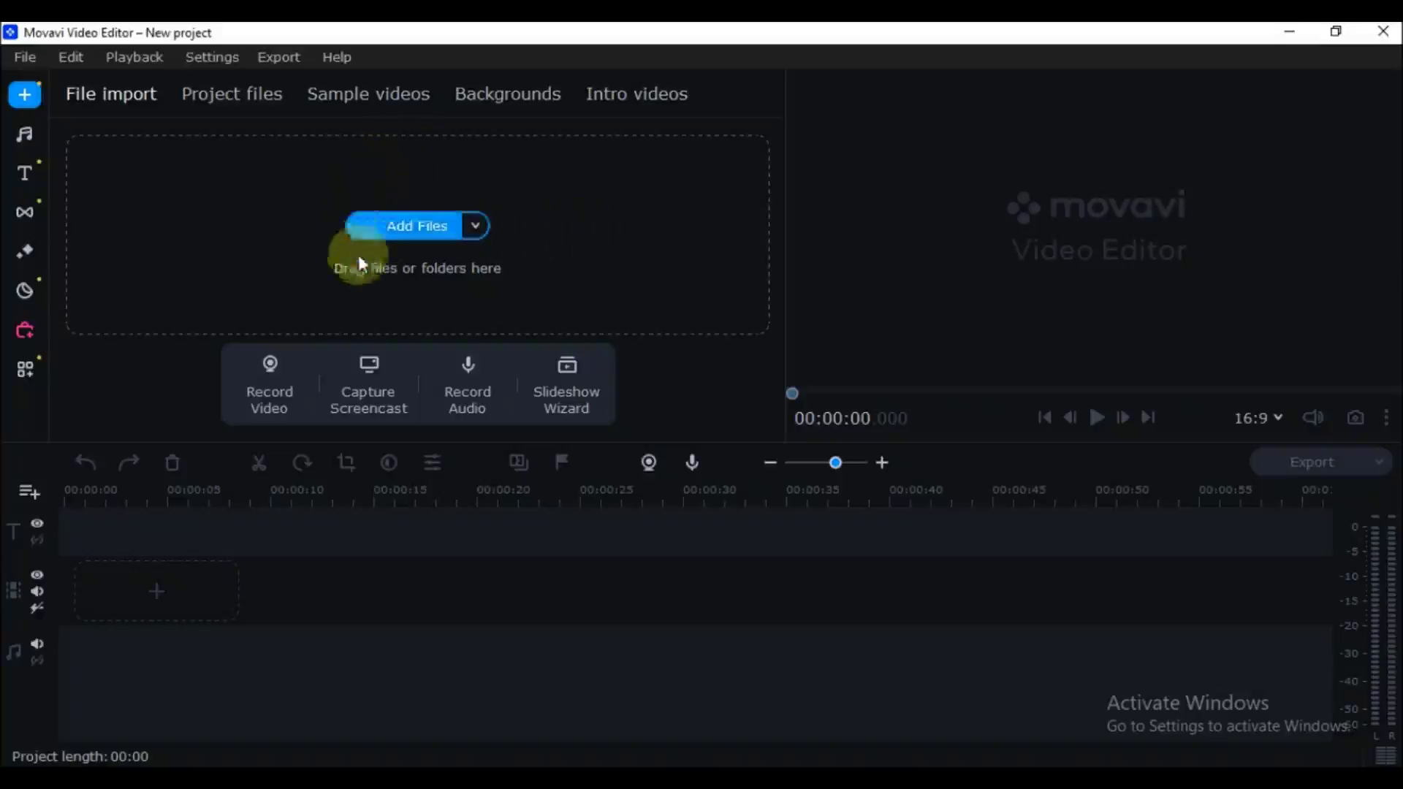
Import the classroom video from the Downloads folder and place it at the start of the timeline's video track.
click(400, 228)
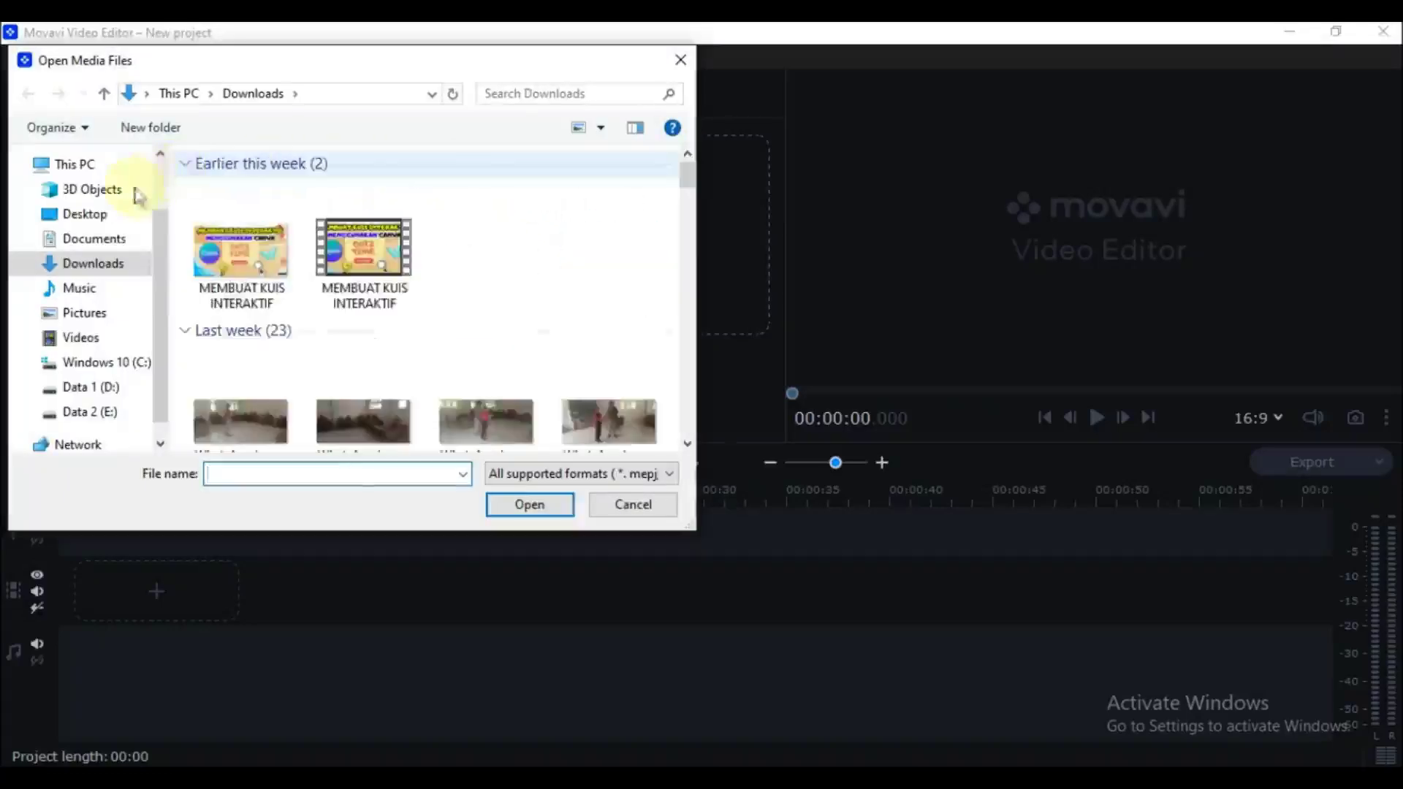
scroll(365, 321, down, 8)
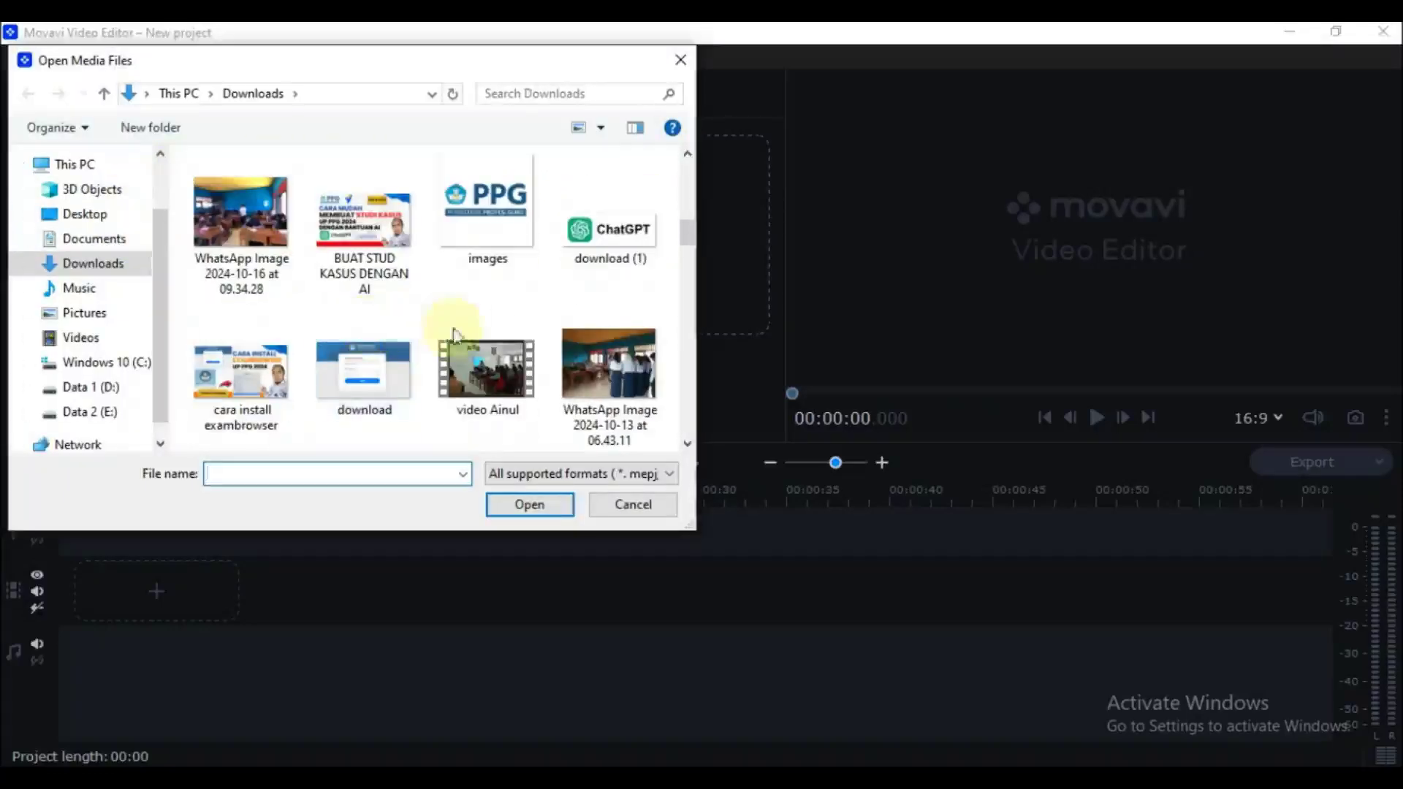
click(490, 380)
click(527, 504)
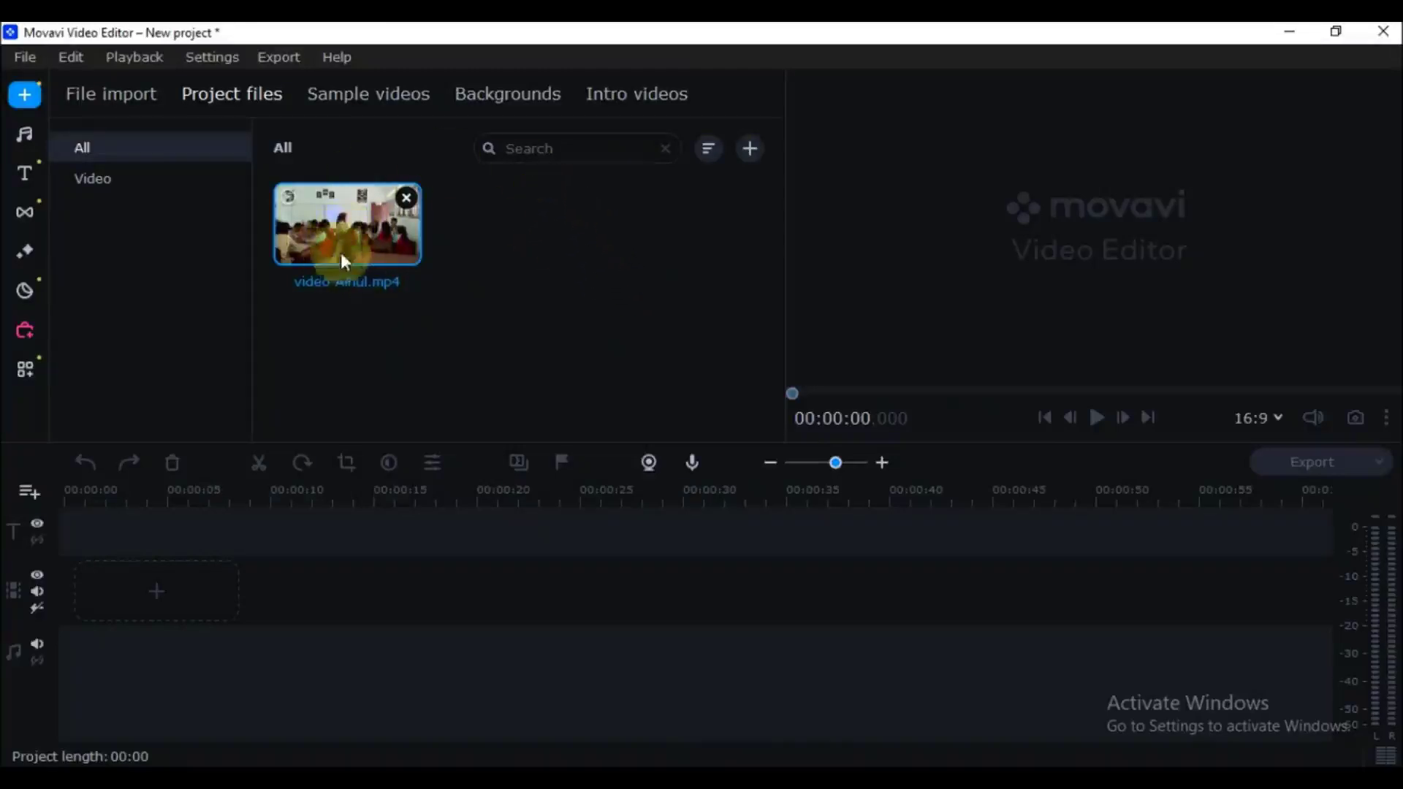
drag(349, 229, 94, 557)
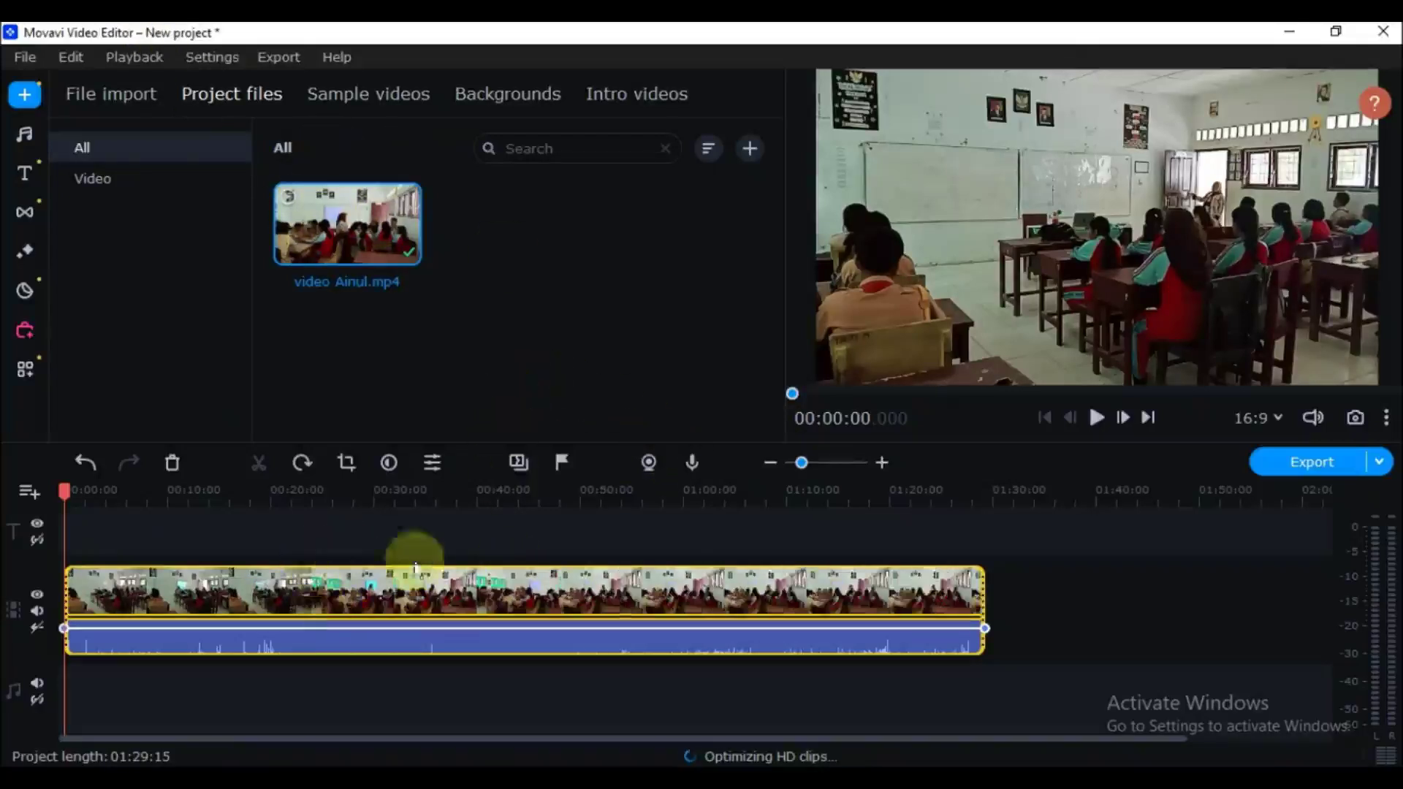
click(472, 681)
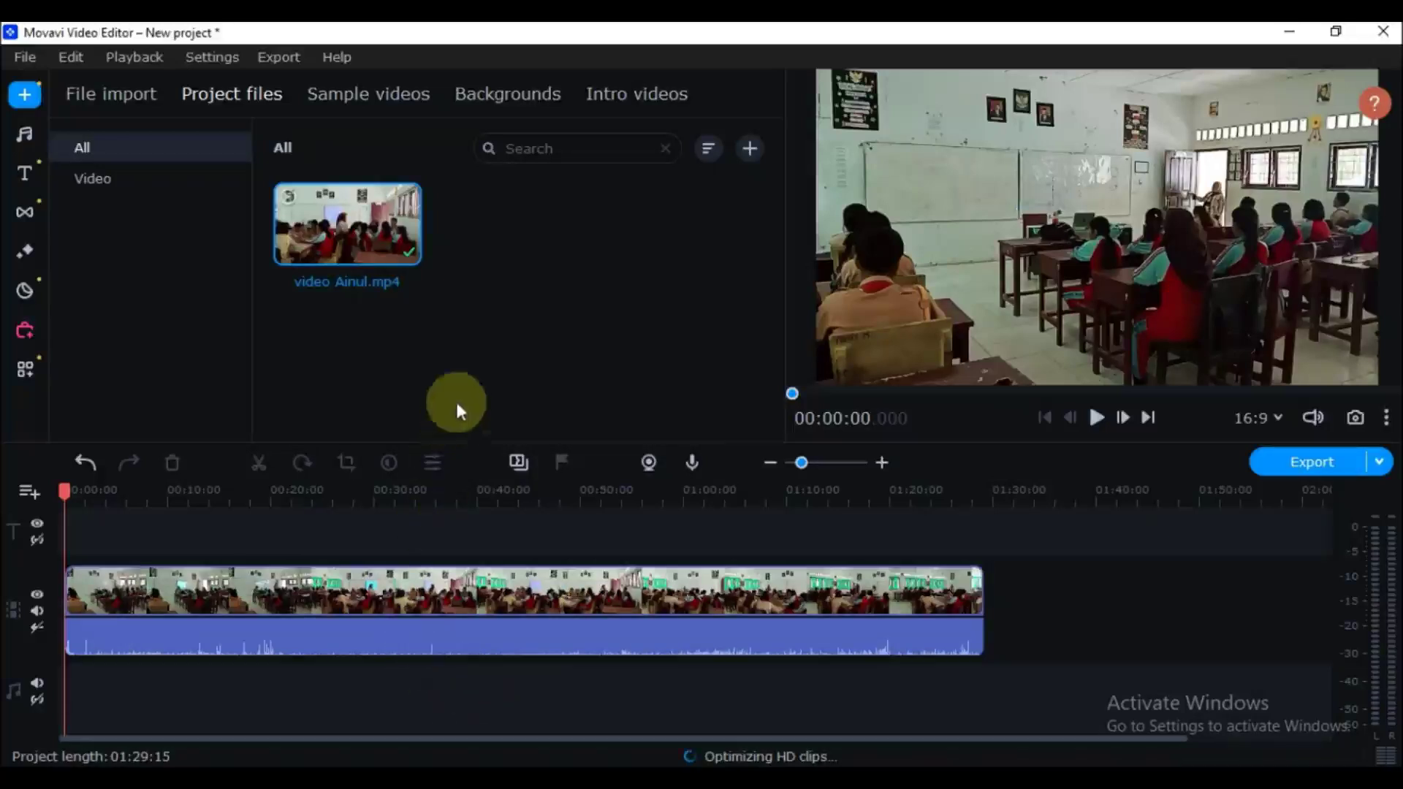
Normalize the classroom clip's audio, playing short passages near 00:03:36 and 00:05:11 to compare the sound before and after.
click(882, 463)
click(882, 464)
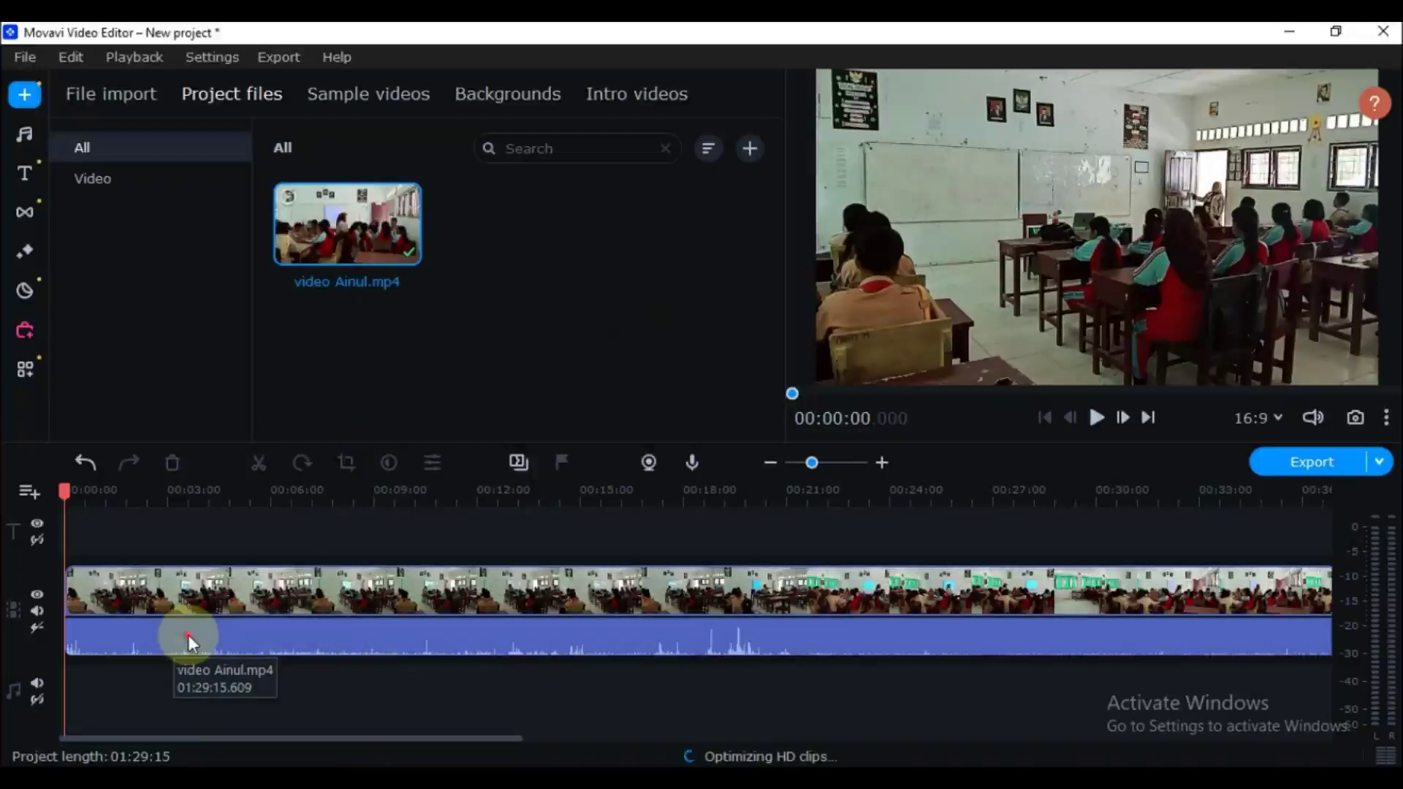
click(187, 634)
key(space)
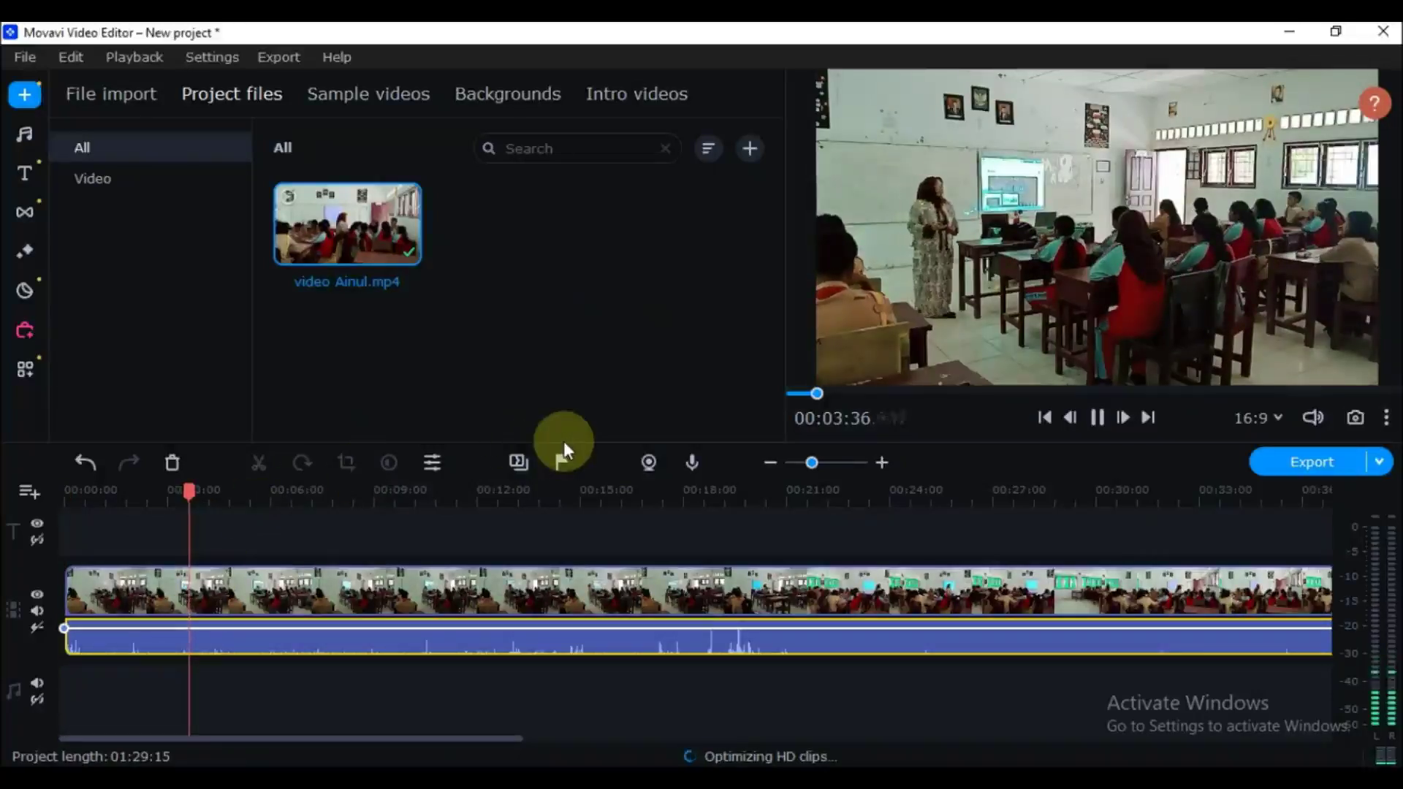
key(space)
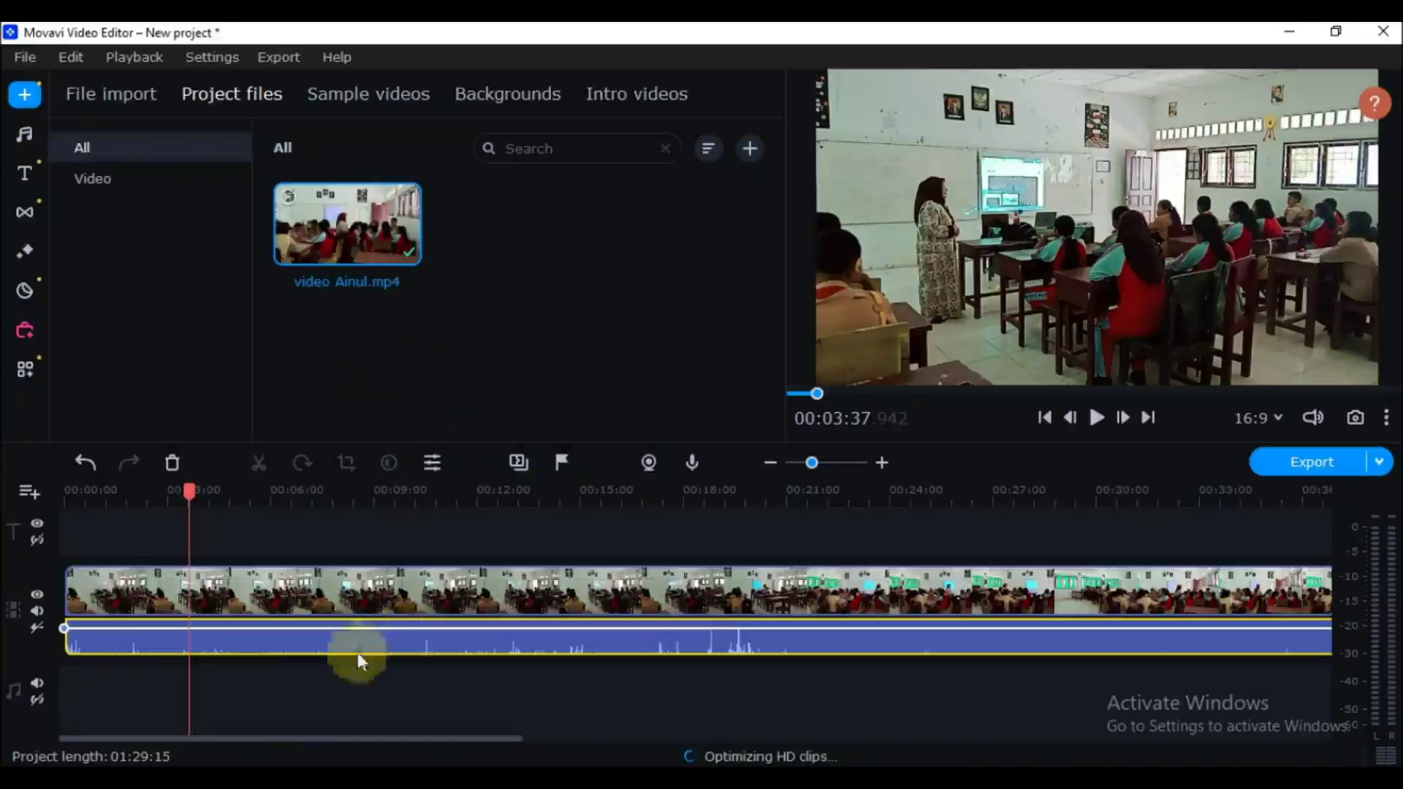
double_click(242, 638)
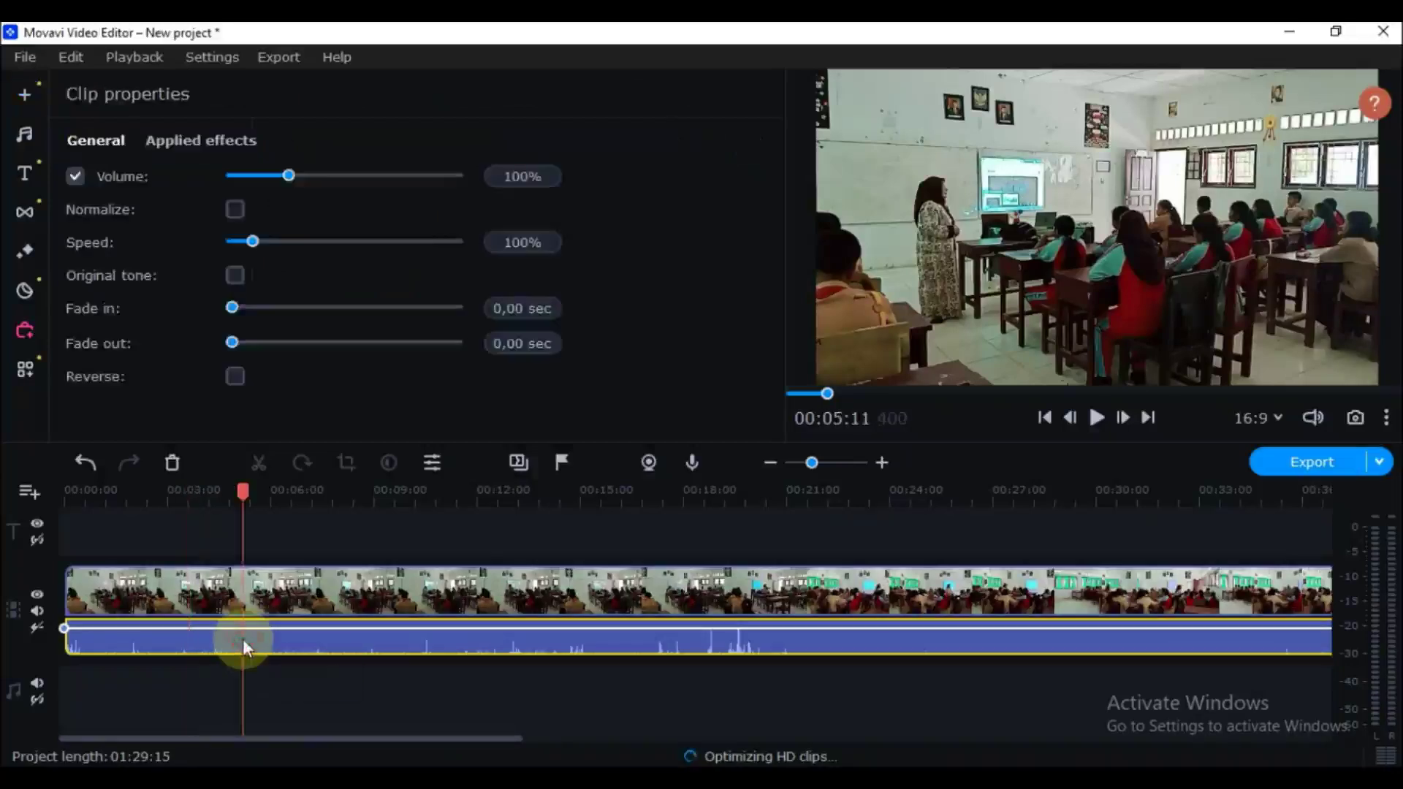
click(235, 208)
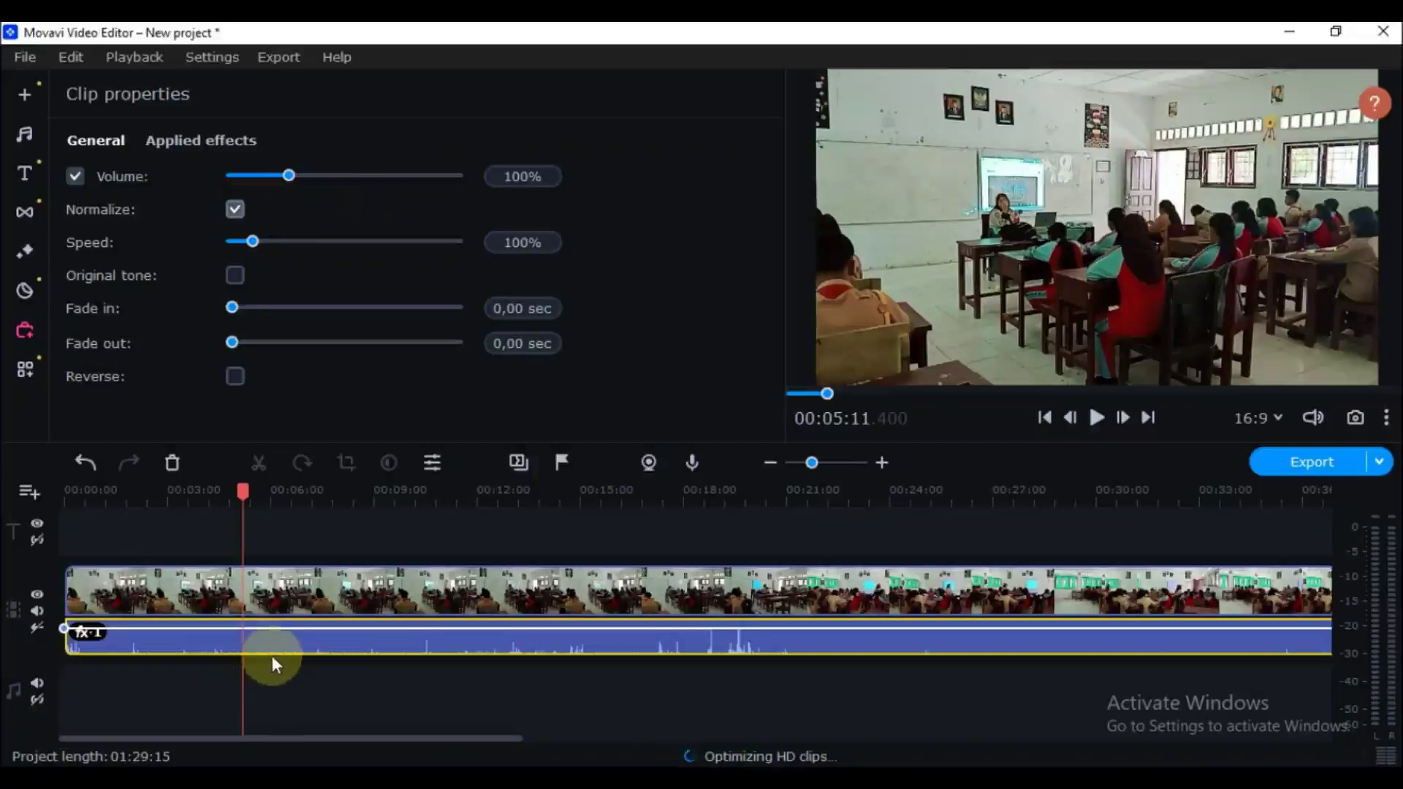
key(space)
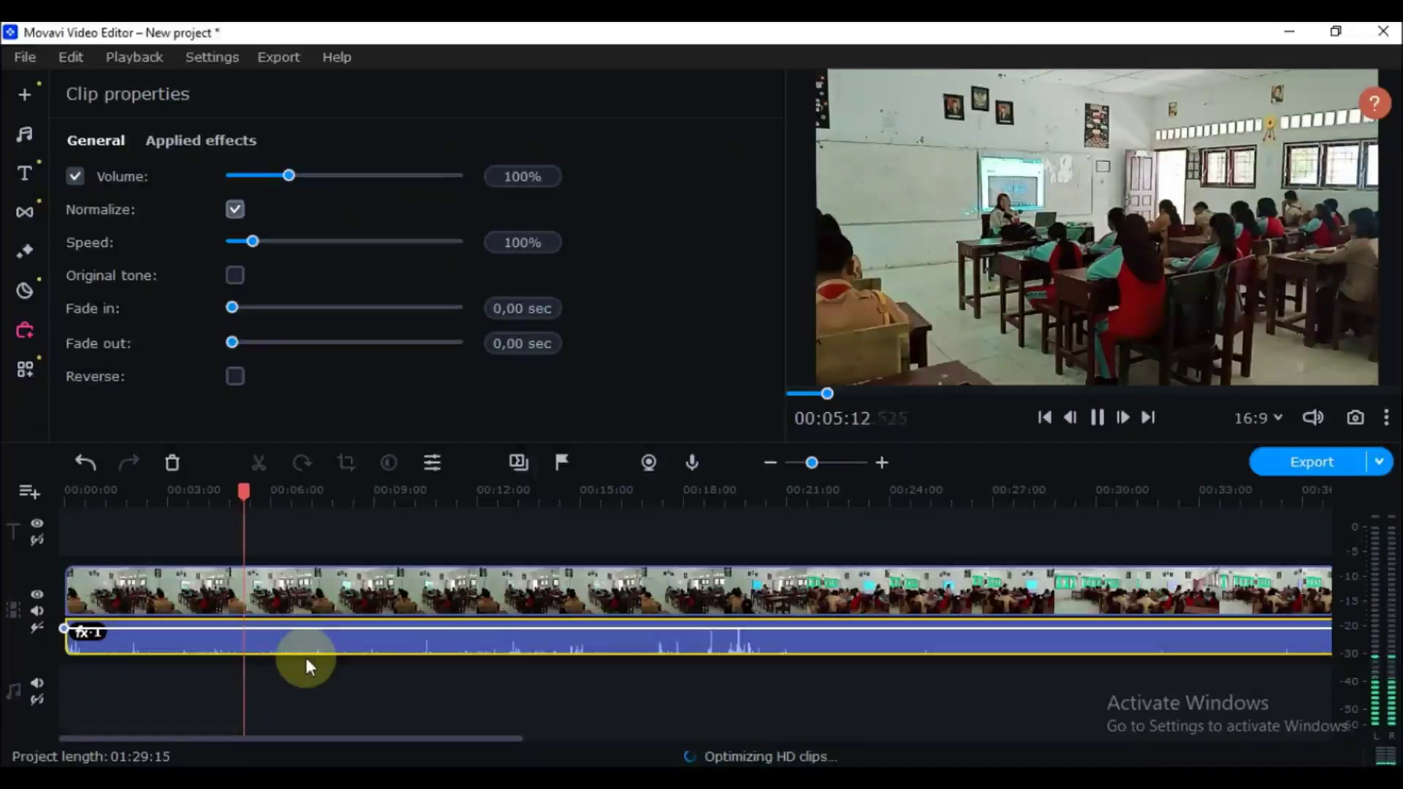
key(space)
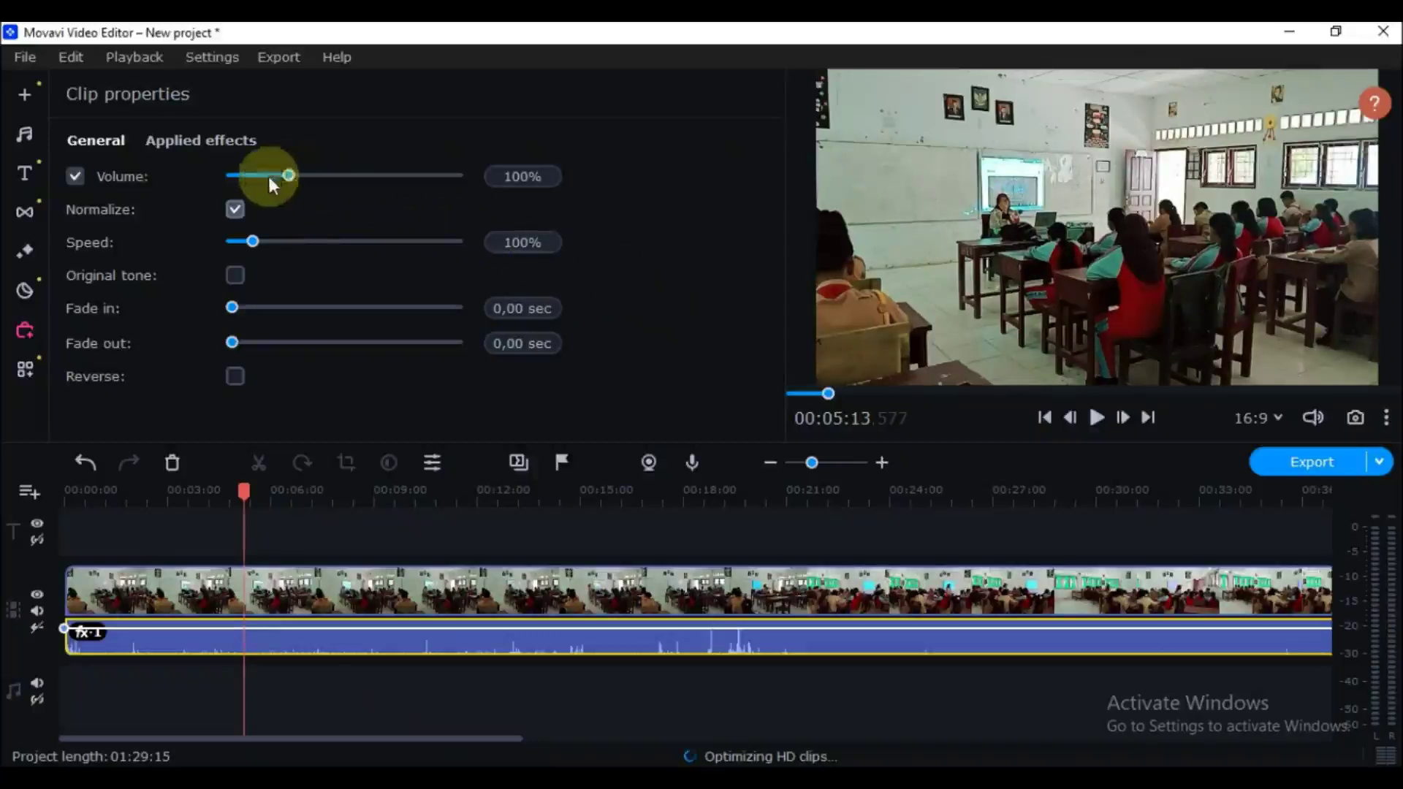
Set the clip's audio volume to 150%, play a short passage near 00:05:55 to check it, and deselect the clip.
click(498, 176)
text(150)
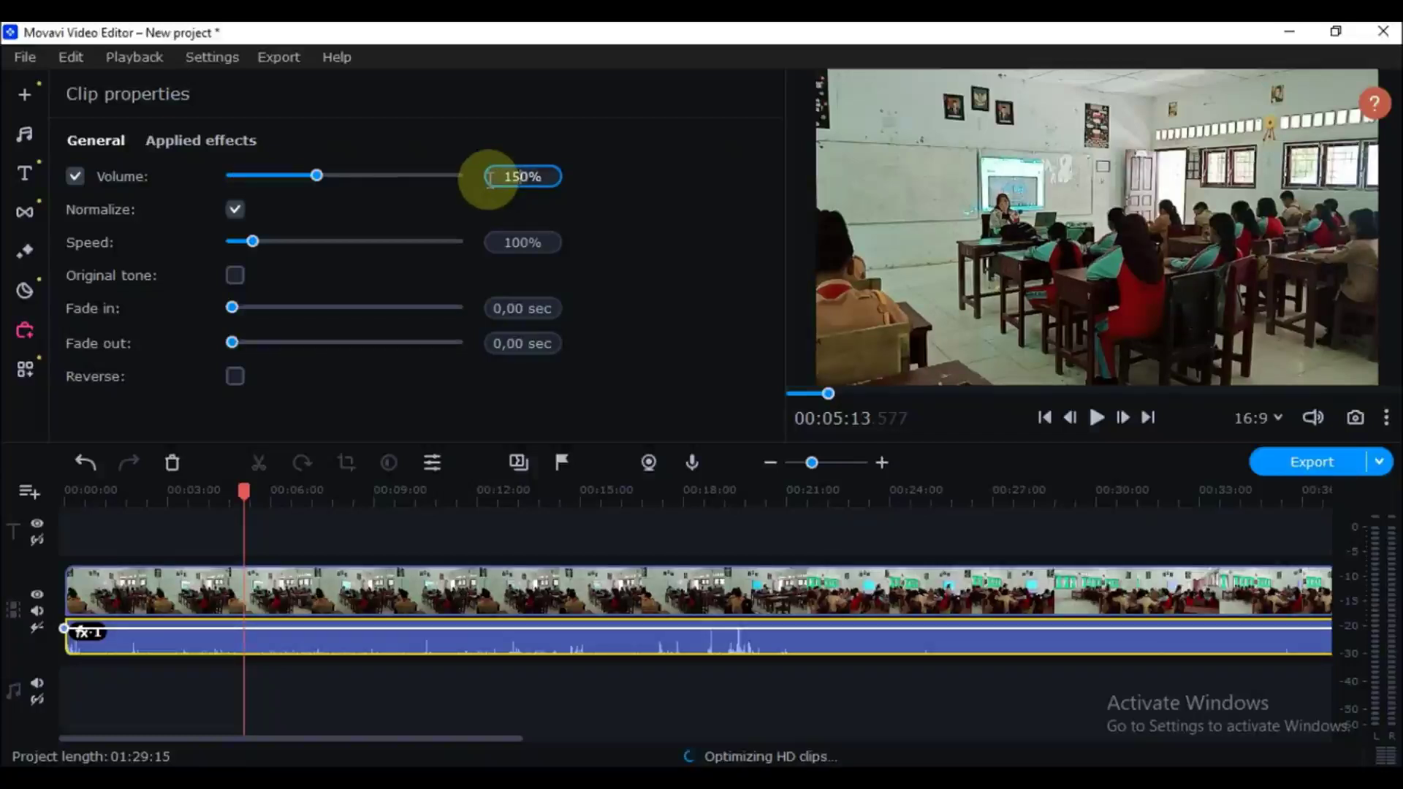
click(690, 270)
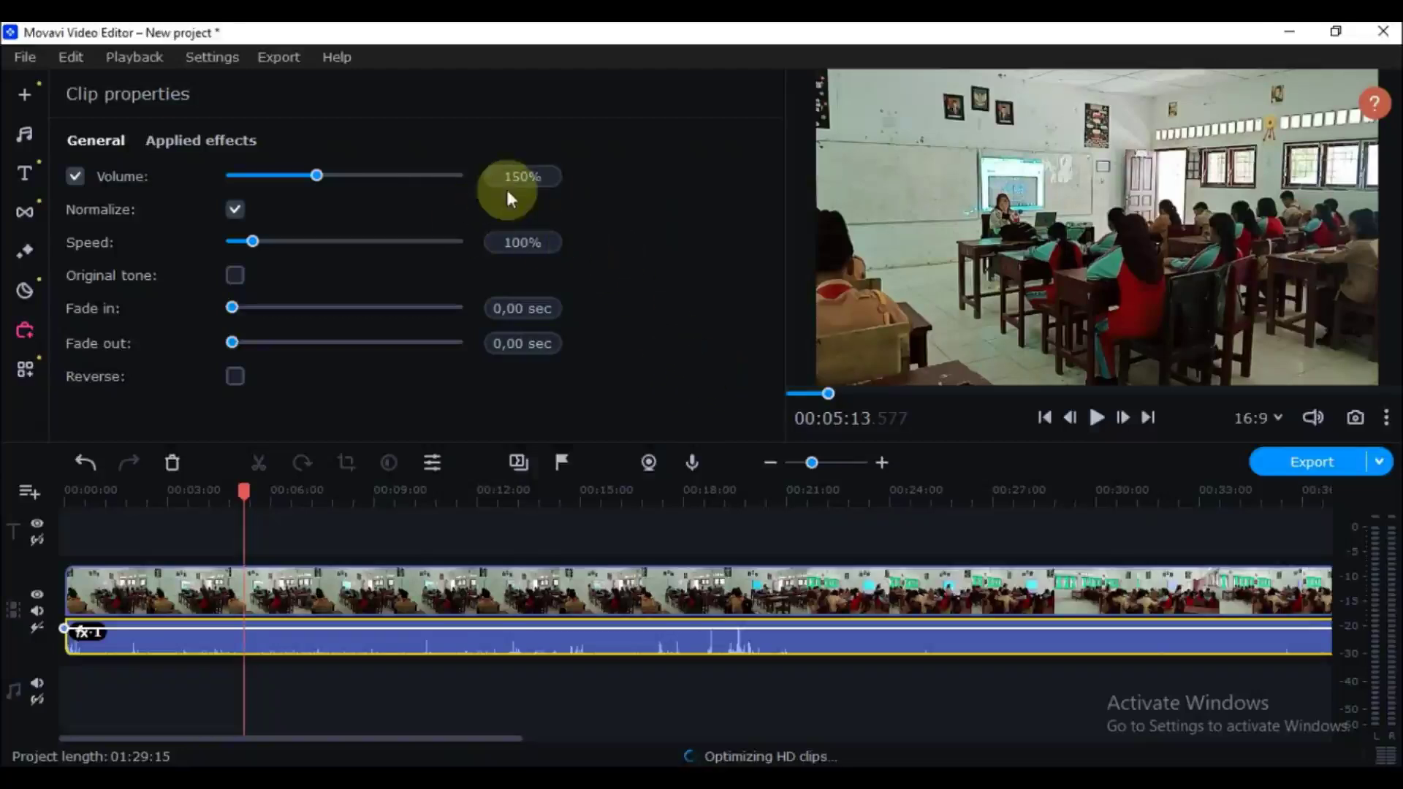
click(267, 495)
key(space)
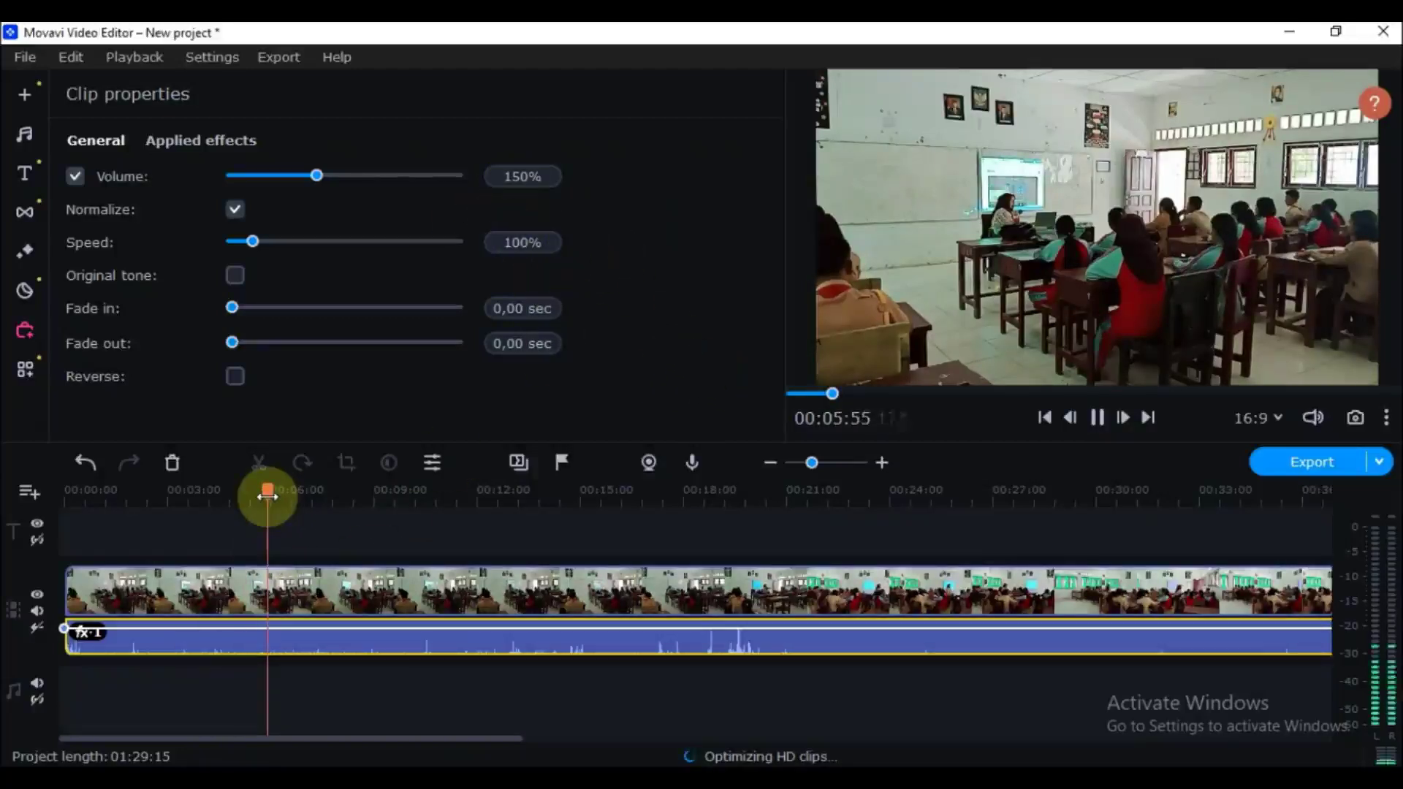
key(space)
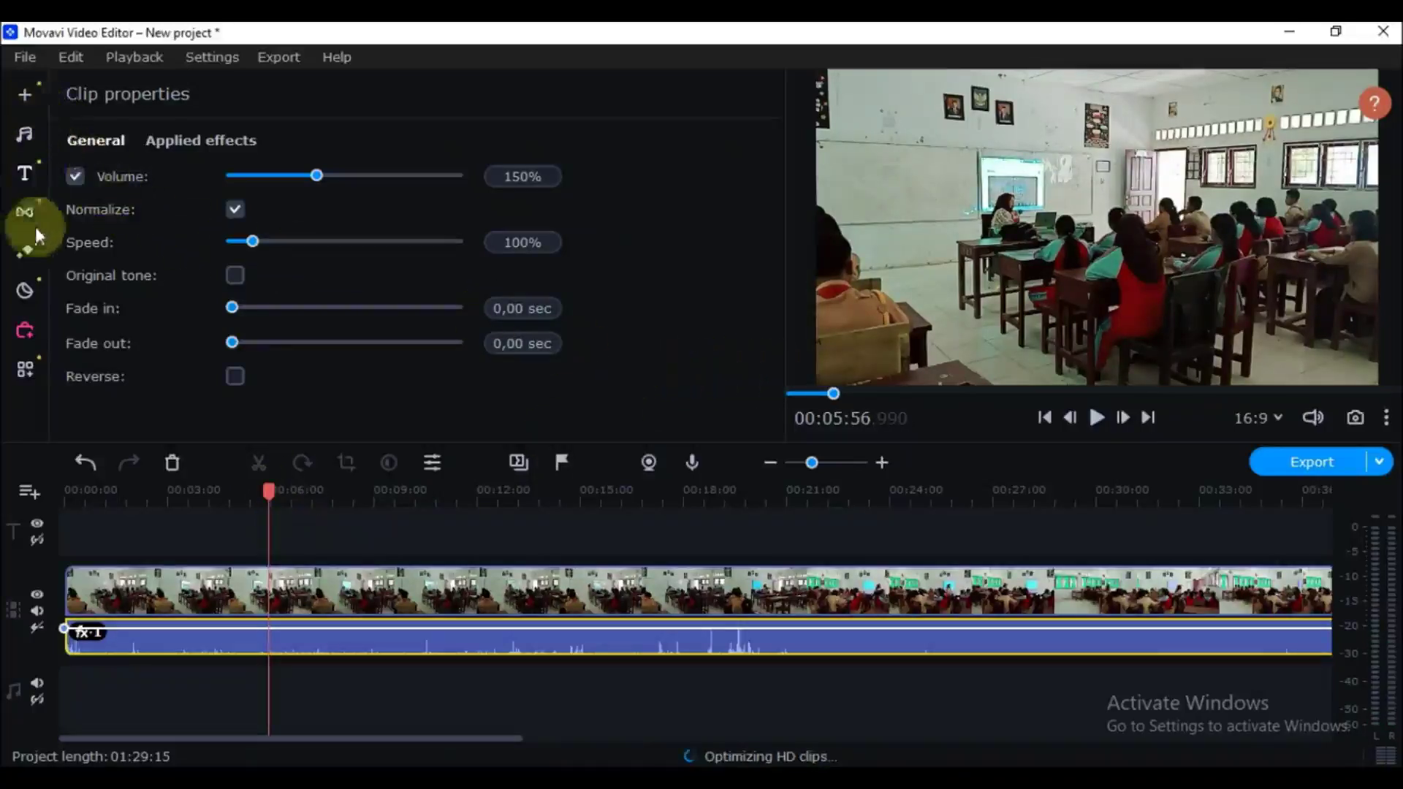
click(204, 525)
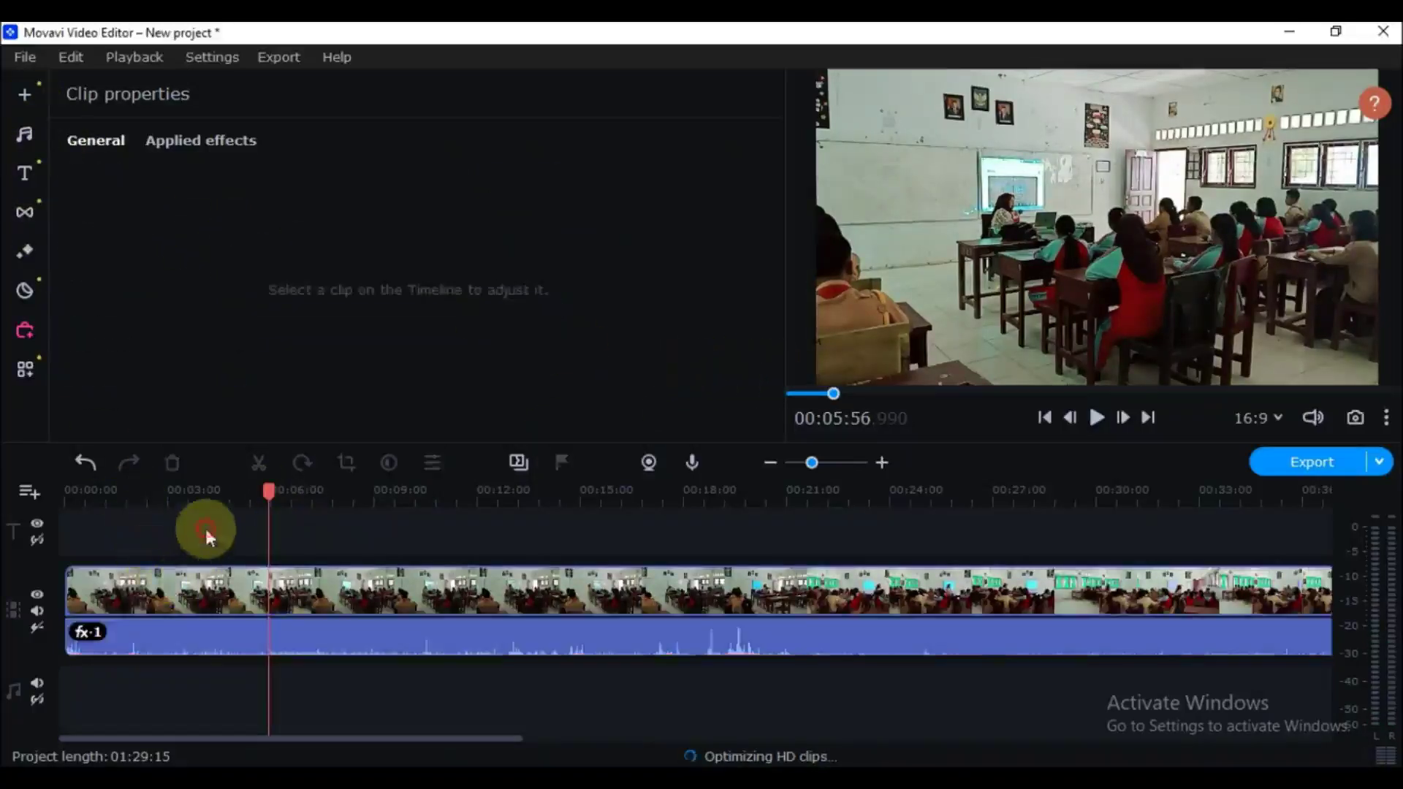
Return the playhead to the start and place a Simple text title at the beginning of the title track.
click(60, 494)
click(25, 95)
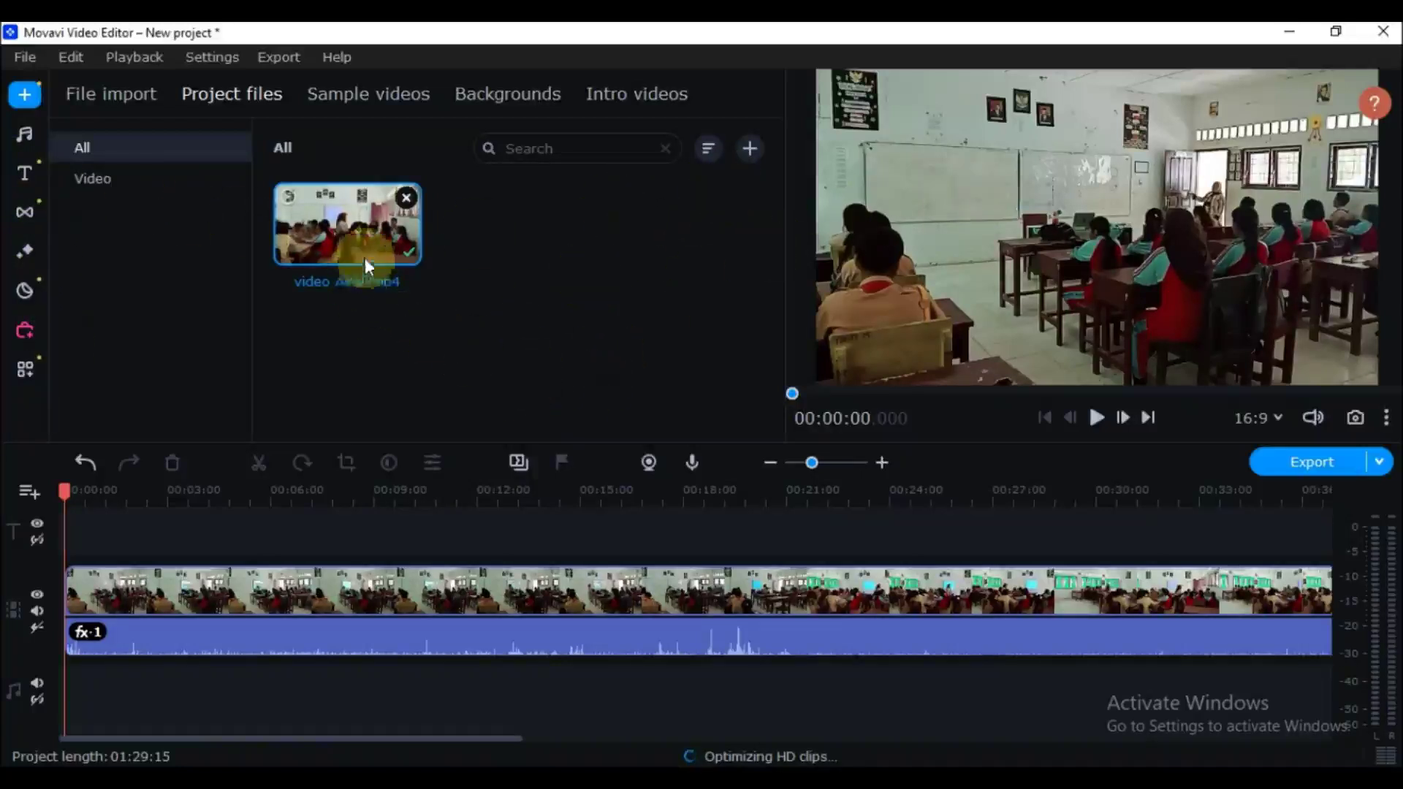
click(24, 179)
scroll(376, 342, down, 1)
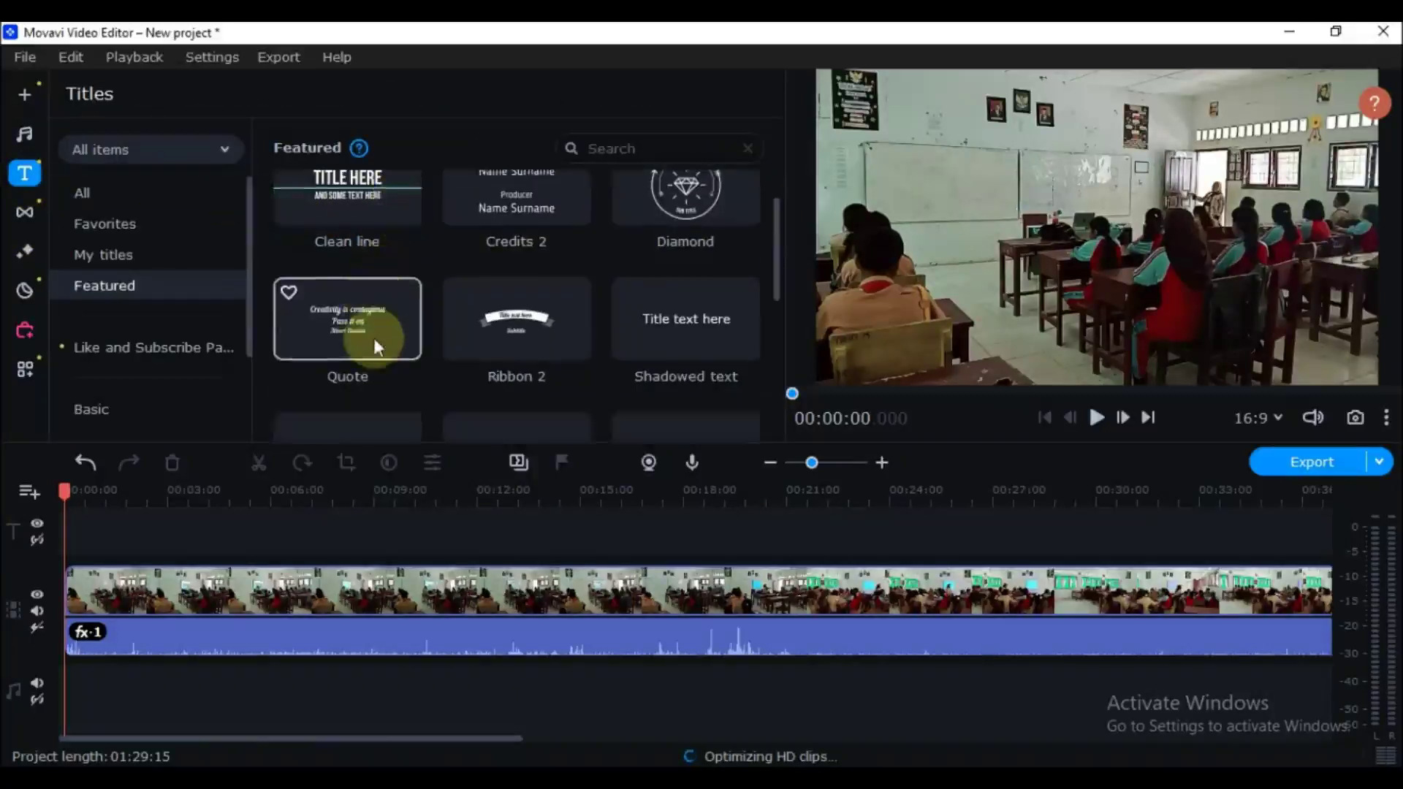
scroll(373, 339, down, 2)
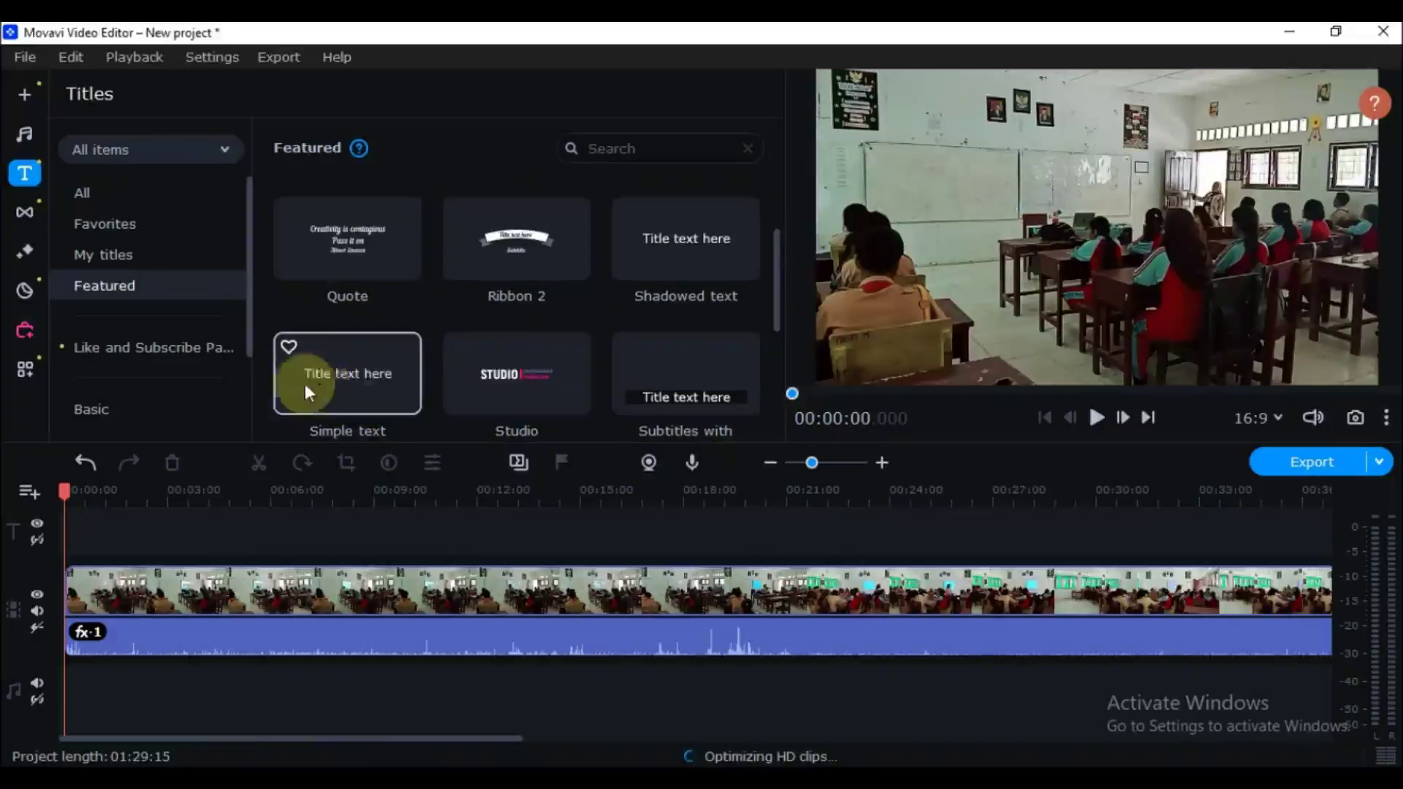
scroll(353, 382, down, 1)
click(345, 371)
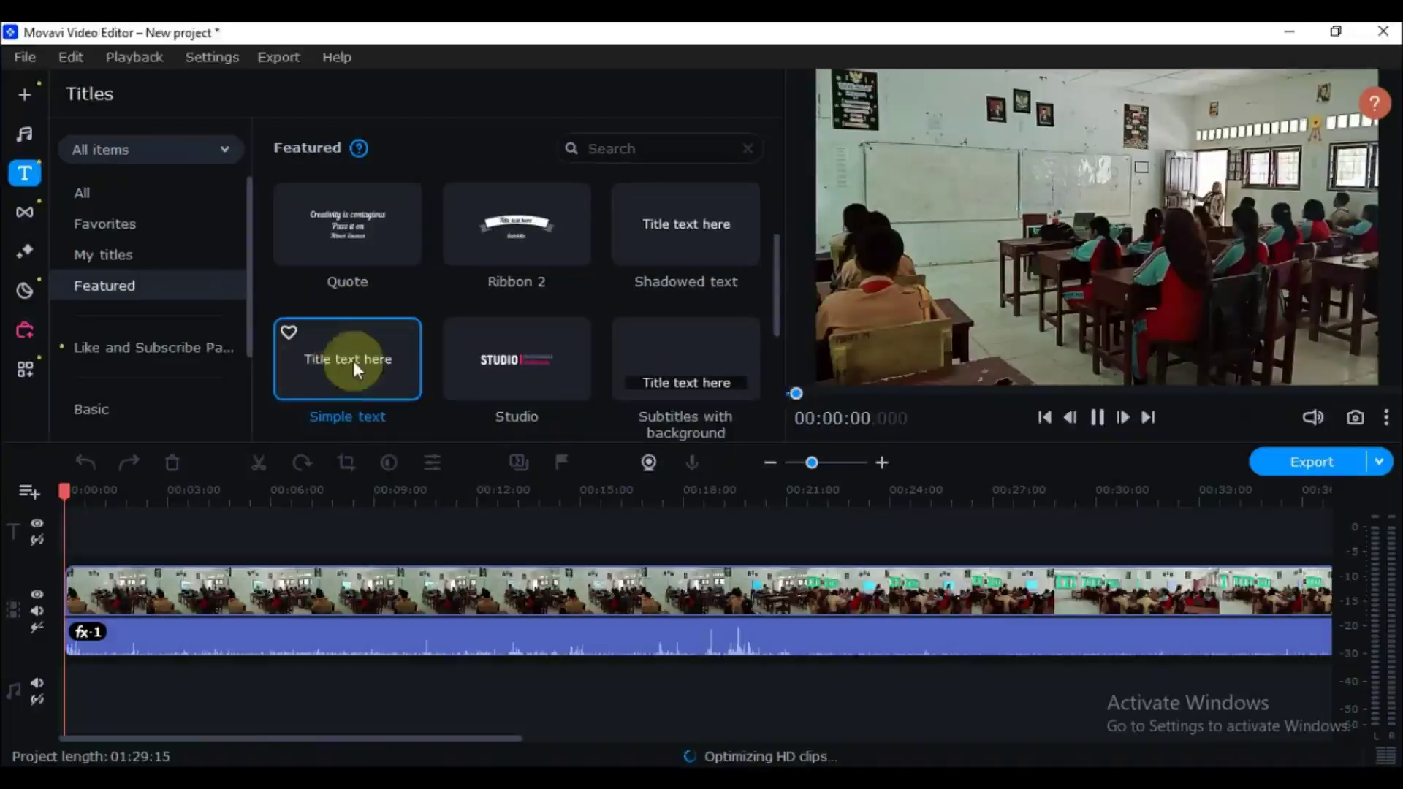
drag(353, 361, 72, 533)
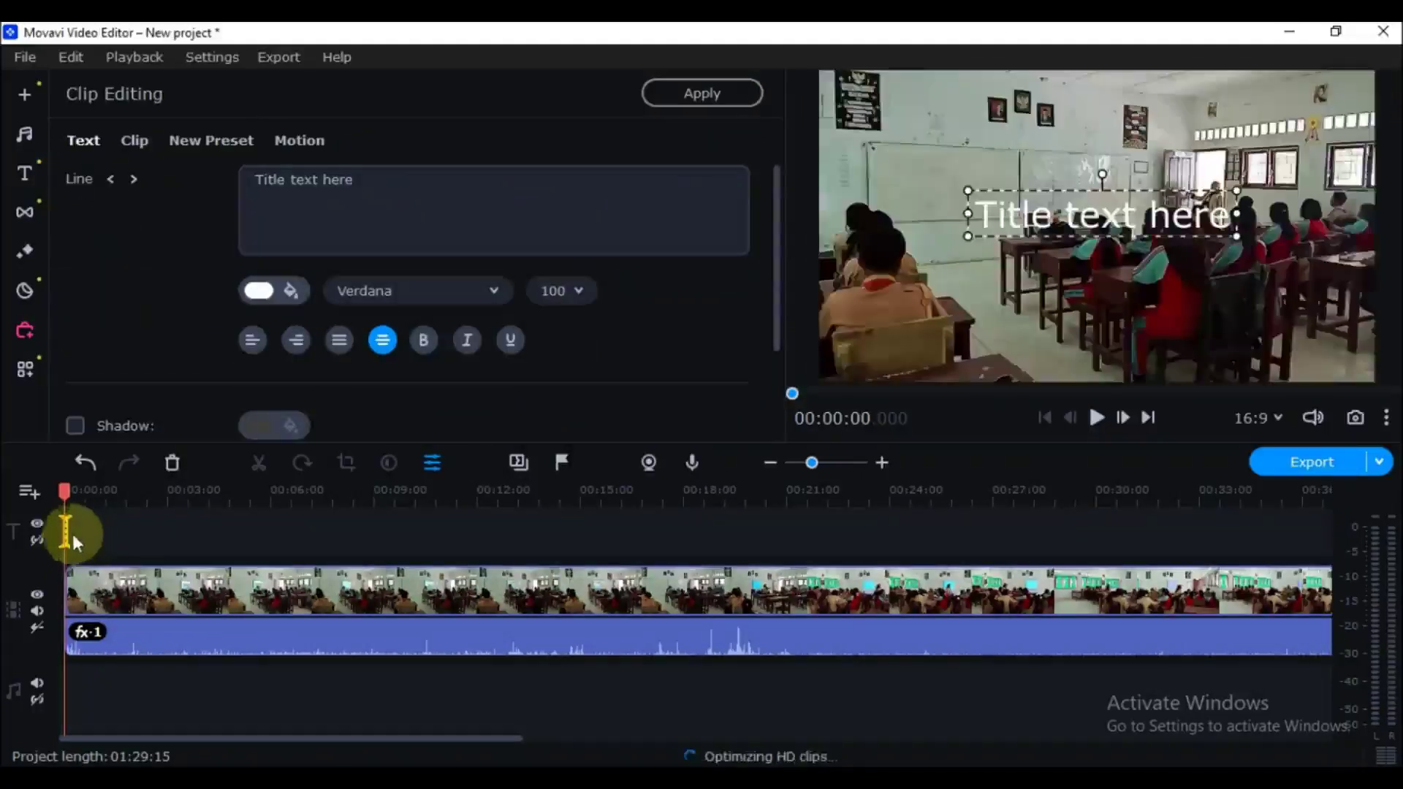
Extend the title clip on the timeline so that it ends at about 00:00:45.
click(883, 464)
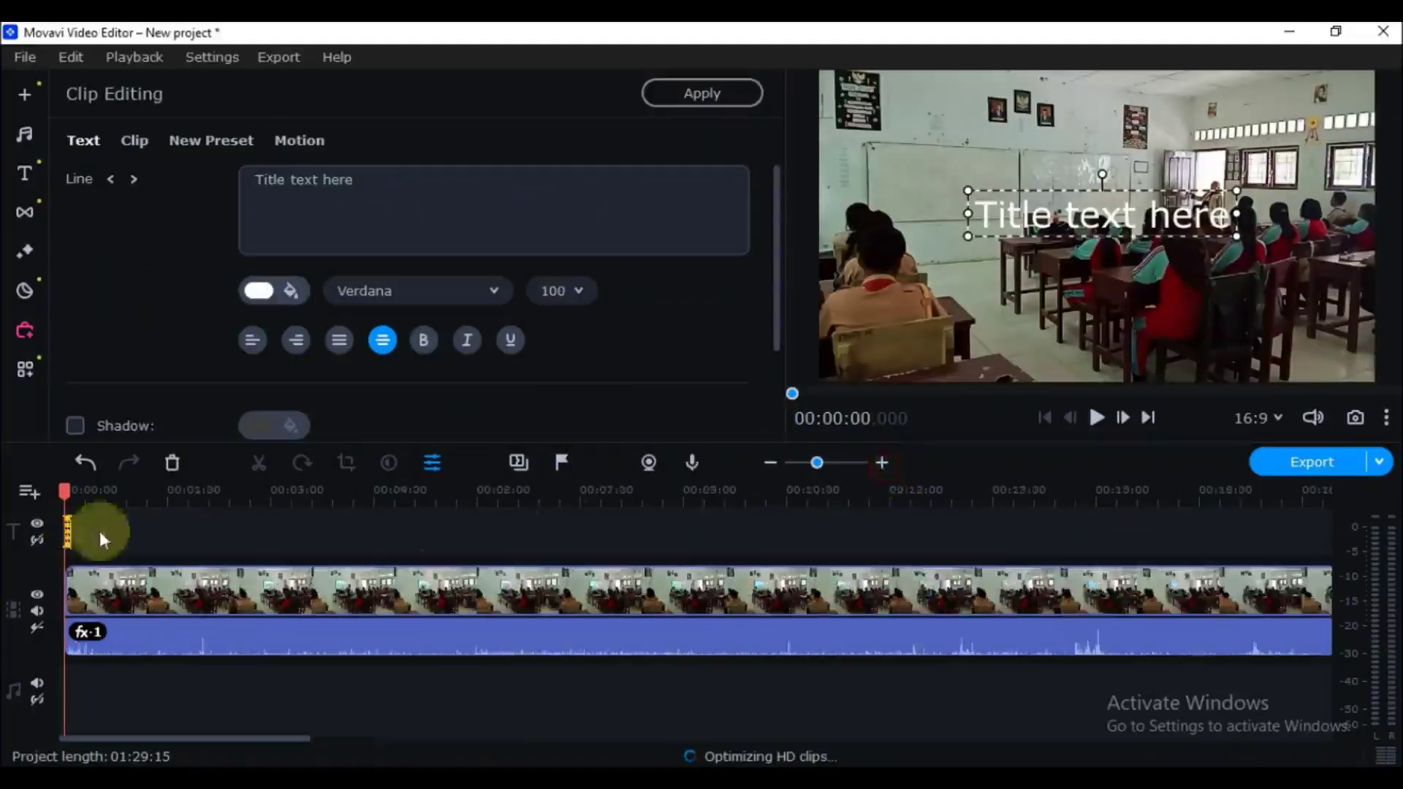
click(68, 532)
drag(68, 532, 110, 535)
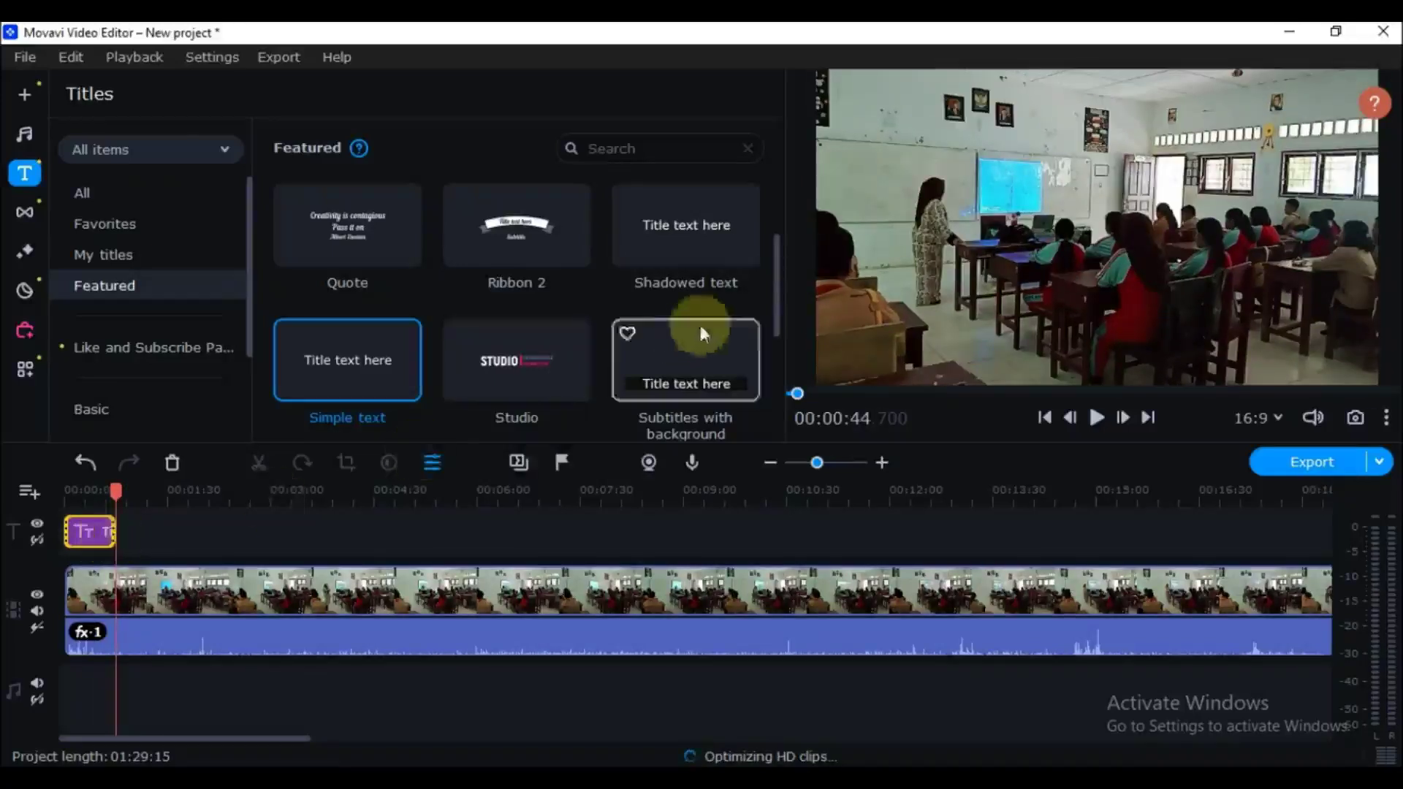
Open the title for editing at about 00:00:18 and replace its text with "Guru Memasuki Ruanagn denagn Mengucap Salam".
click(86, 494)
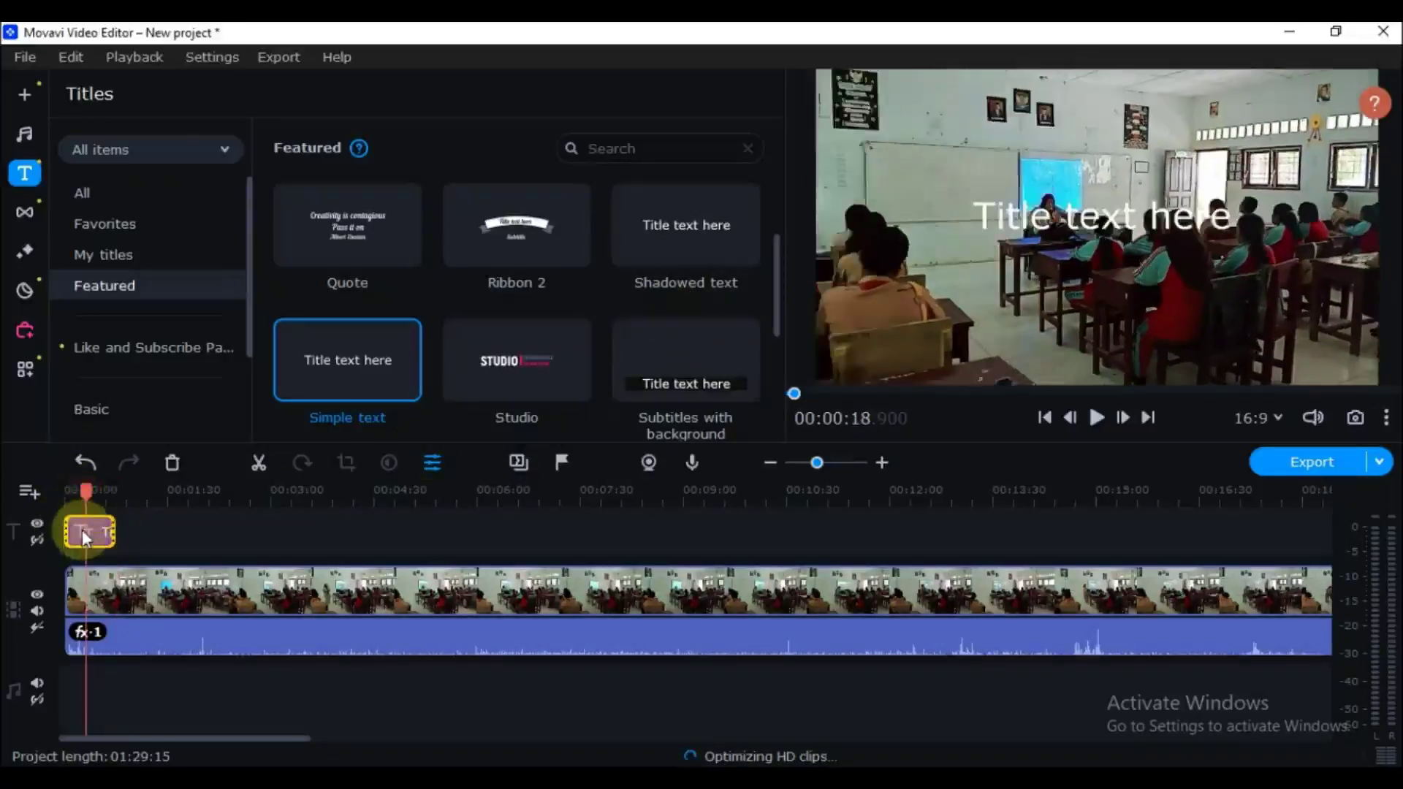
double_click(87, 535)
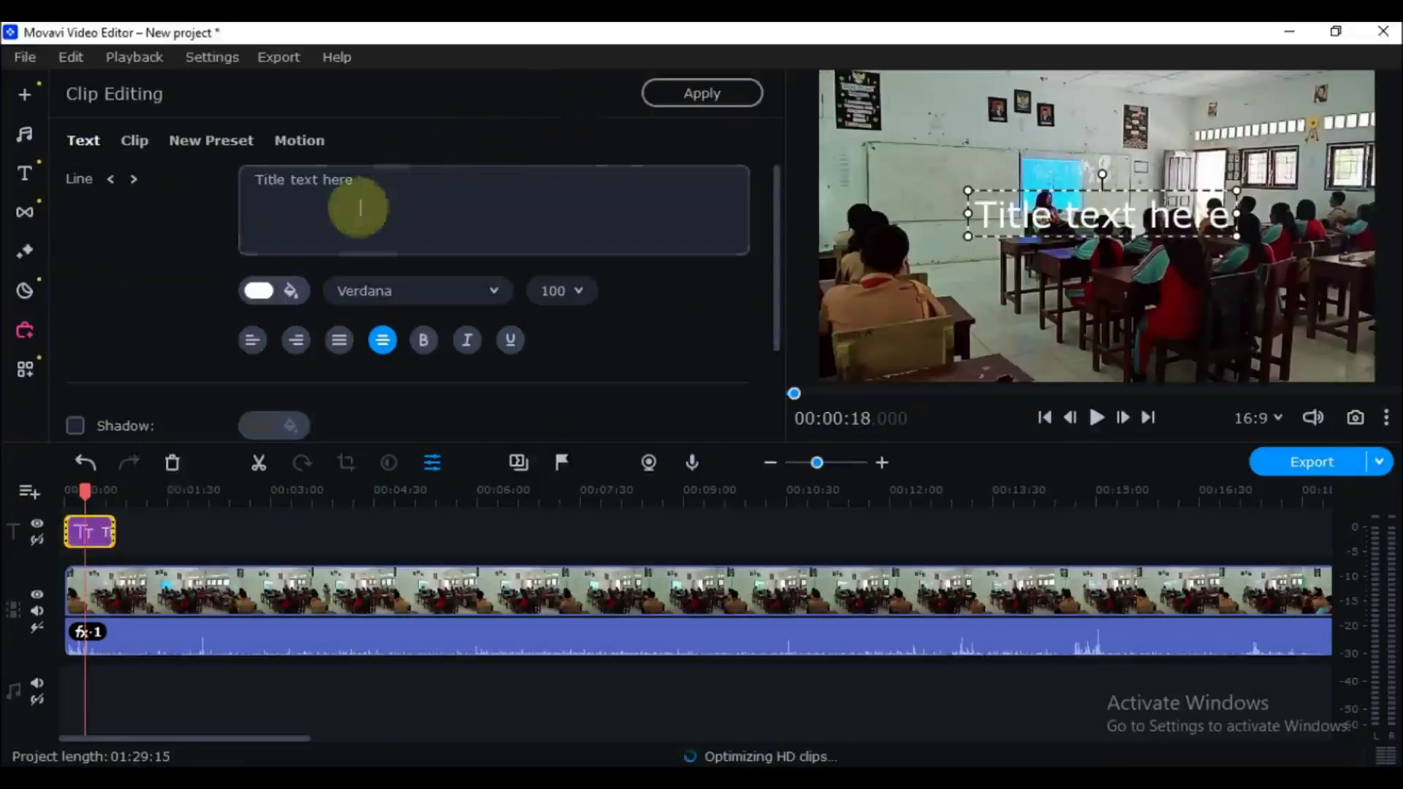
drag(366, 179, 207, 180)
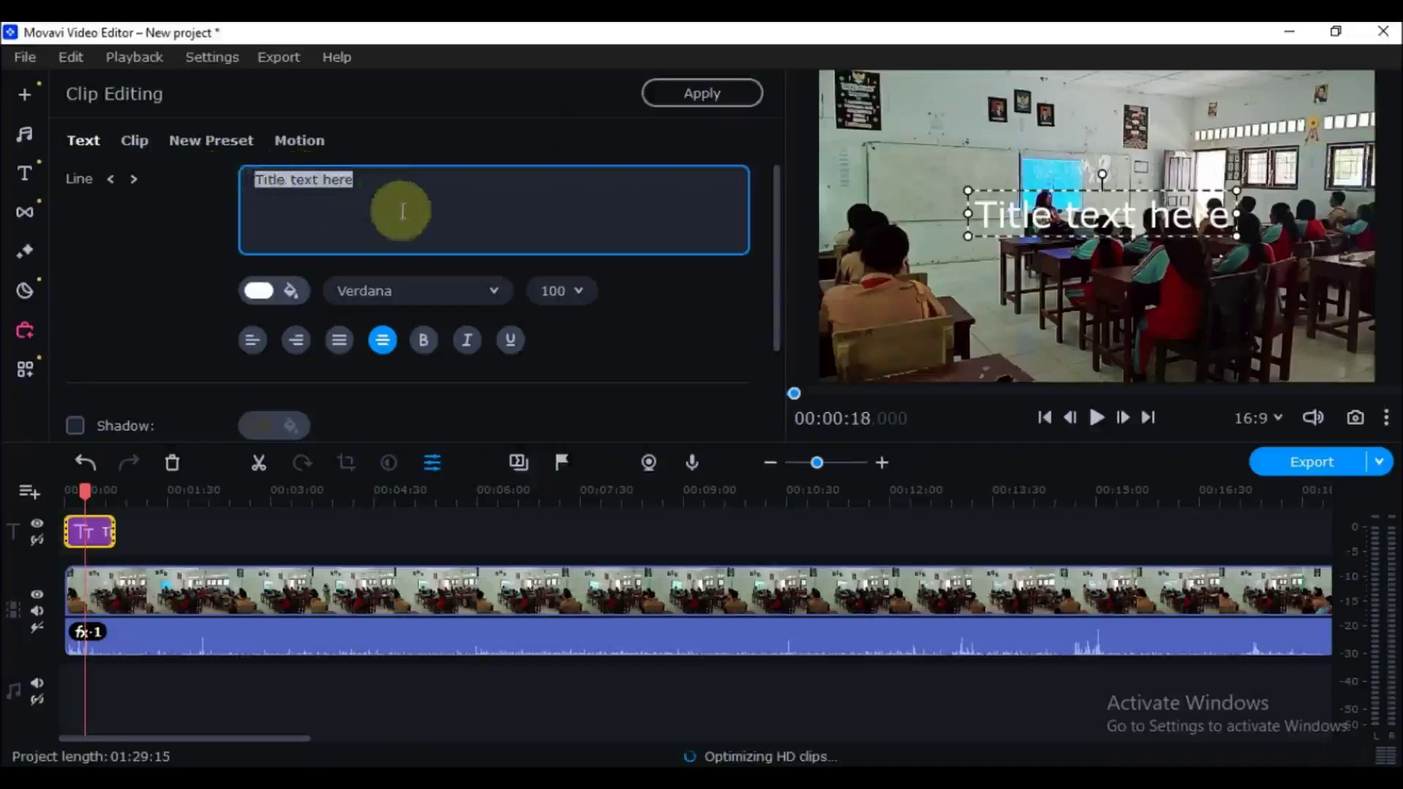
text(Guru )
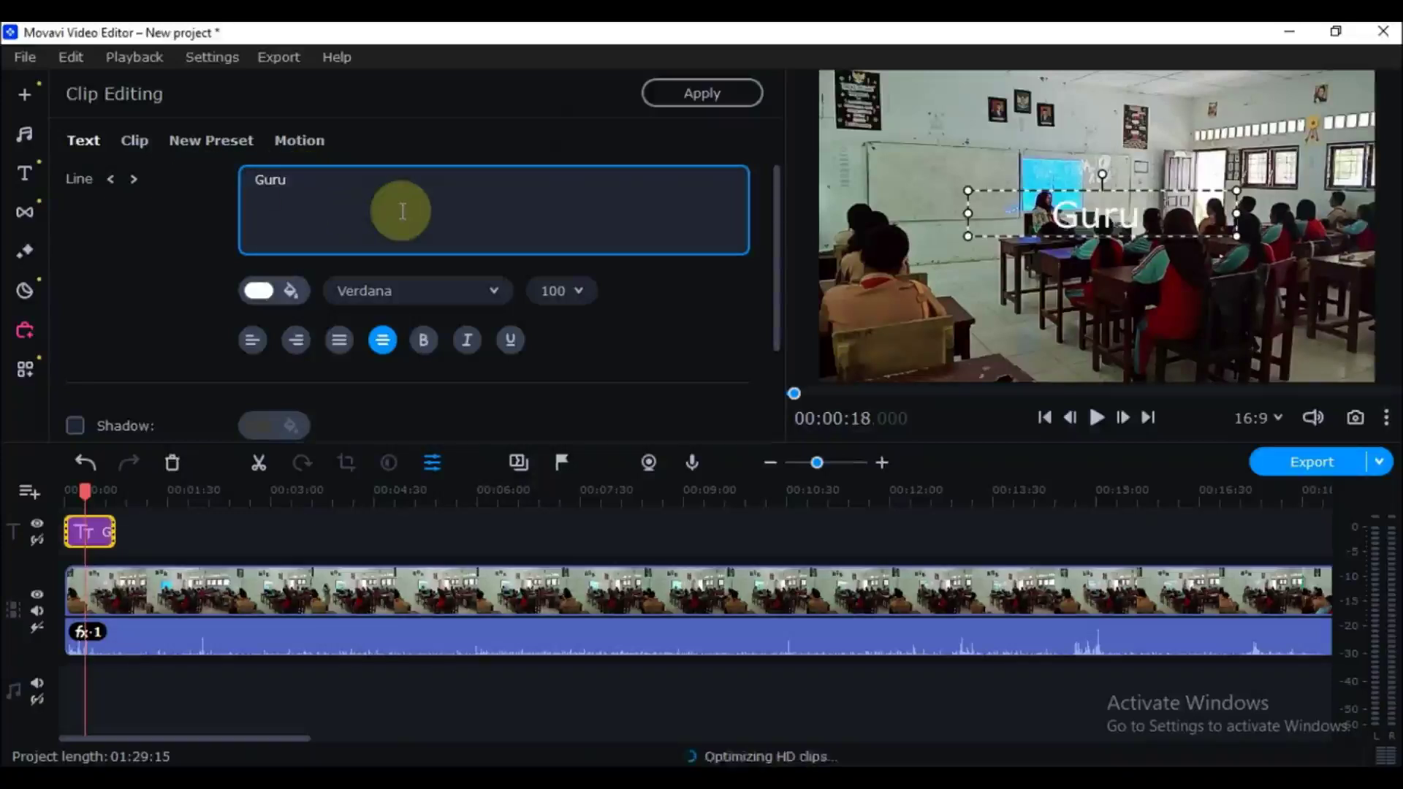
text(Memasuki )
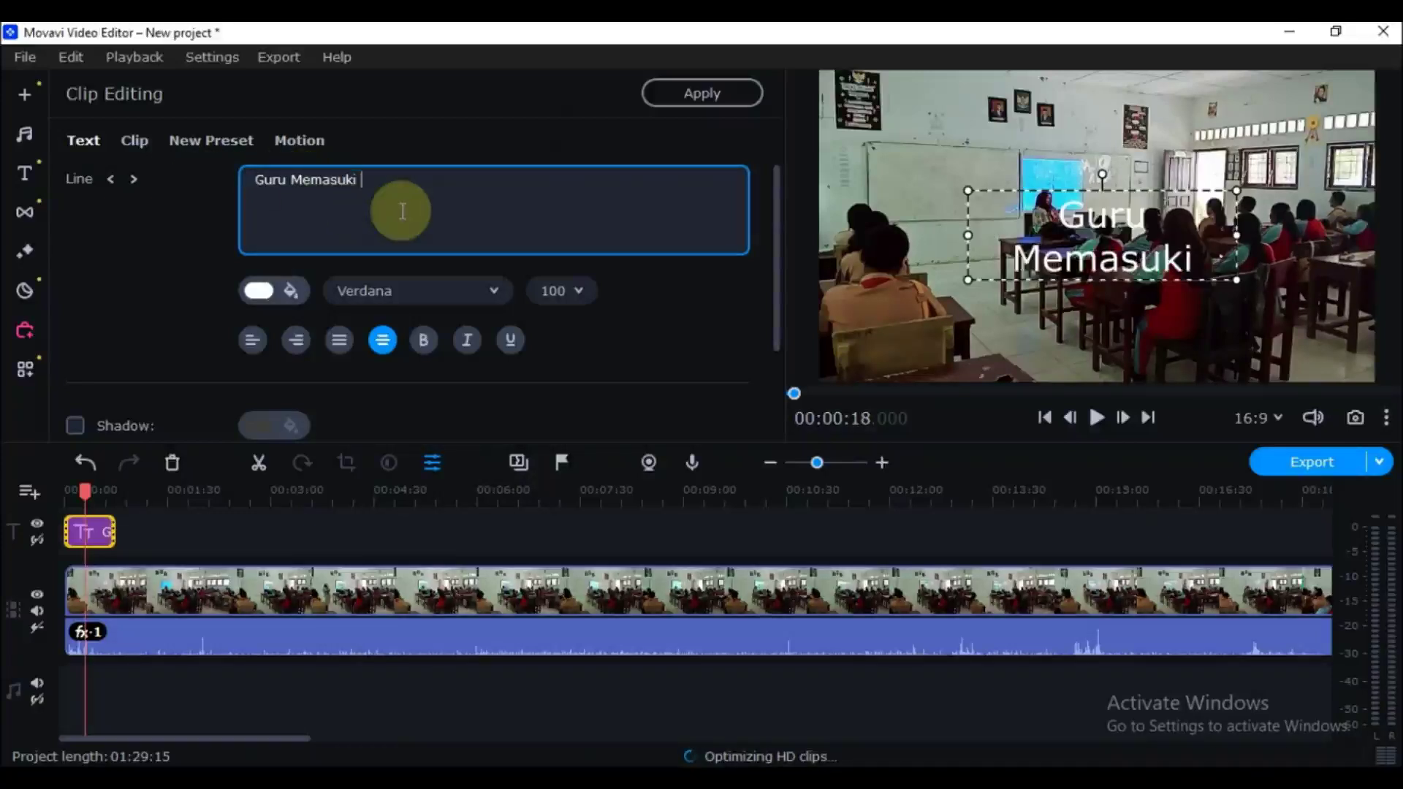
text(Ruanagn denagn )
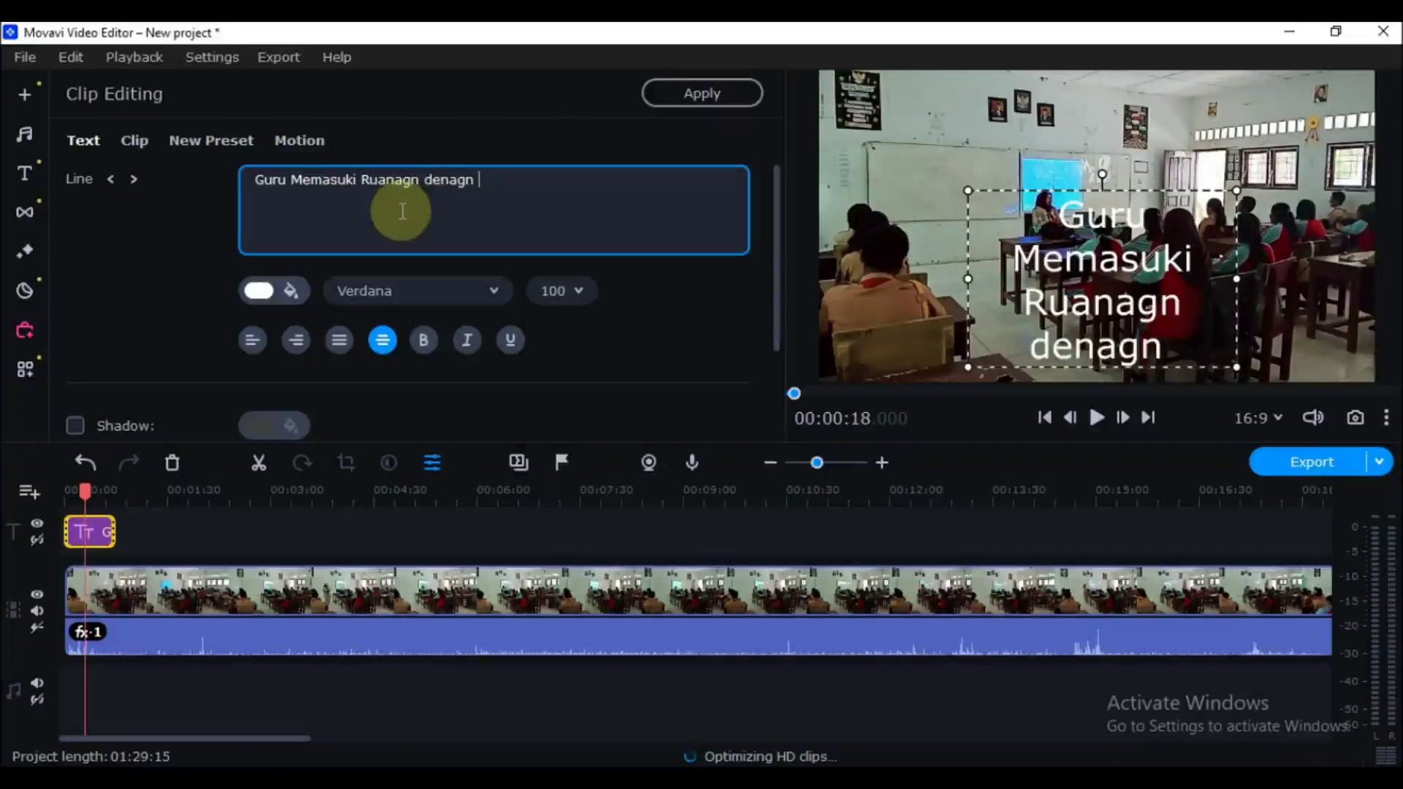
text(Mengucap Salam)
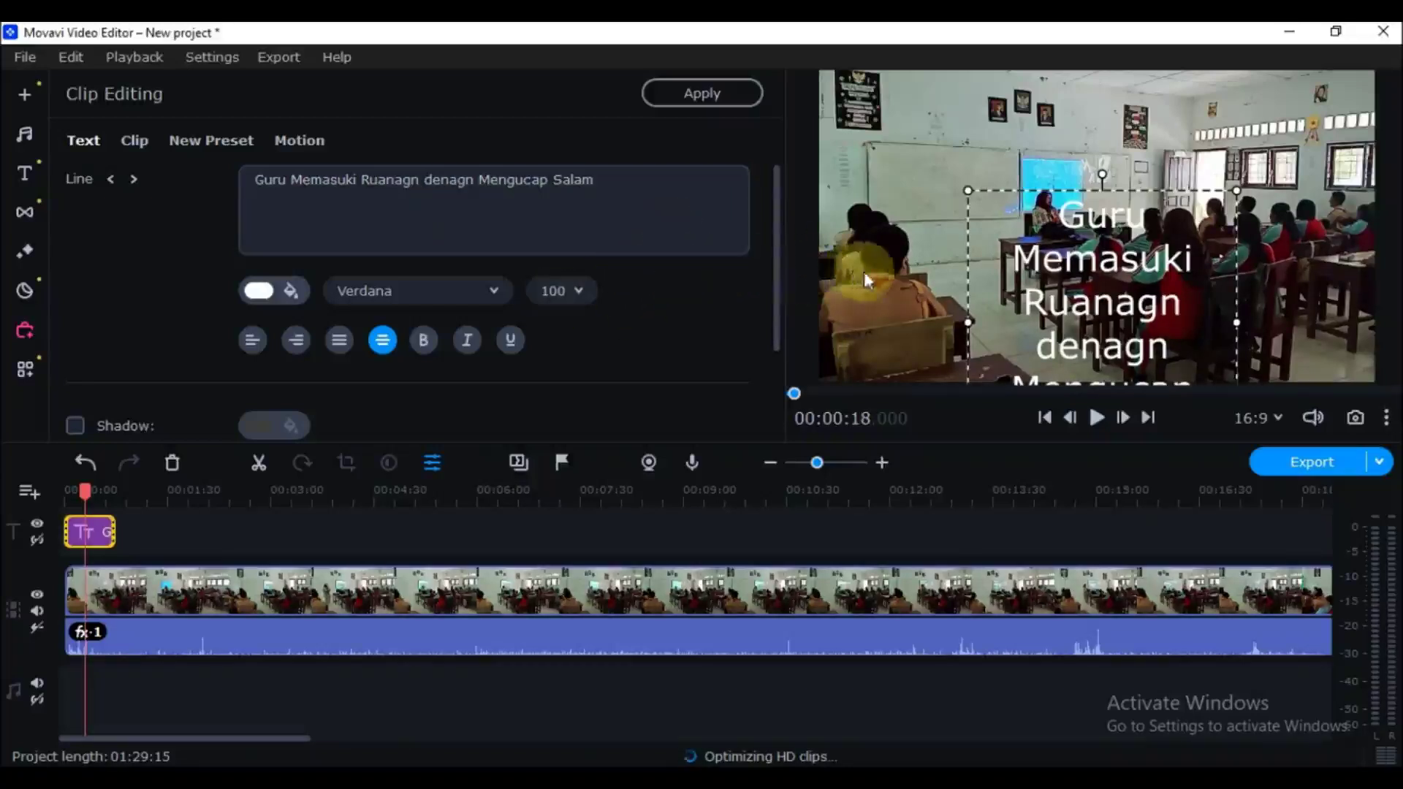
Set the title's font size to 36, then widen its text box to fit one line and place it at the frame's lower-right edge.
click(571, 293)
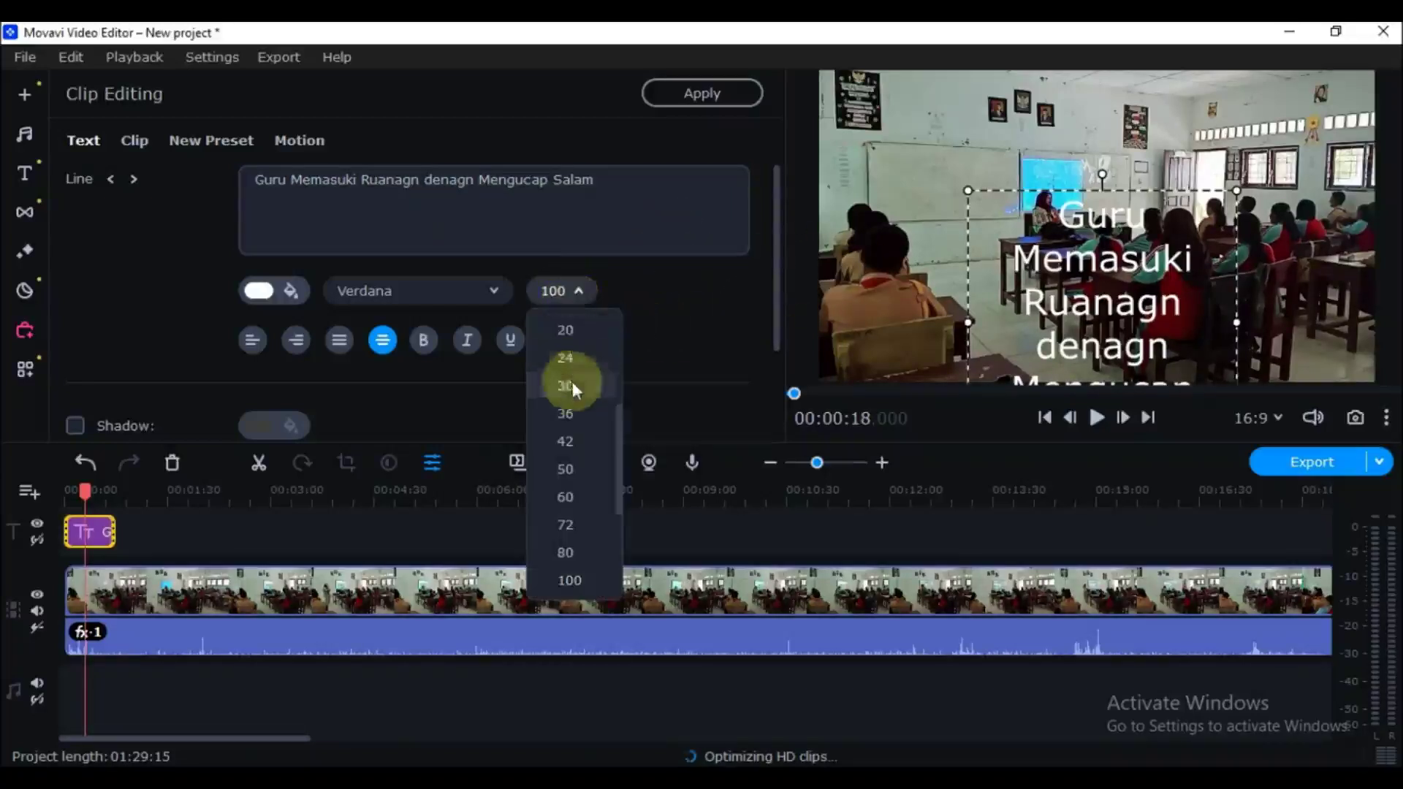
click(581, 338)
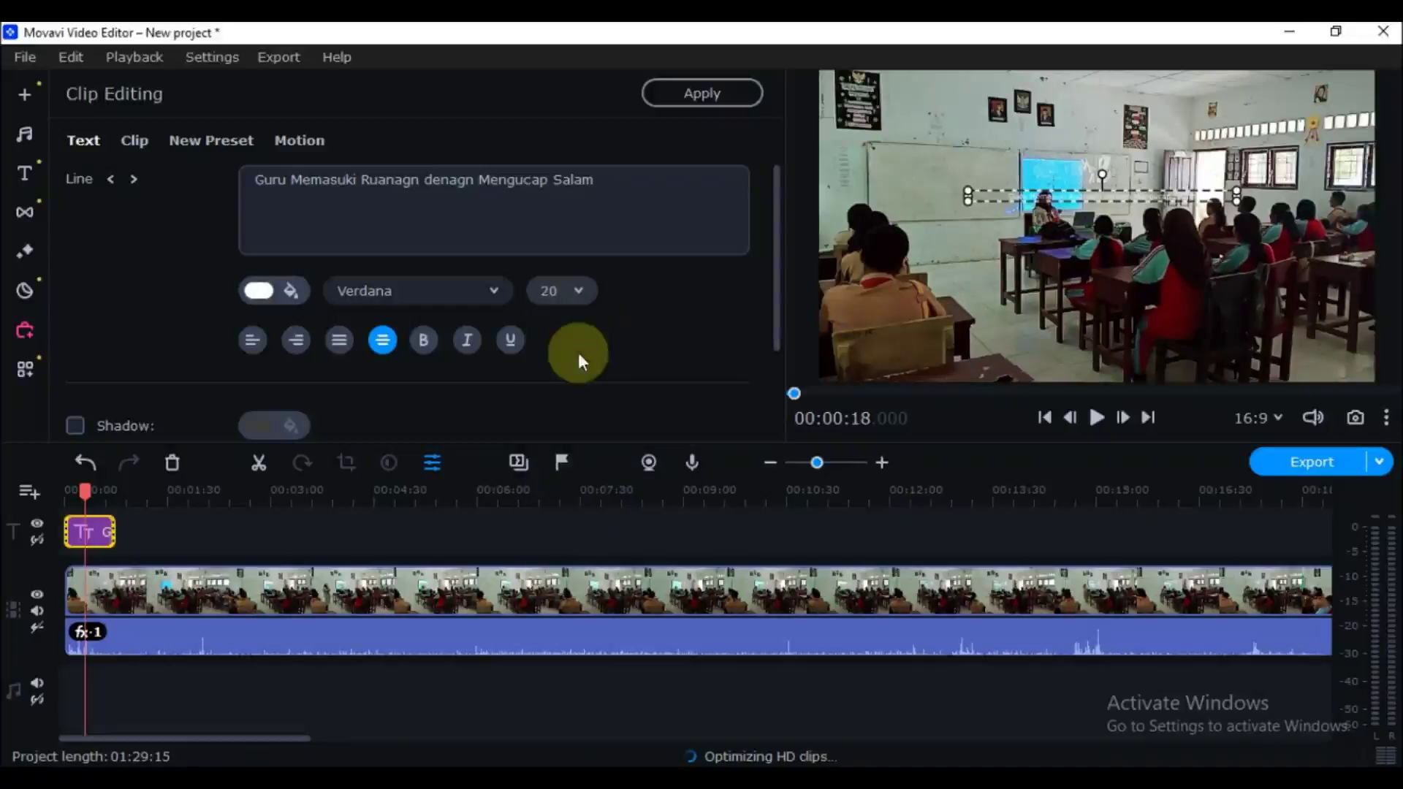
click(573, 296)
click(571, 400)
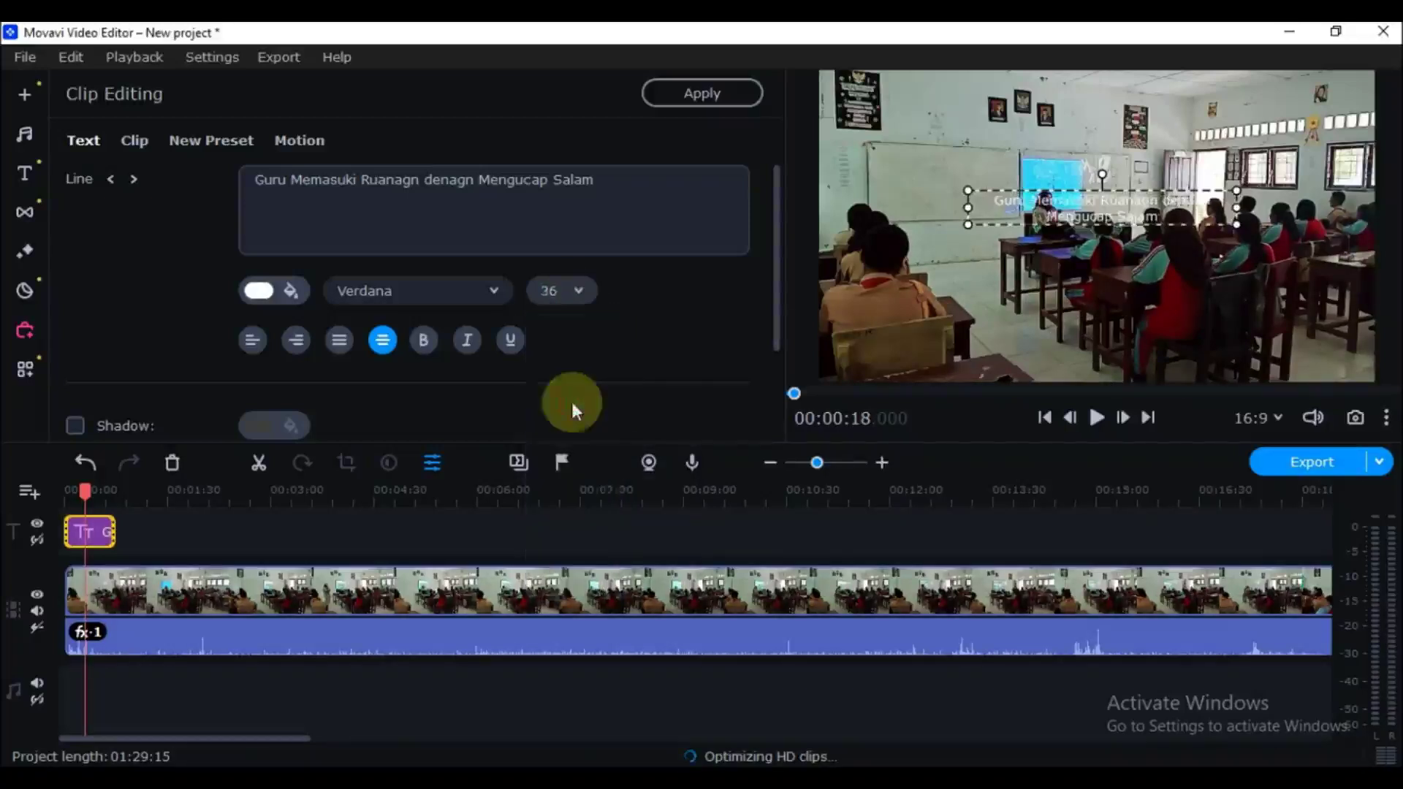
drag(964, 216, 865, 231)
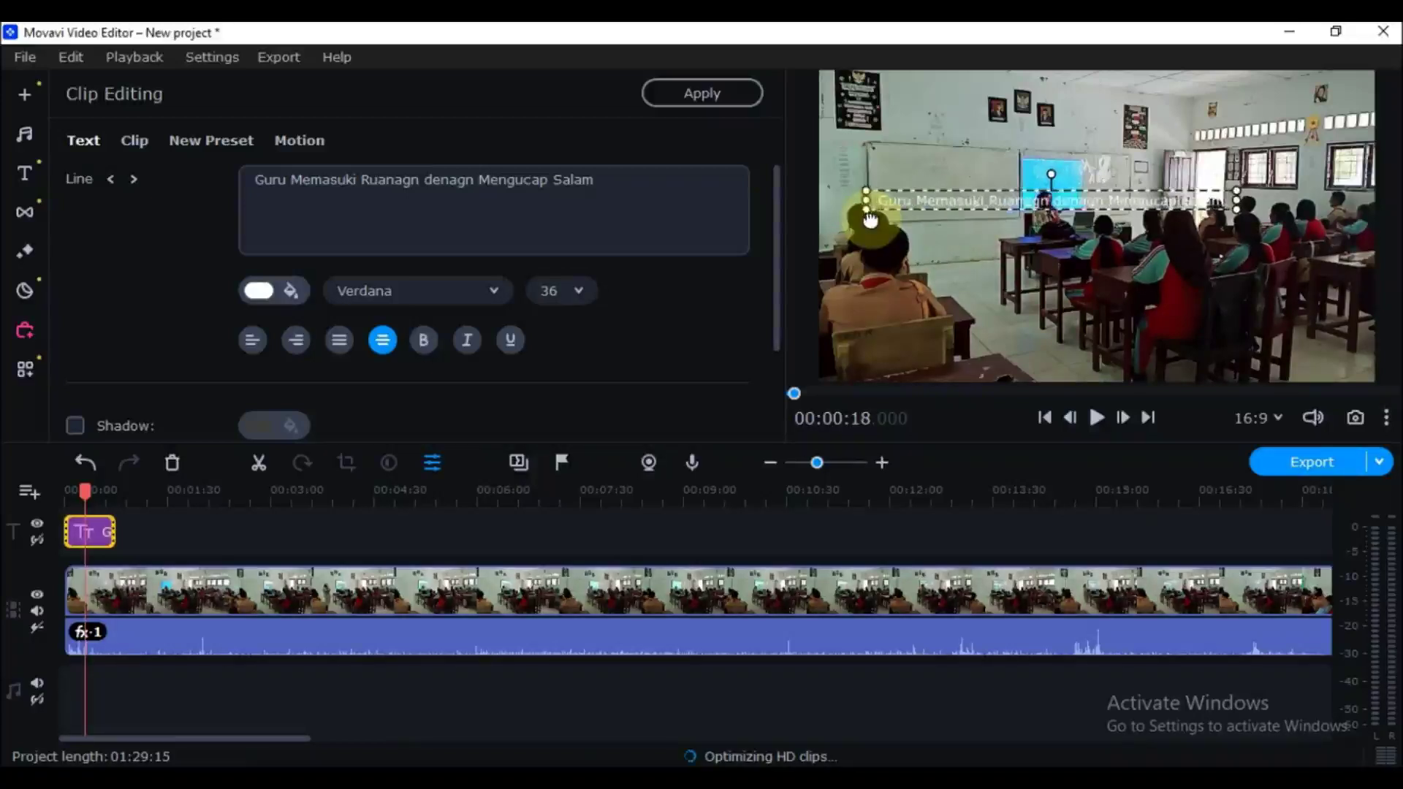
drag(920, 206, 1036, 362)
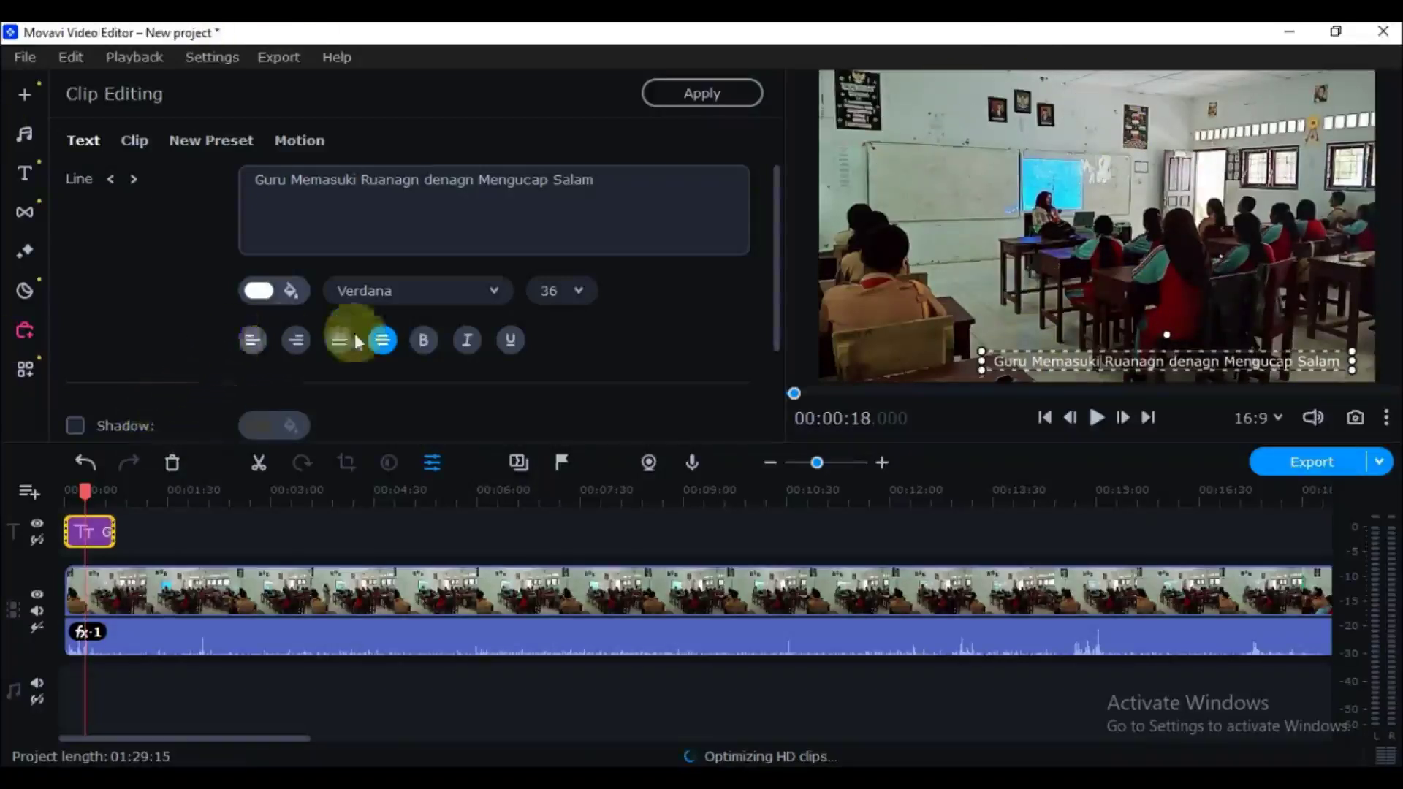
Colour the title text red (#ff0000) and change its font to Times New Roman.
click(256, 292)
click(275, 413)
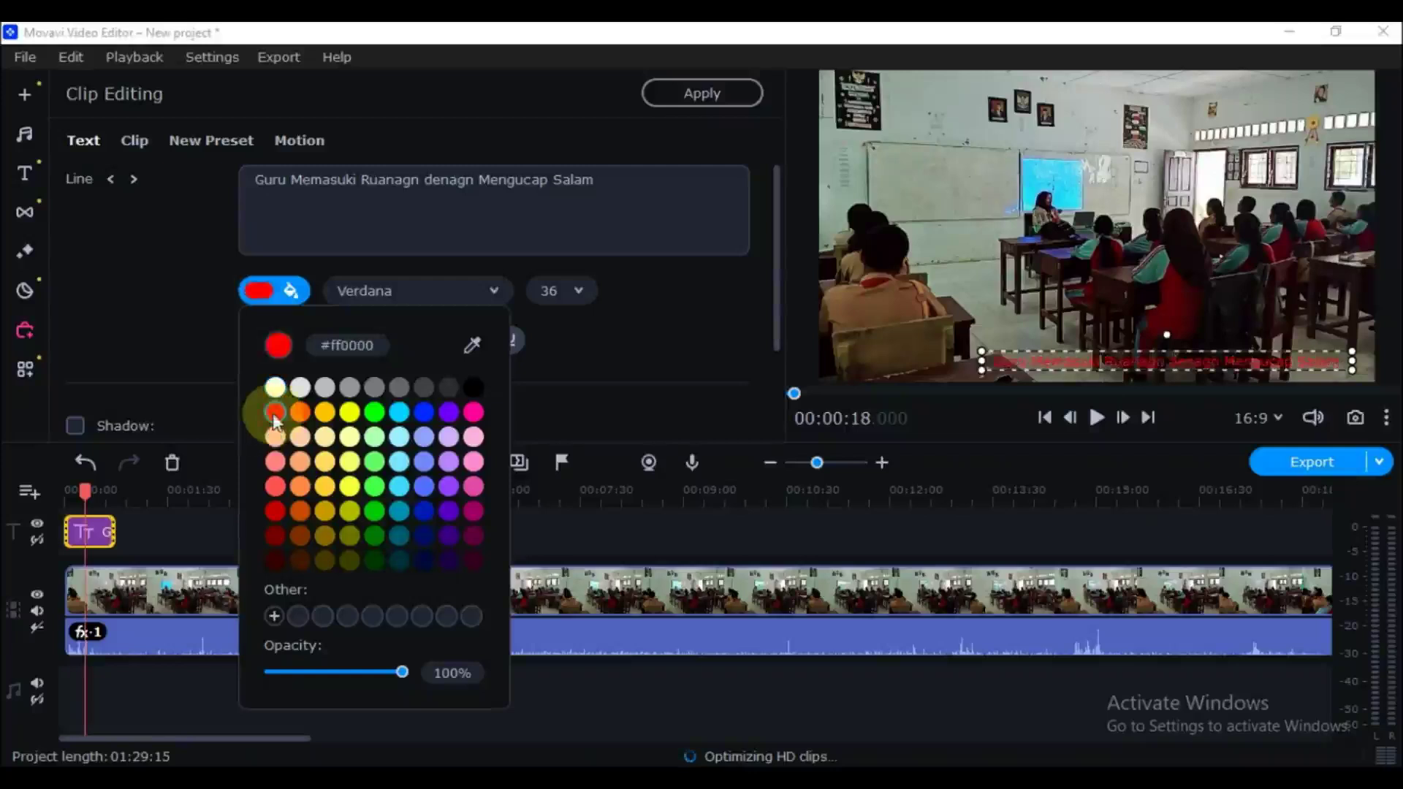
click(589, 337)
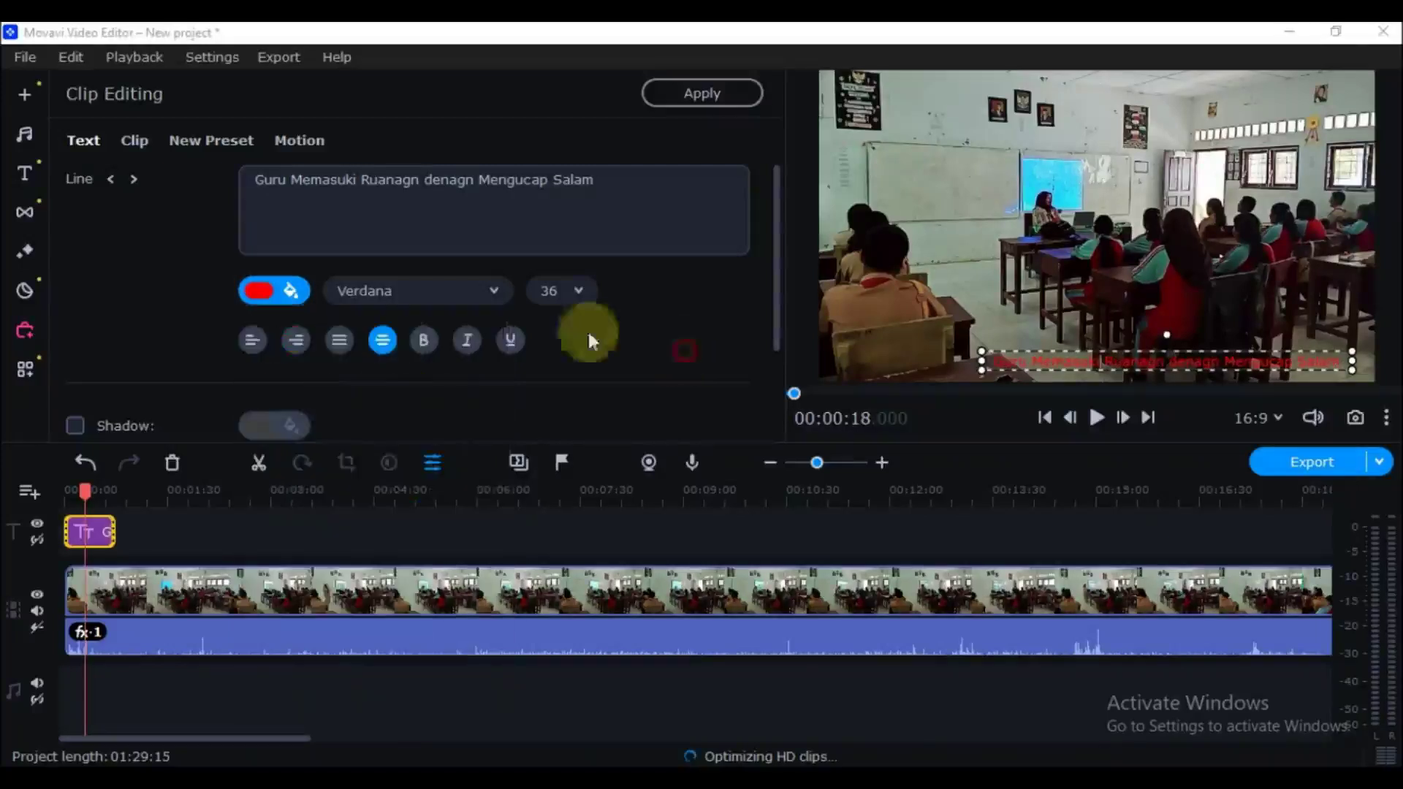
click(465, 290)
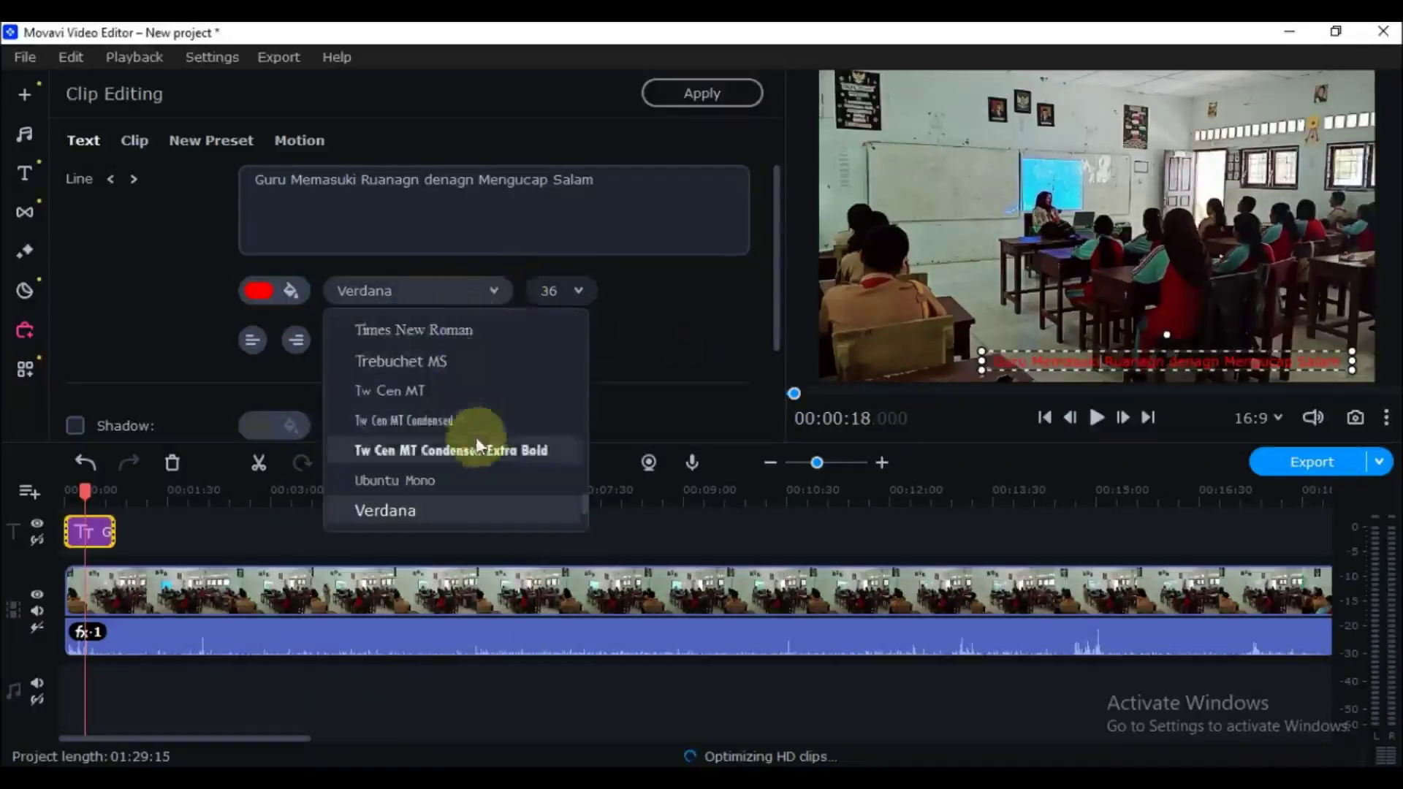
click(466, 330)
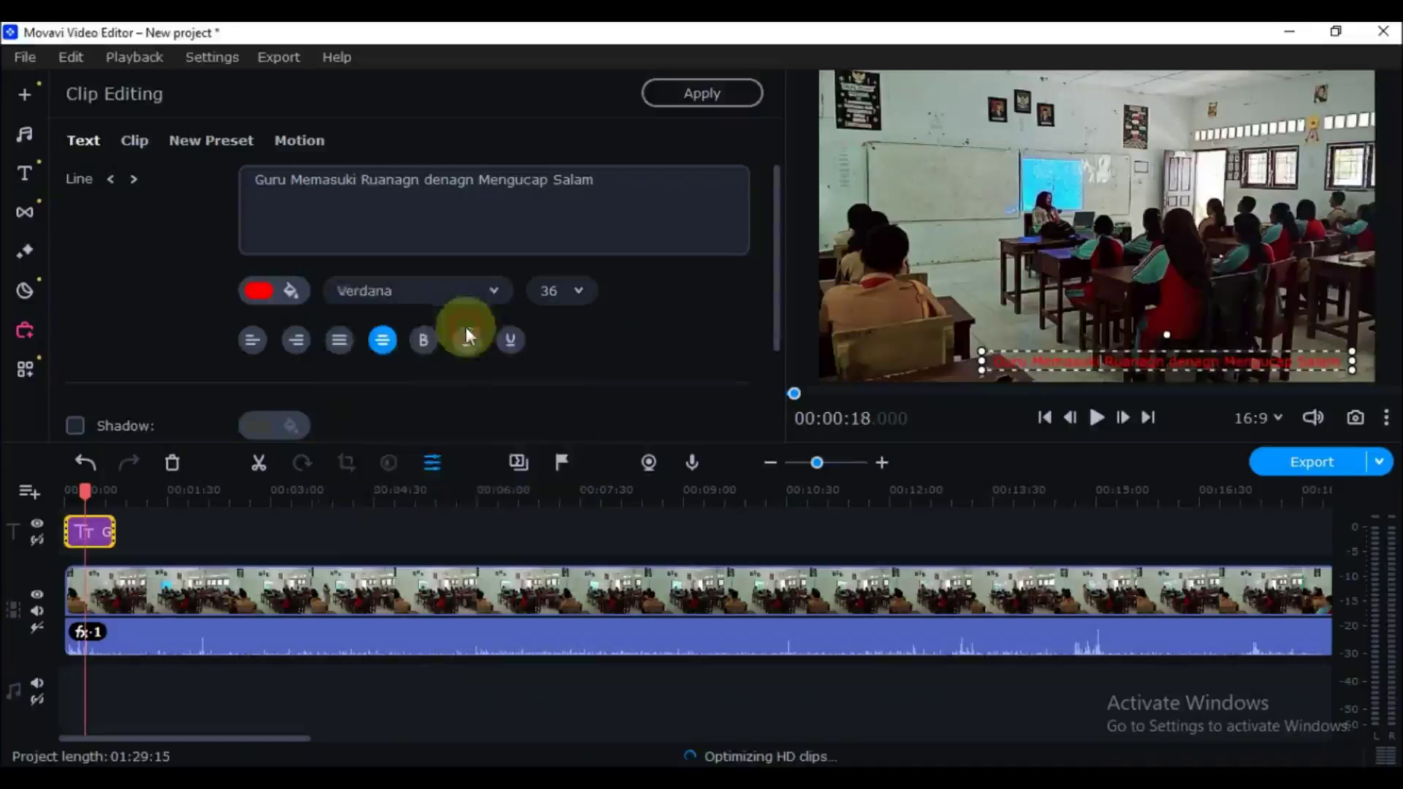
Enable a background behind the title text and colour it yellow.
scroll(516, 393, down, 3)
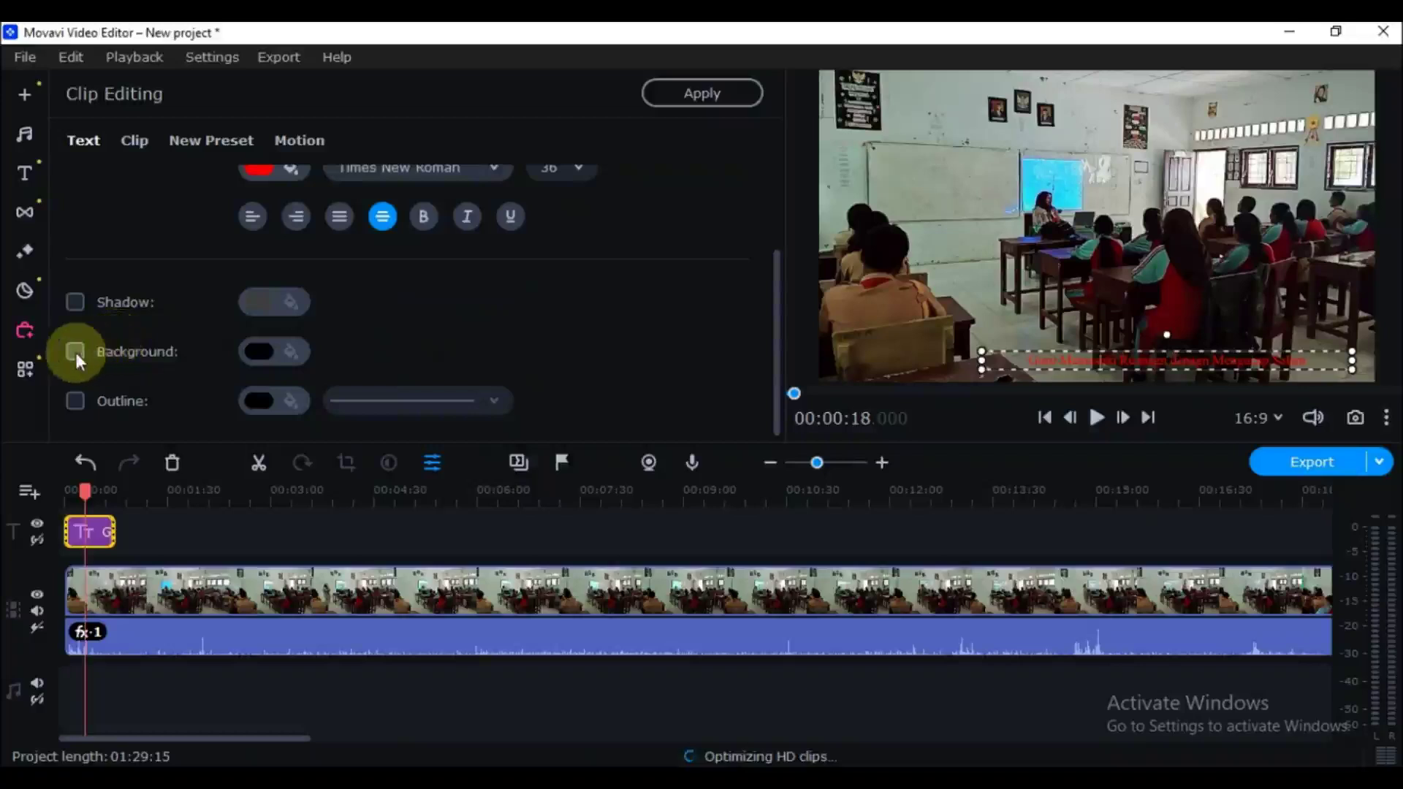
click(76, 352)
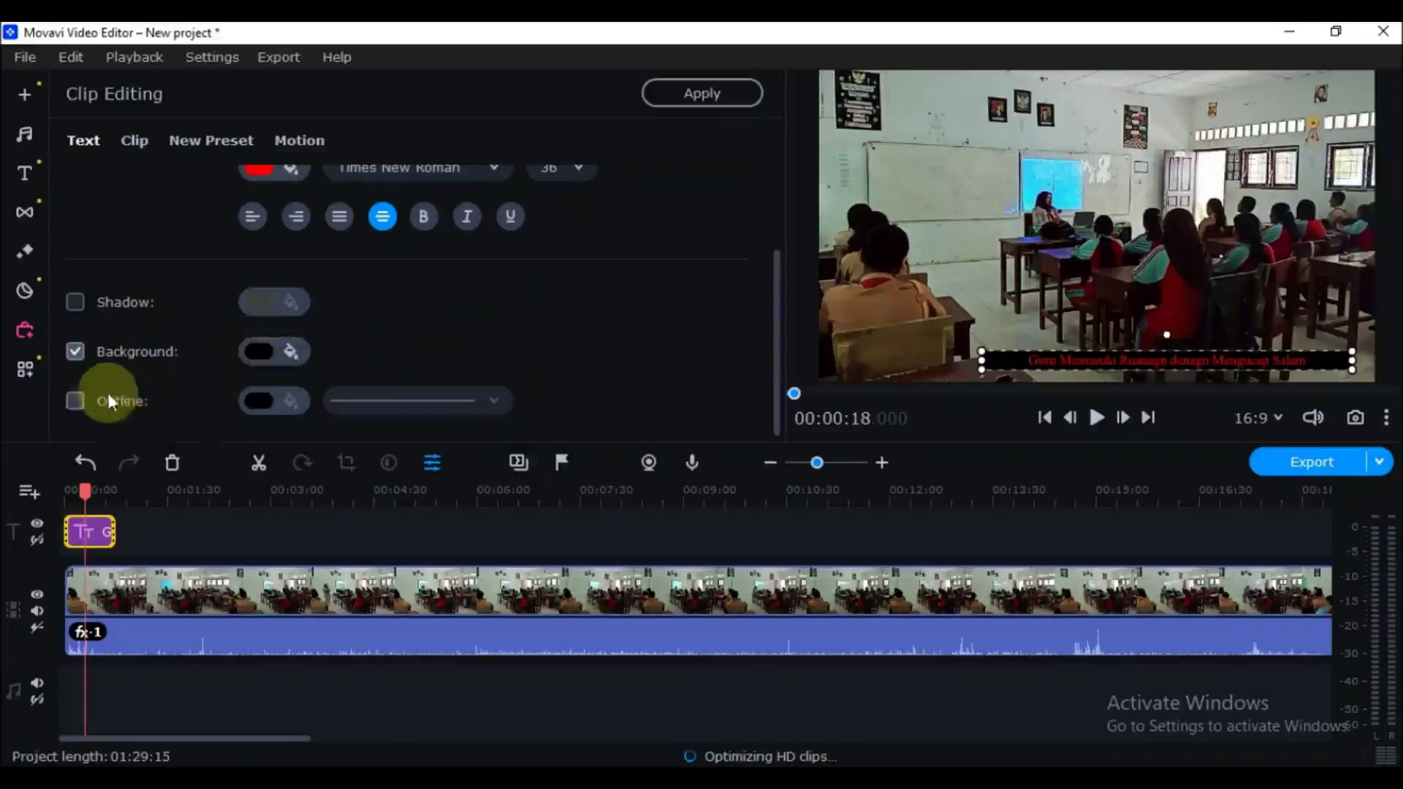
click(262, 354)
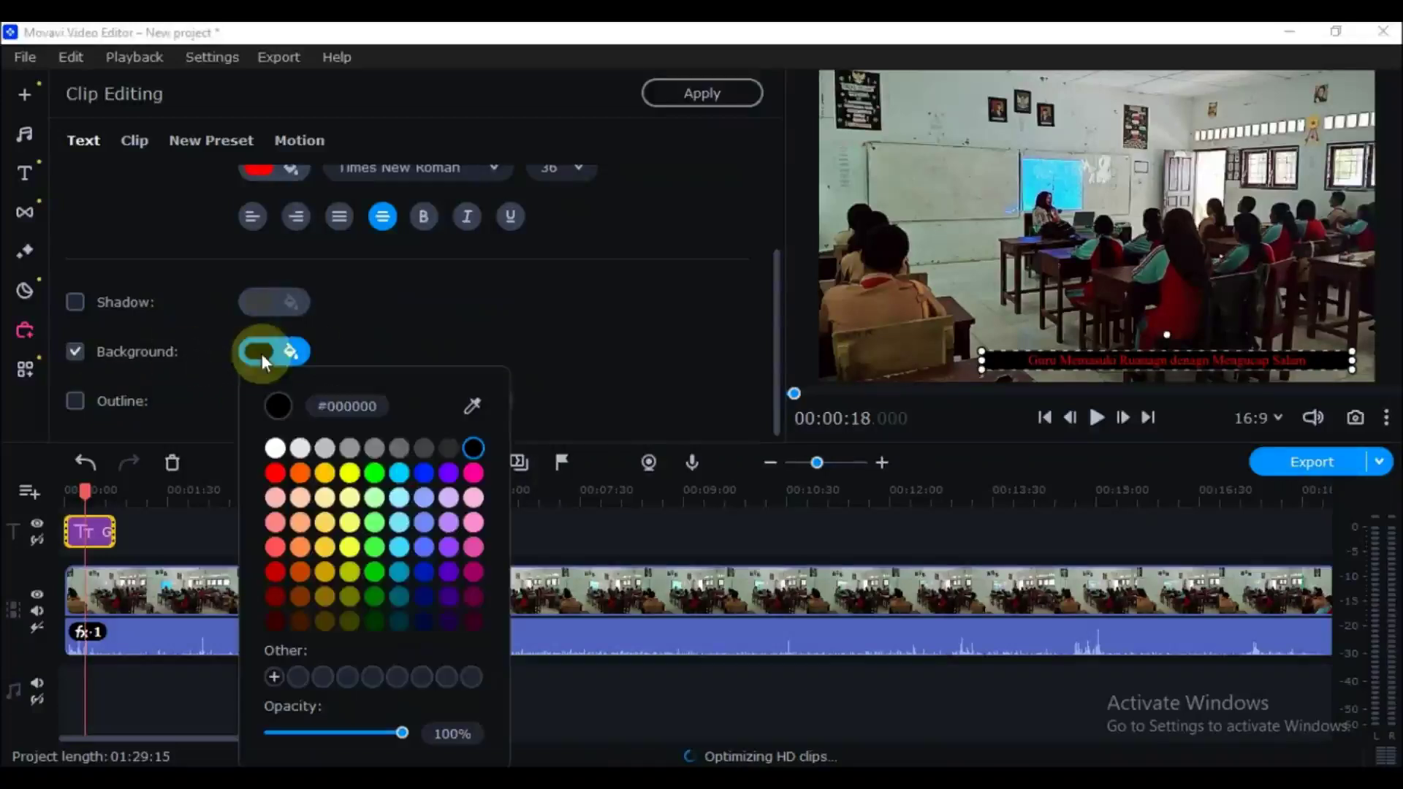
click(350, 472)
click(572, 362)
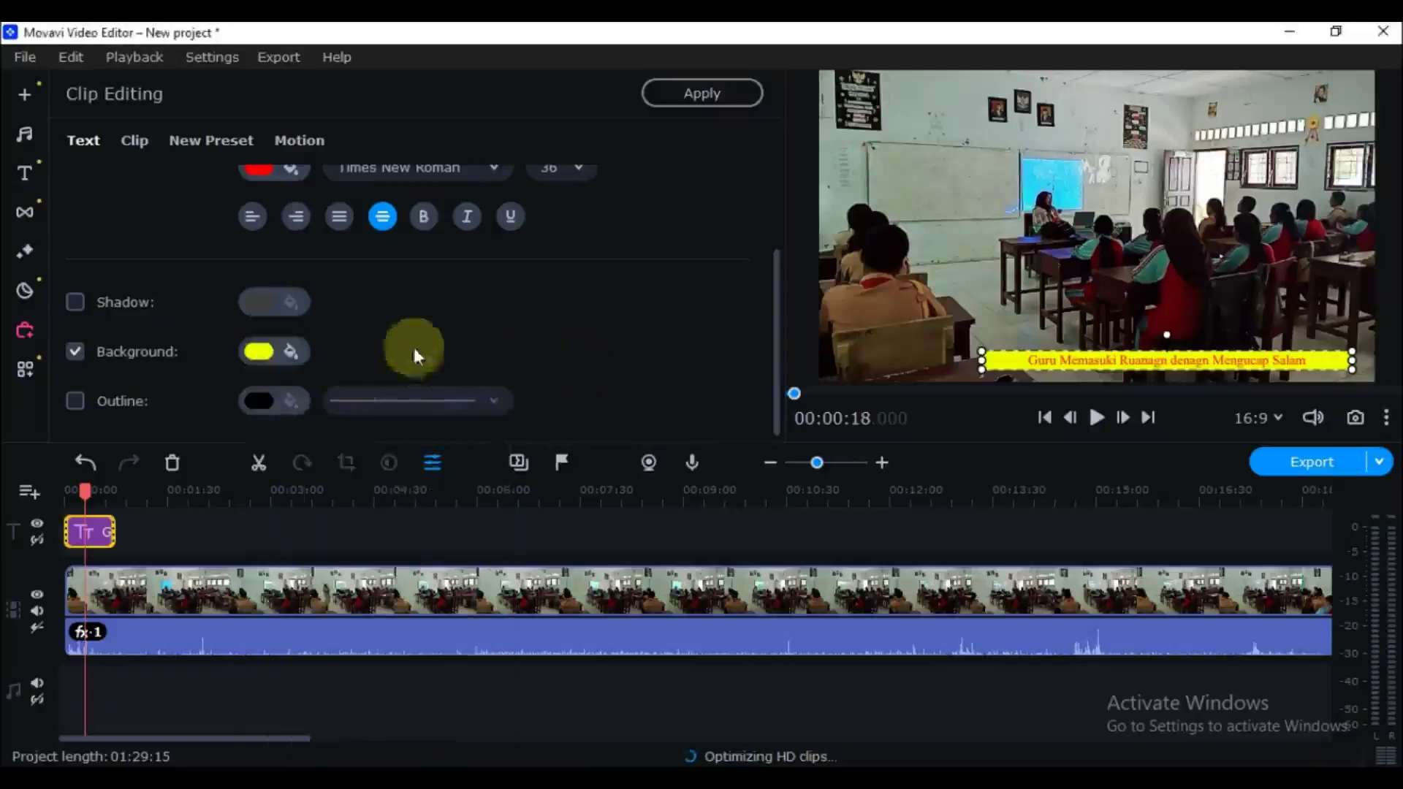
Colour the title text black and nudge the title slightly toward the frame's lower-right corner.
scroll(568, 355, up, 1)
click(264, 241)
click(473, 326)
drag(1045, 359, 1052, 363)
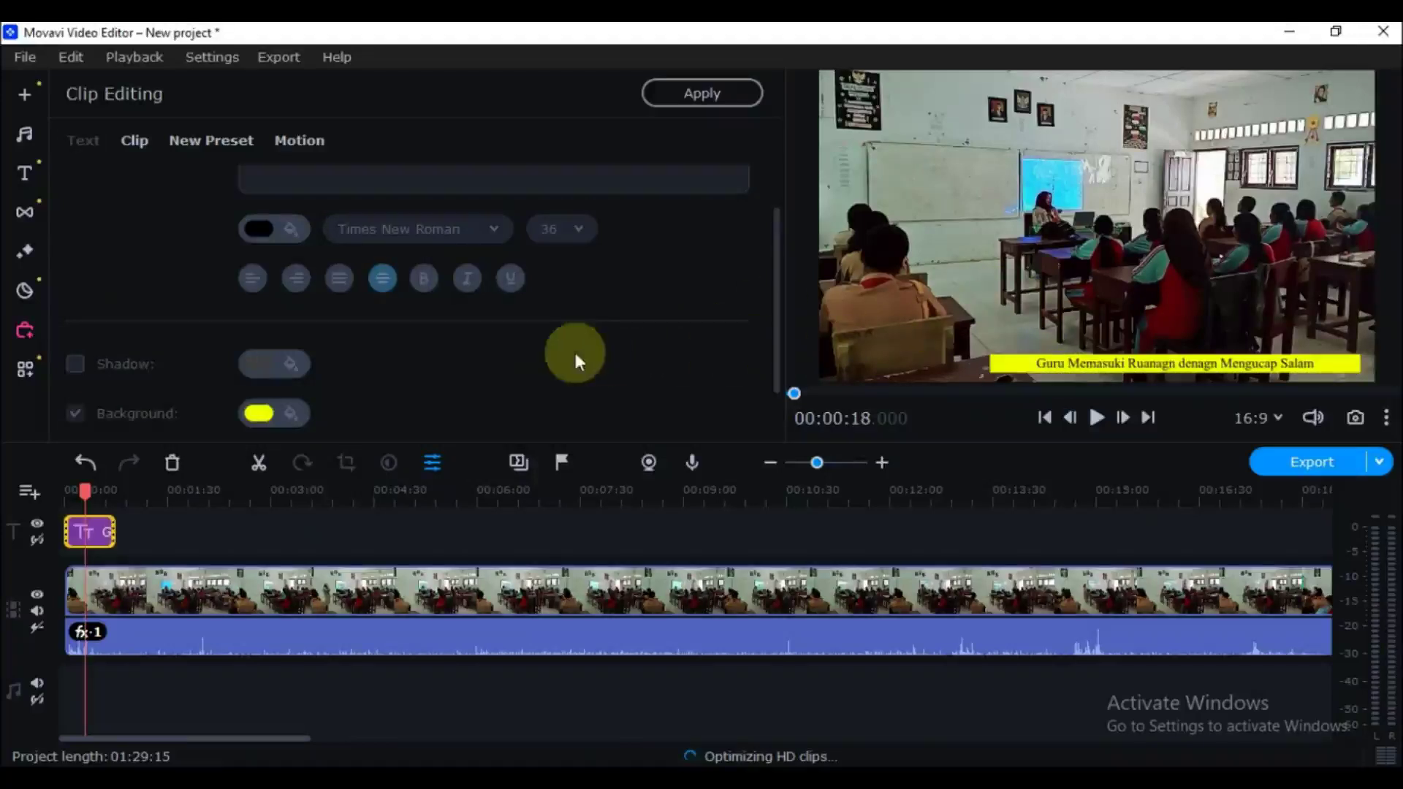
Play short passages from the start of the video and near 00:00:23 to check the title.
drag(86, 482, 31, 492)
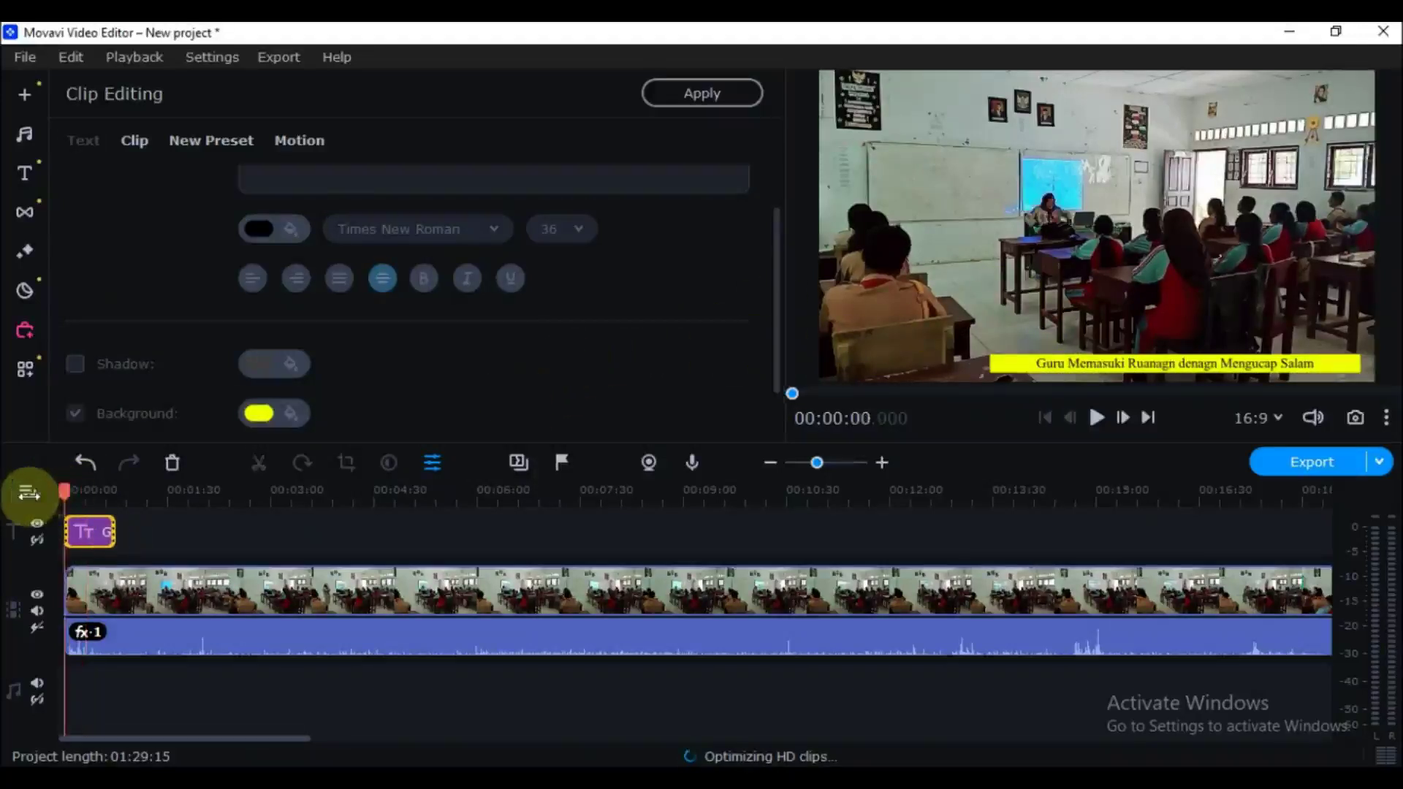
key(space)
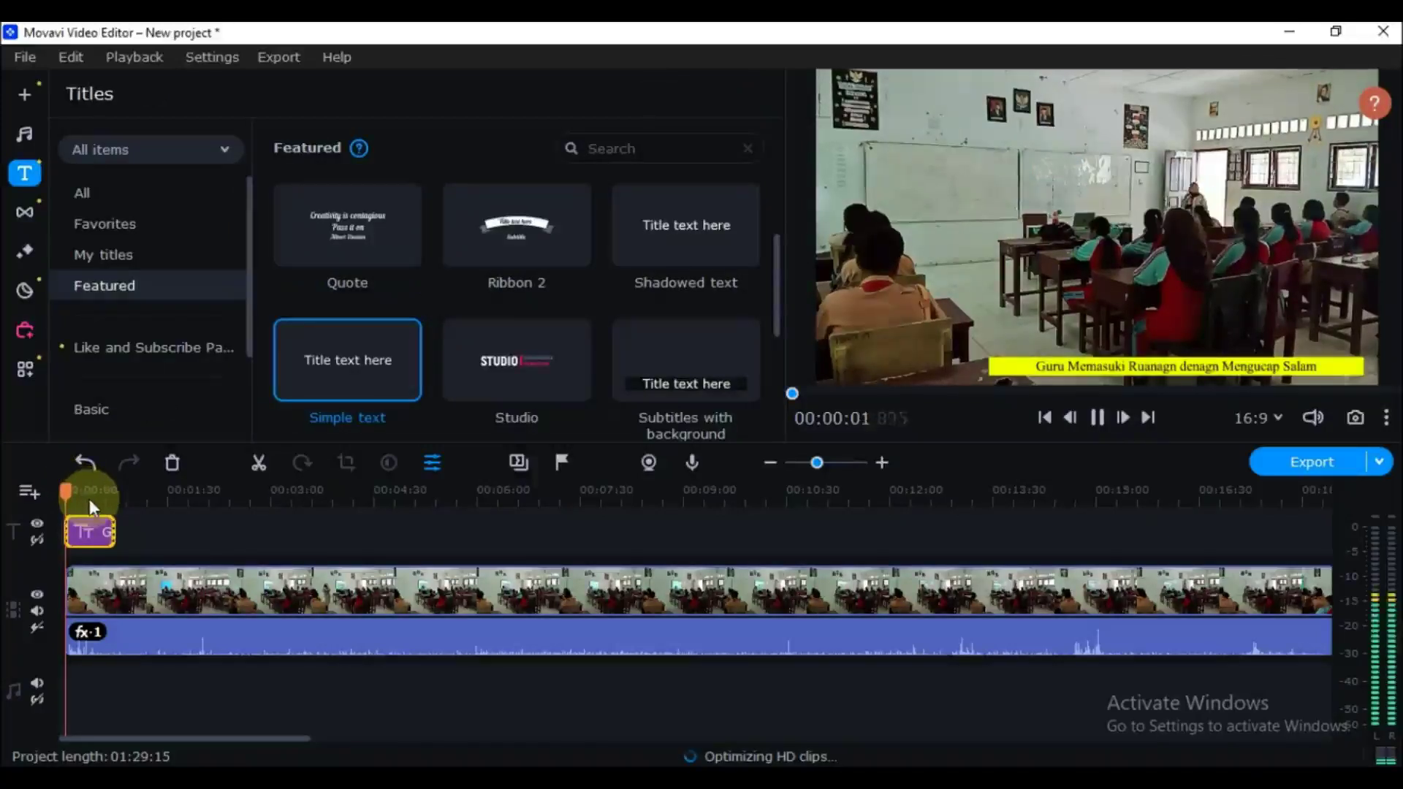
key(space)
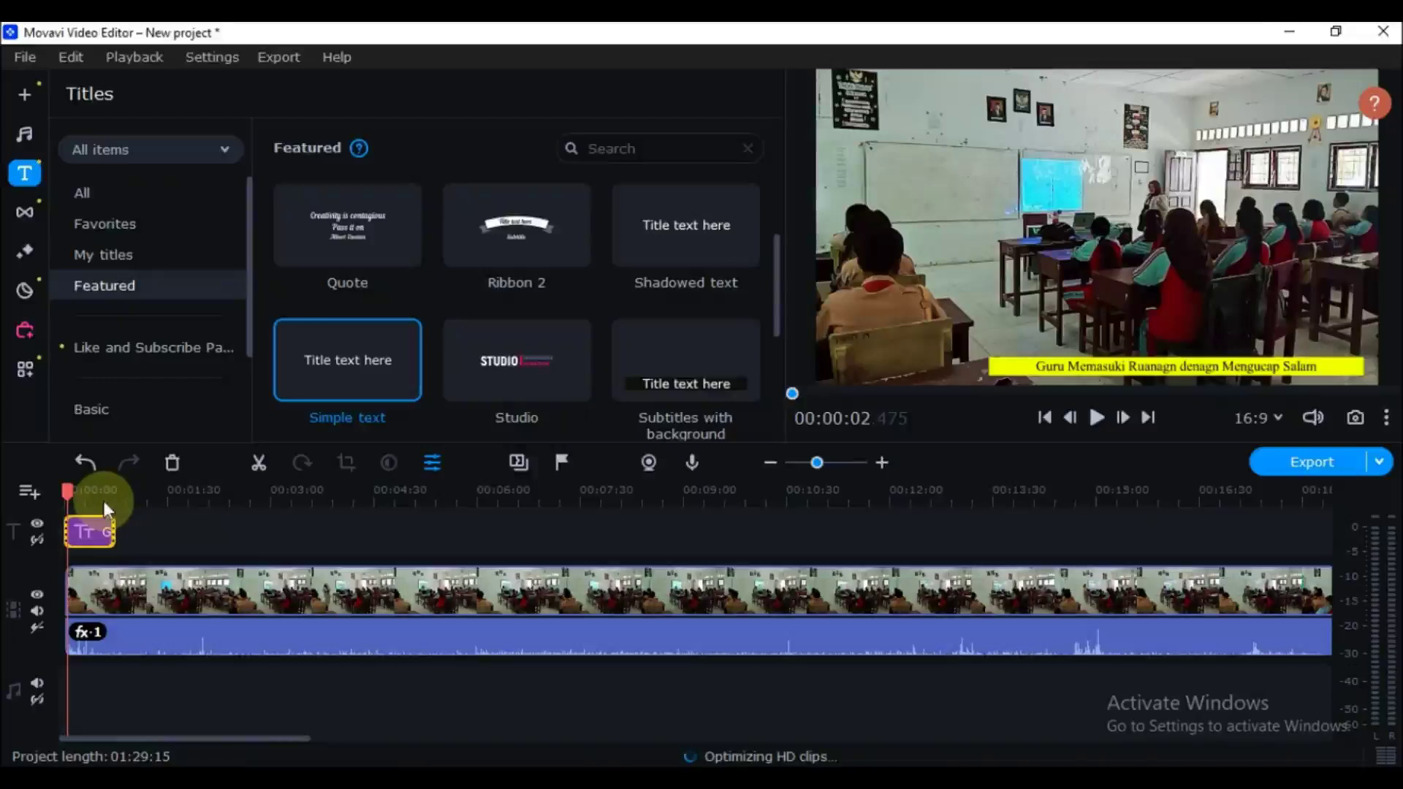
click(88, 500)
key(space)
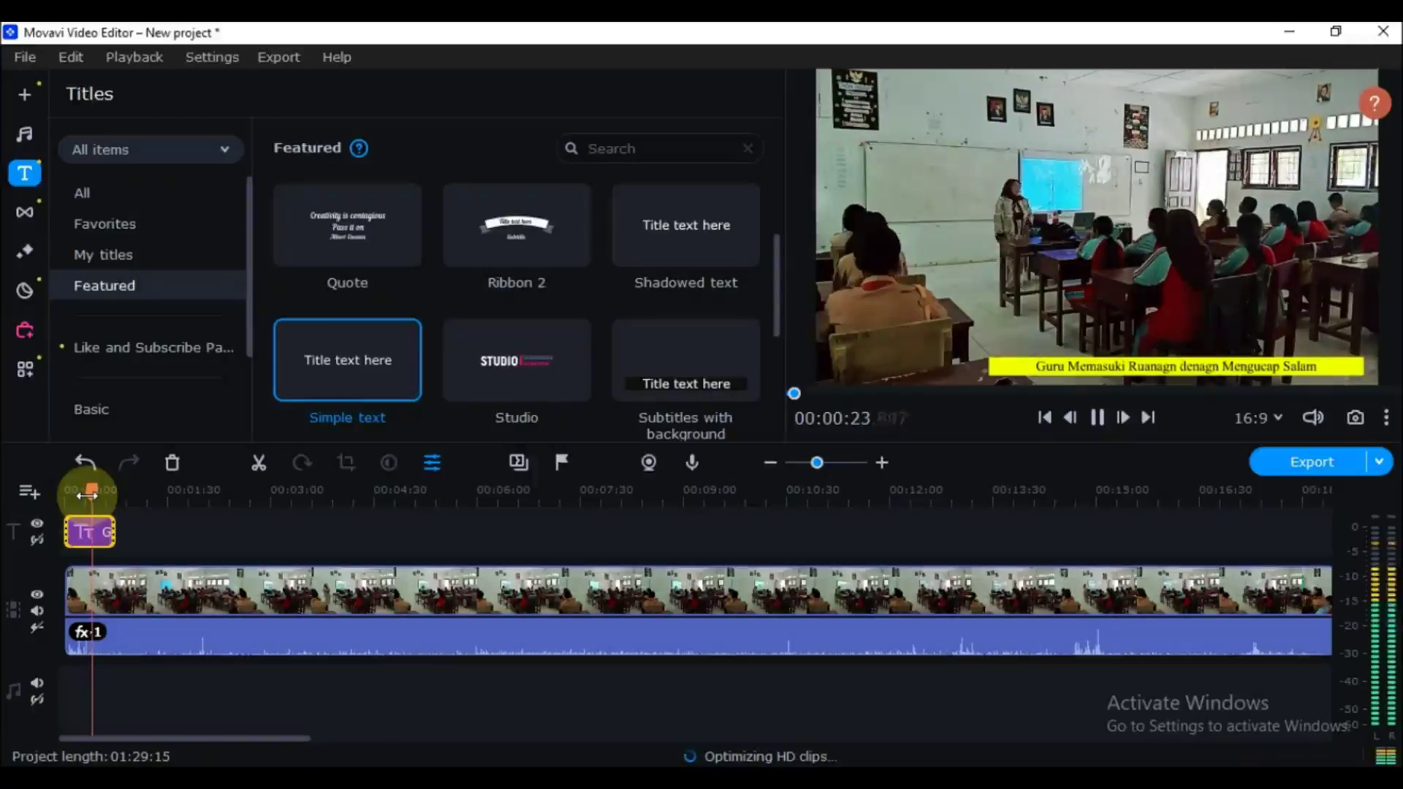
key(space)
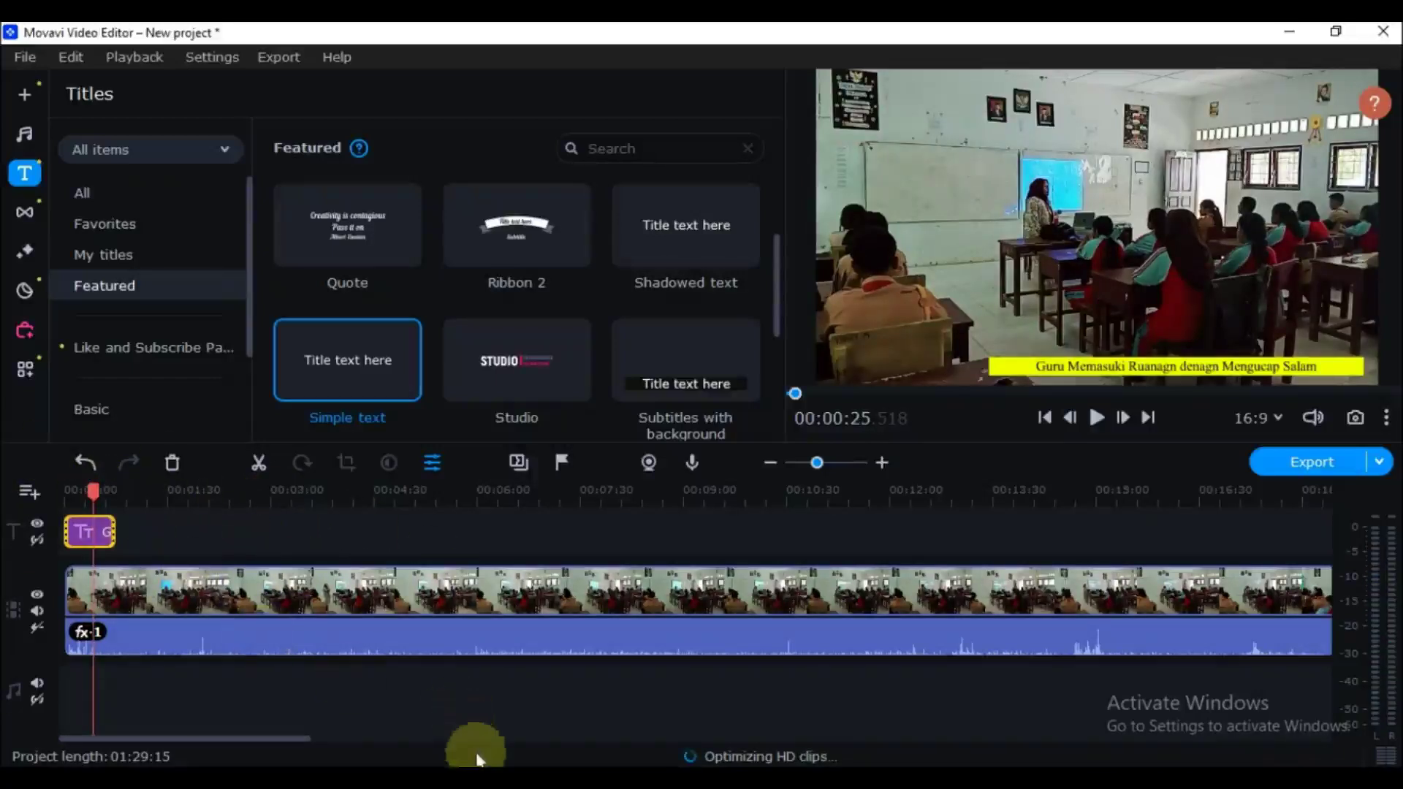
Consult the opening activities under Kegiatan Pendahuluan in the lesson module PDF in Foxit Reader, and return to Movavi Video Editor.
click(475, 778)
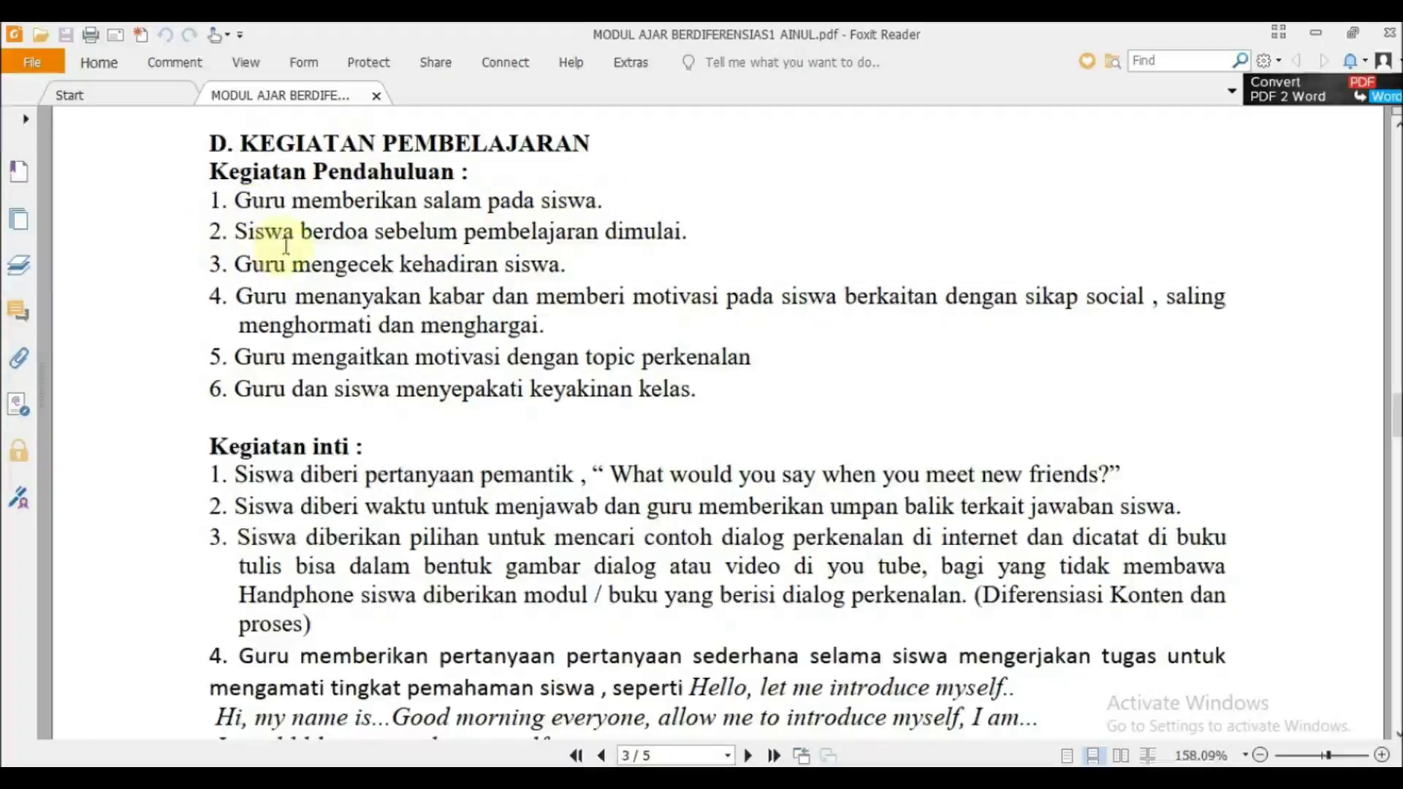
key(alt+Tab)
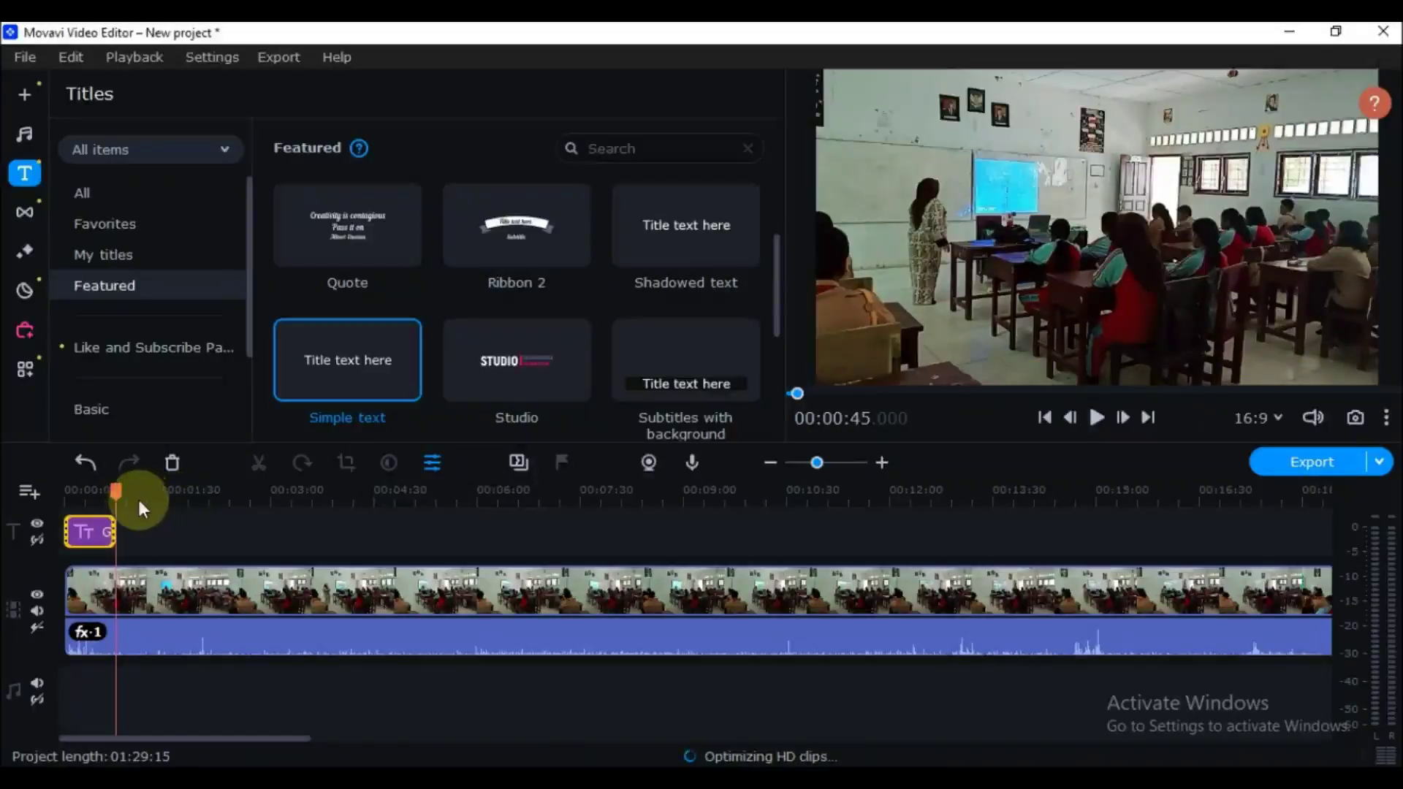
Play passages between about 00:00:49 and 00:01:00 to find the cut point, and split the classroom video at 00:00:50.
click(132, 497)
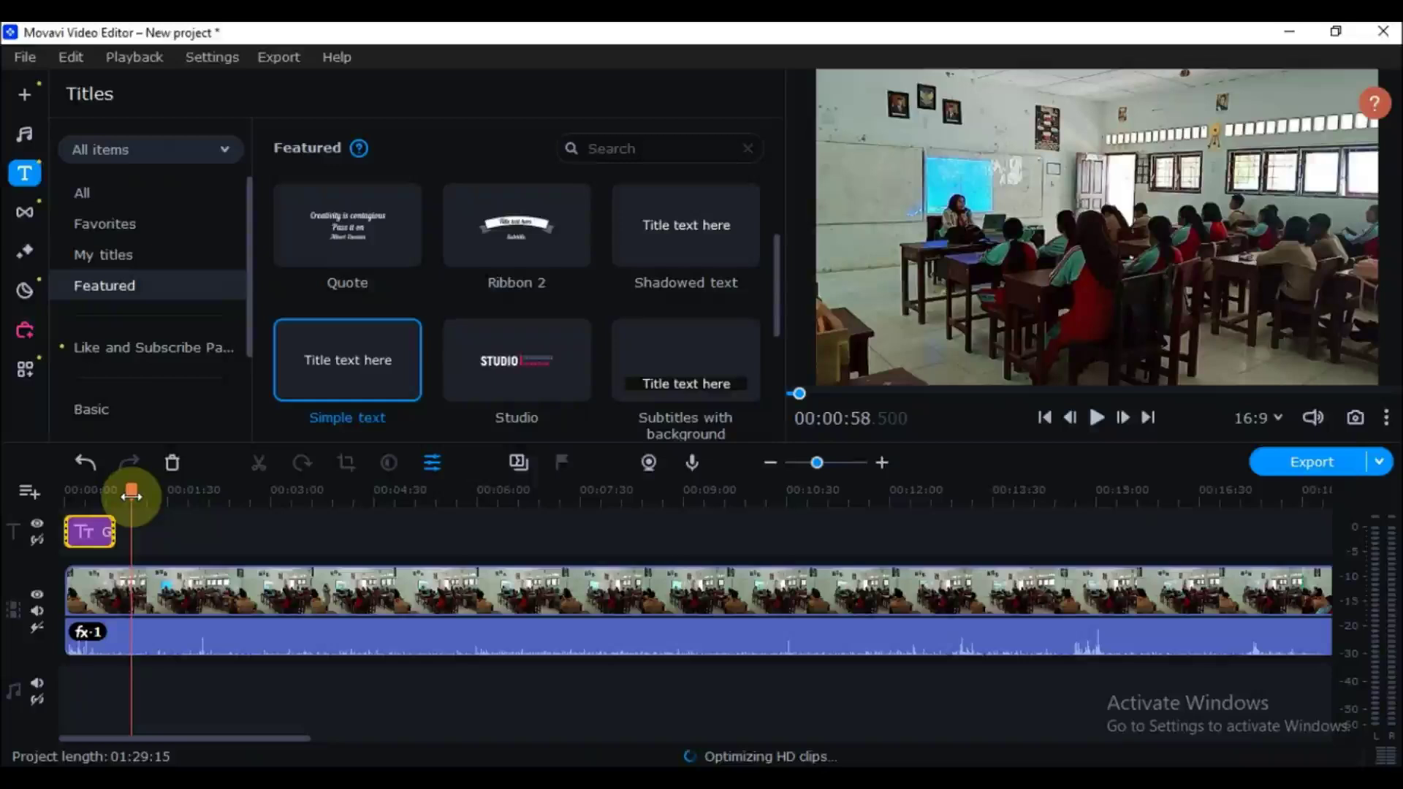
click(24, 133)
click(24, 94)
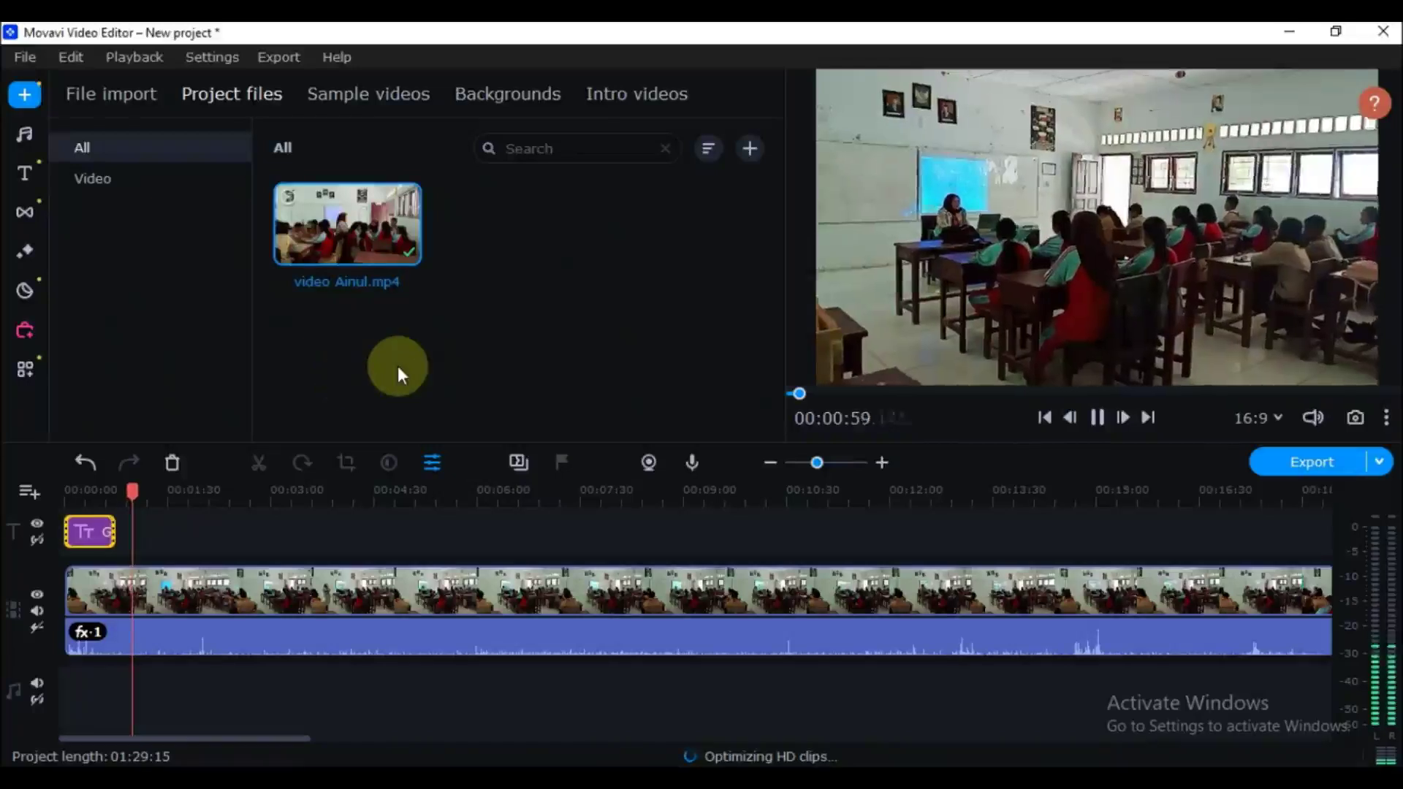
key(space)
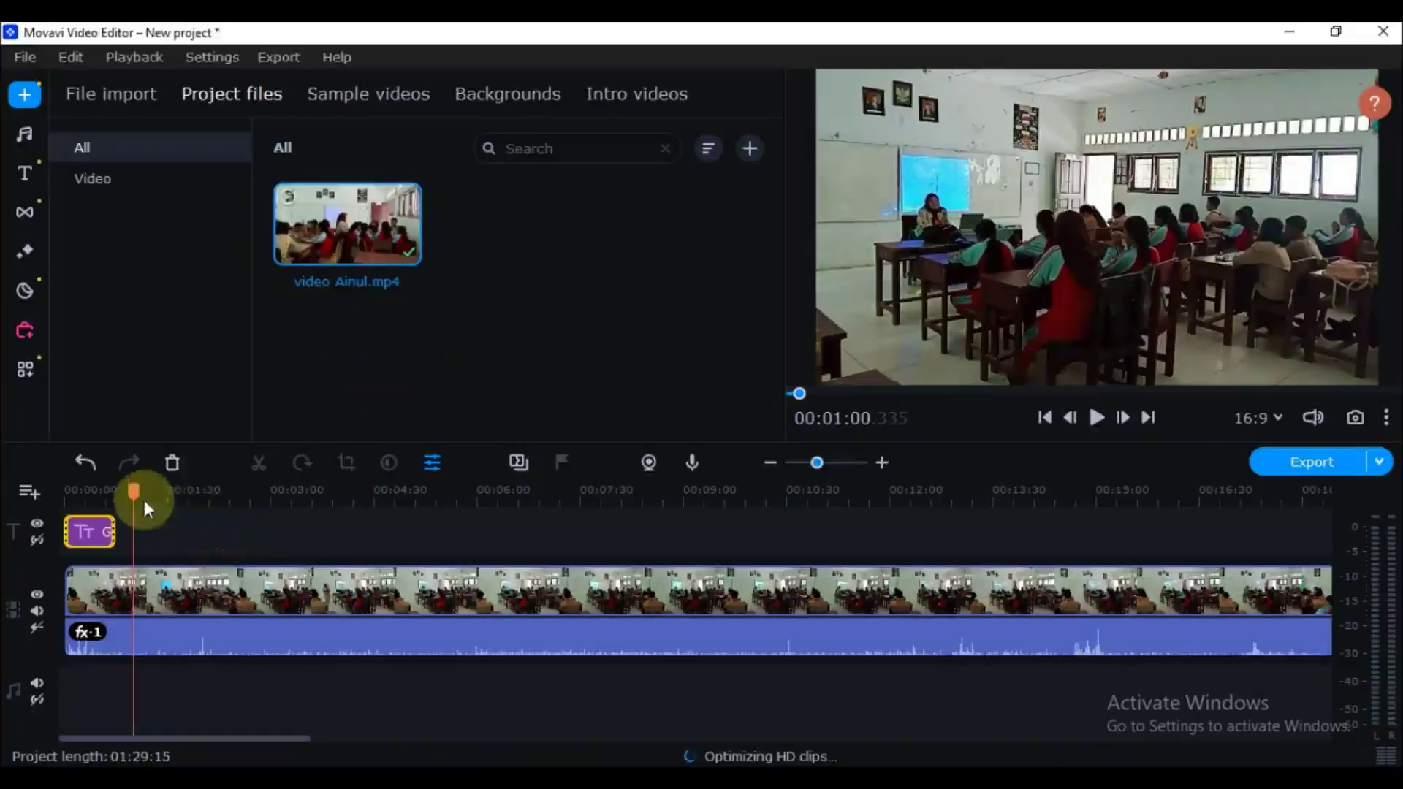
drag(147, 503, 121, 499)
key(space)
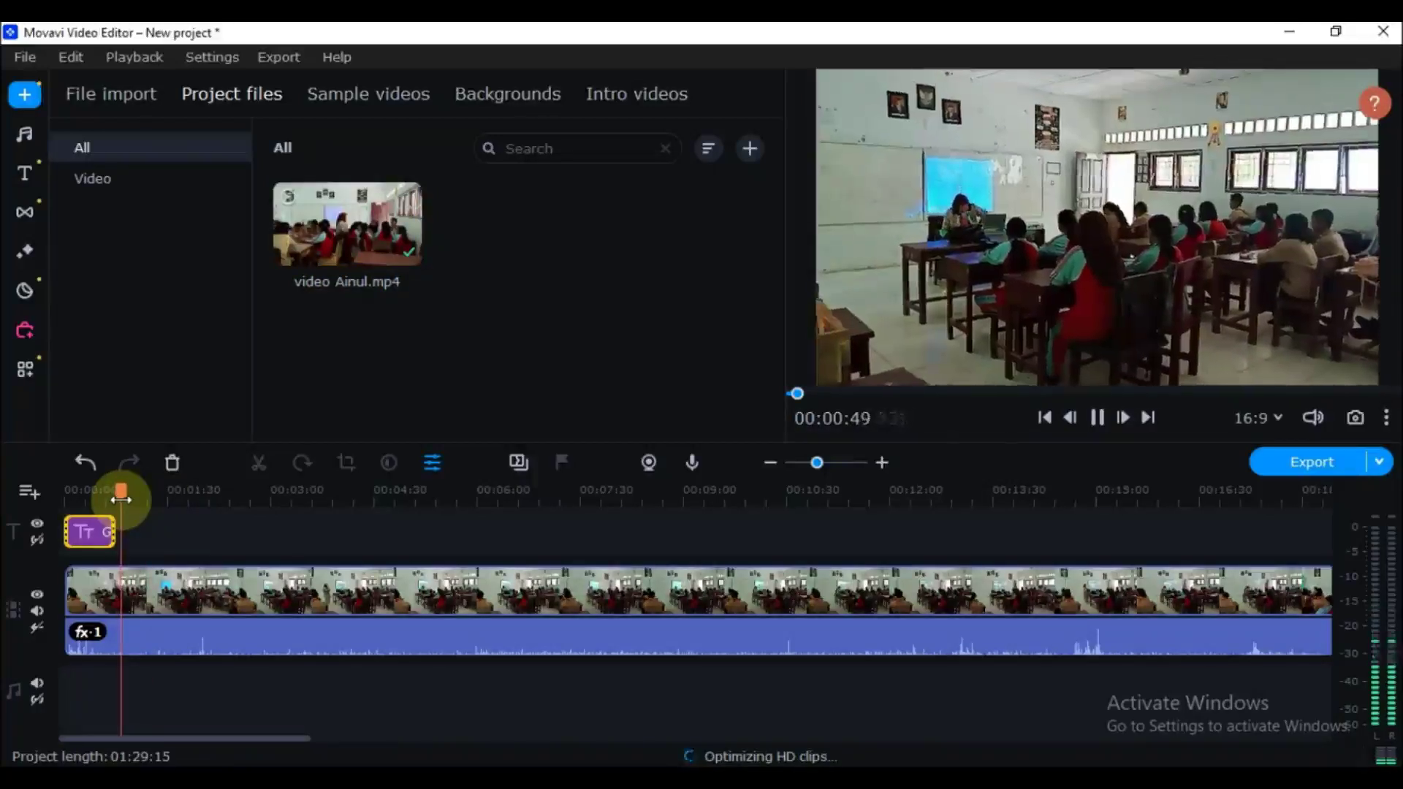
key(space)
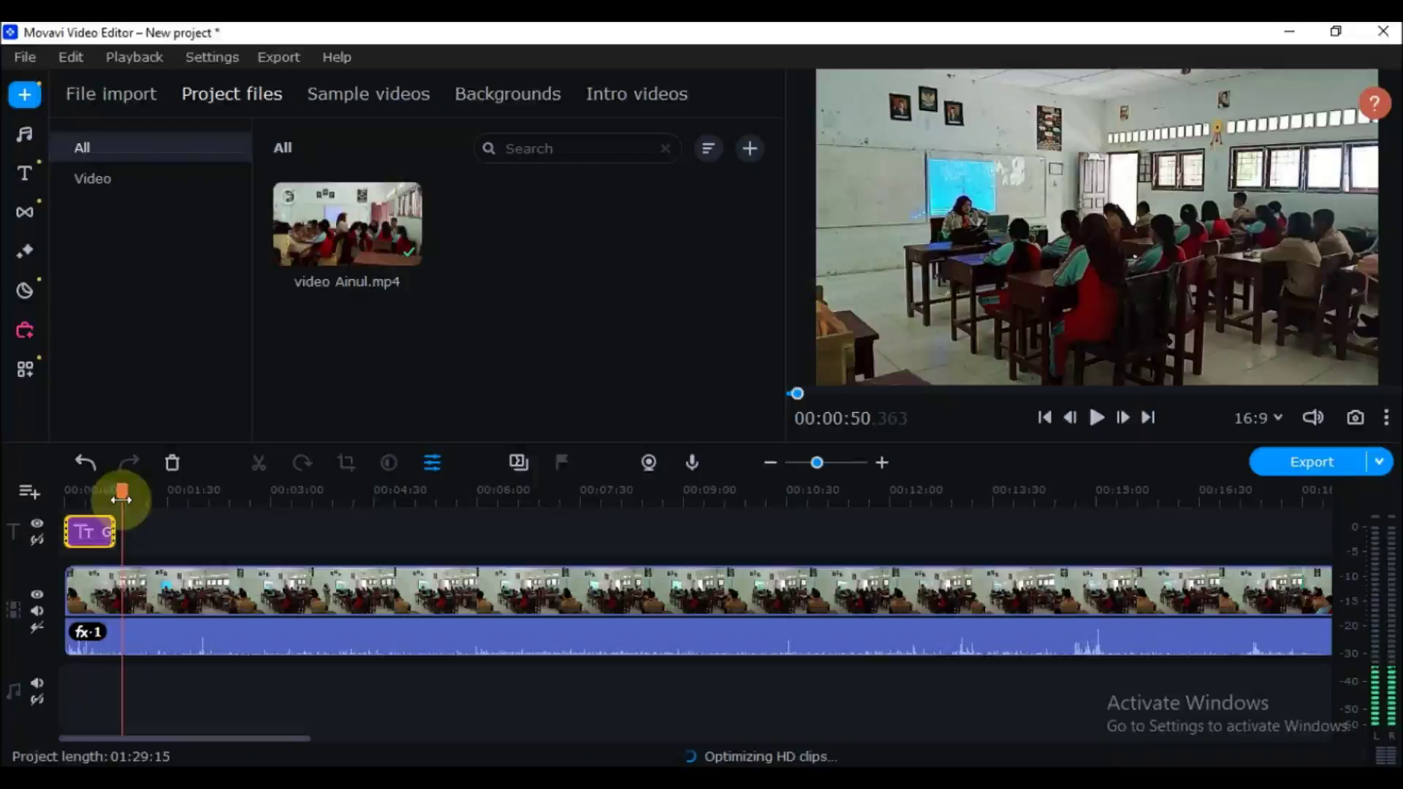
right_click(120, 585)
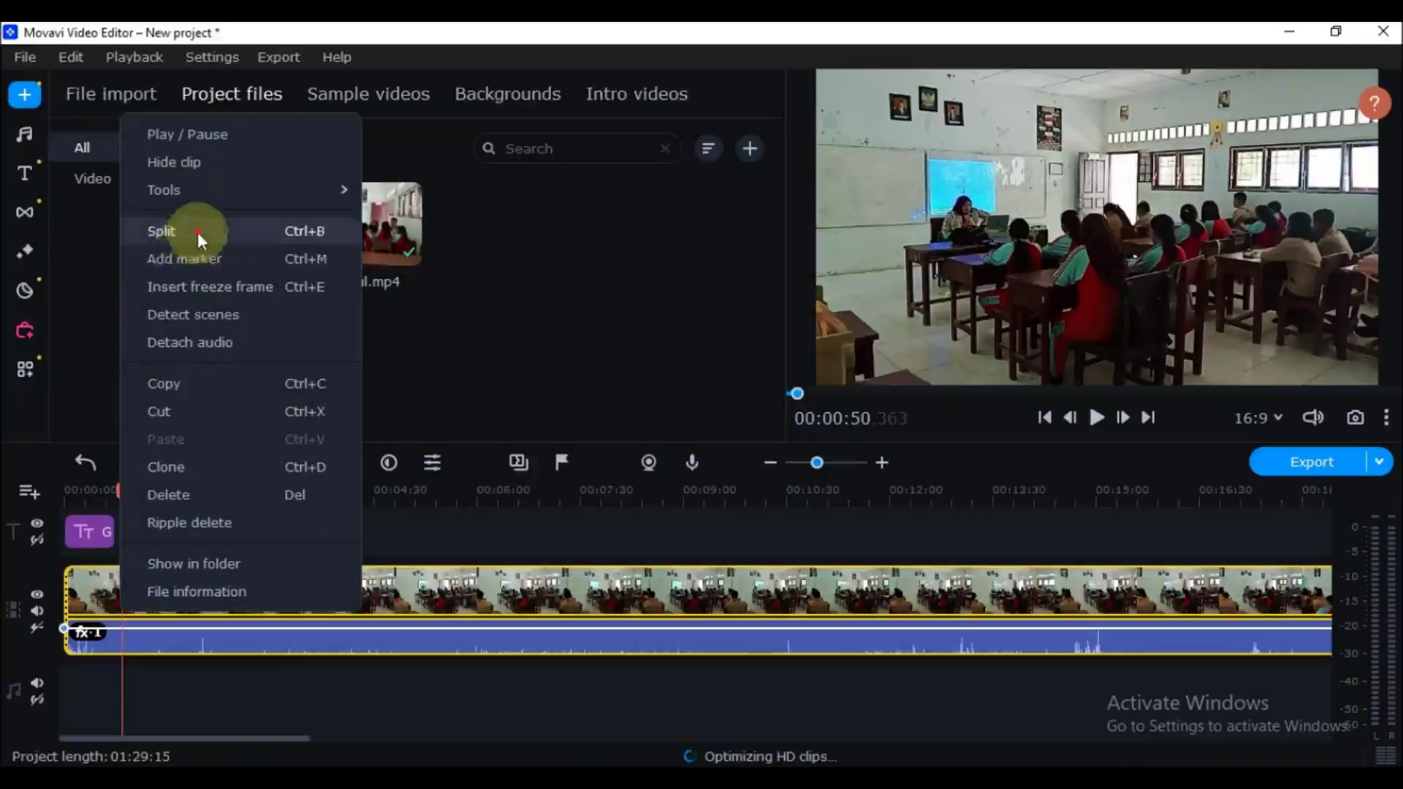
click(197, 231)
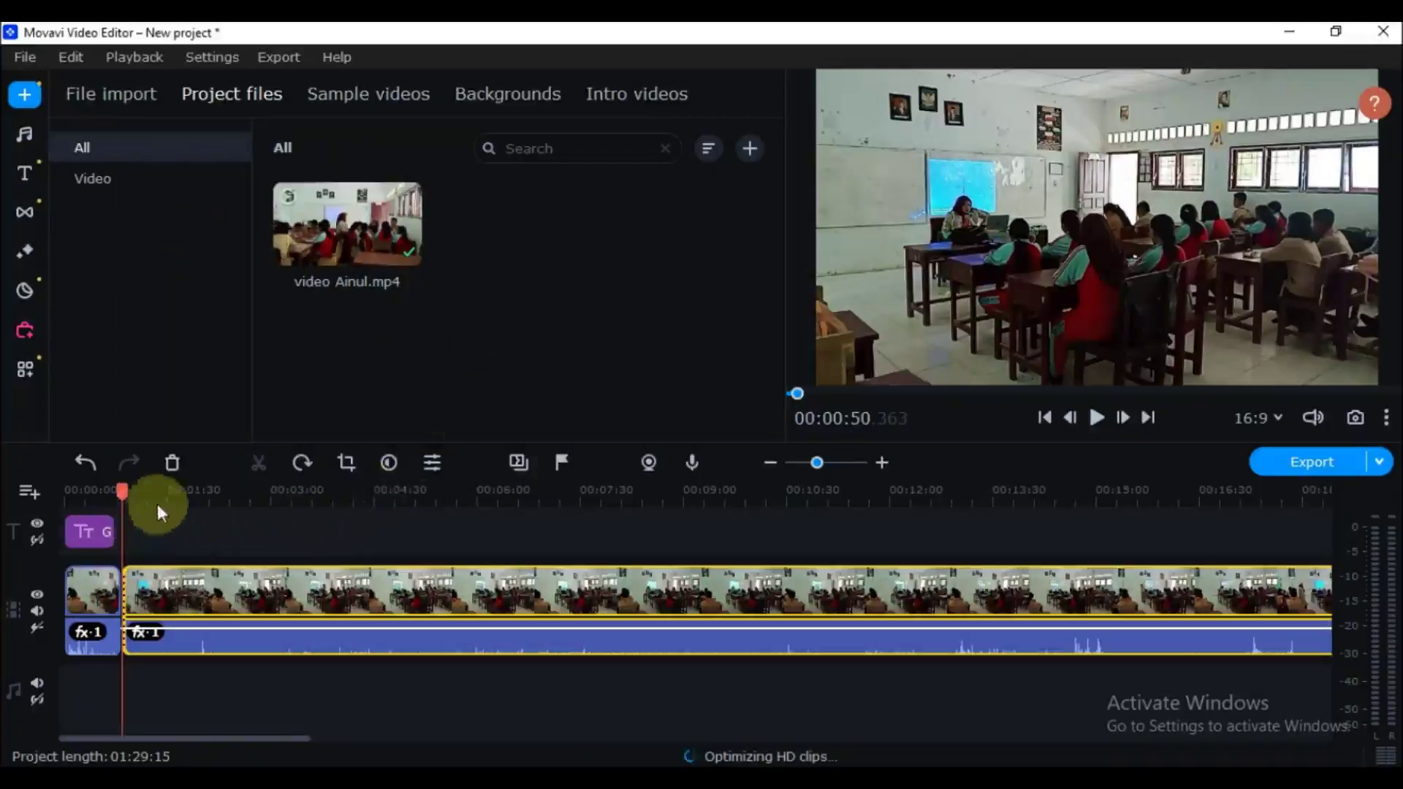
Preview the video from about 00:01:38 and split the remaining clip at 00:01:40.
drag(150, 487, 176, 489)
key(space)
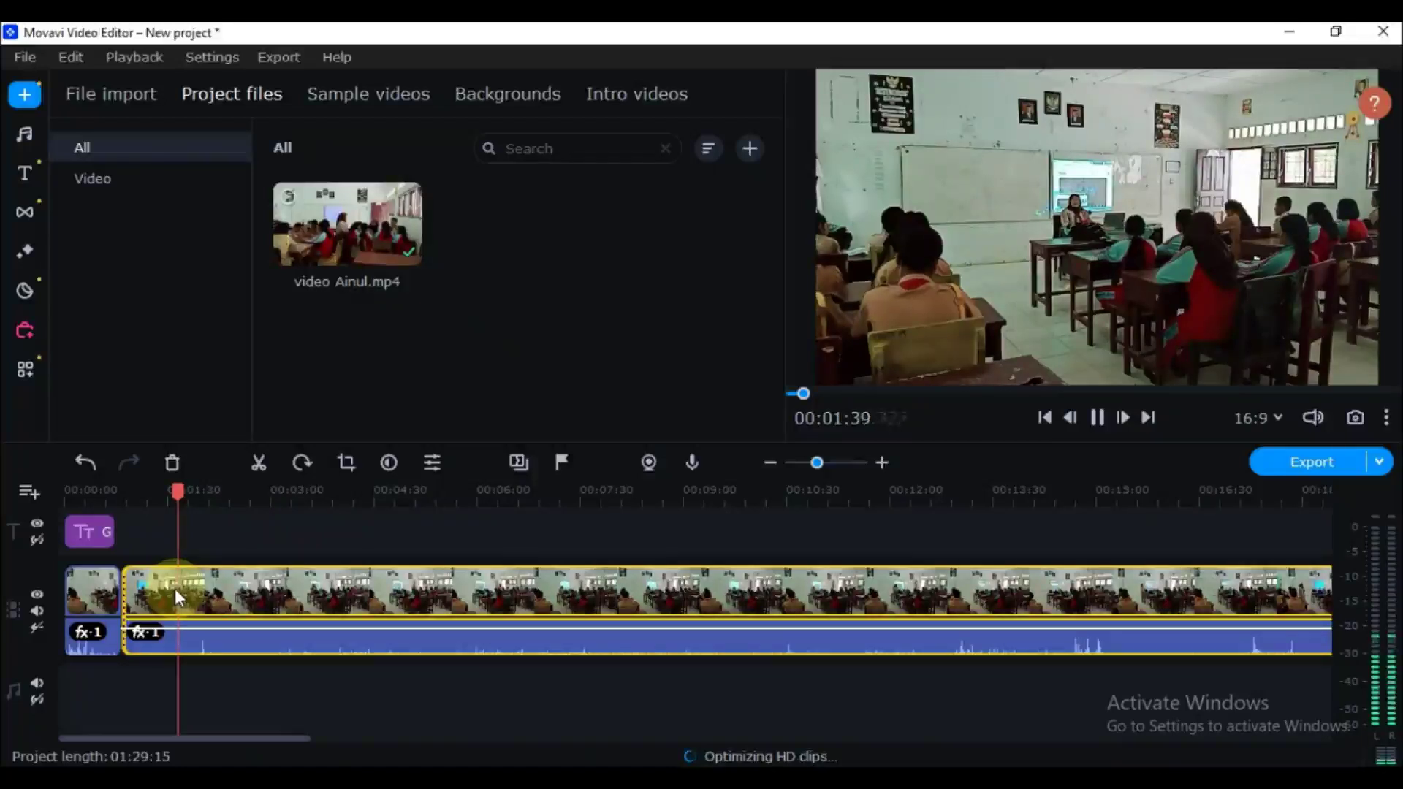
key(space)
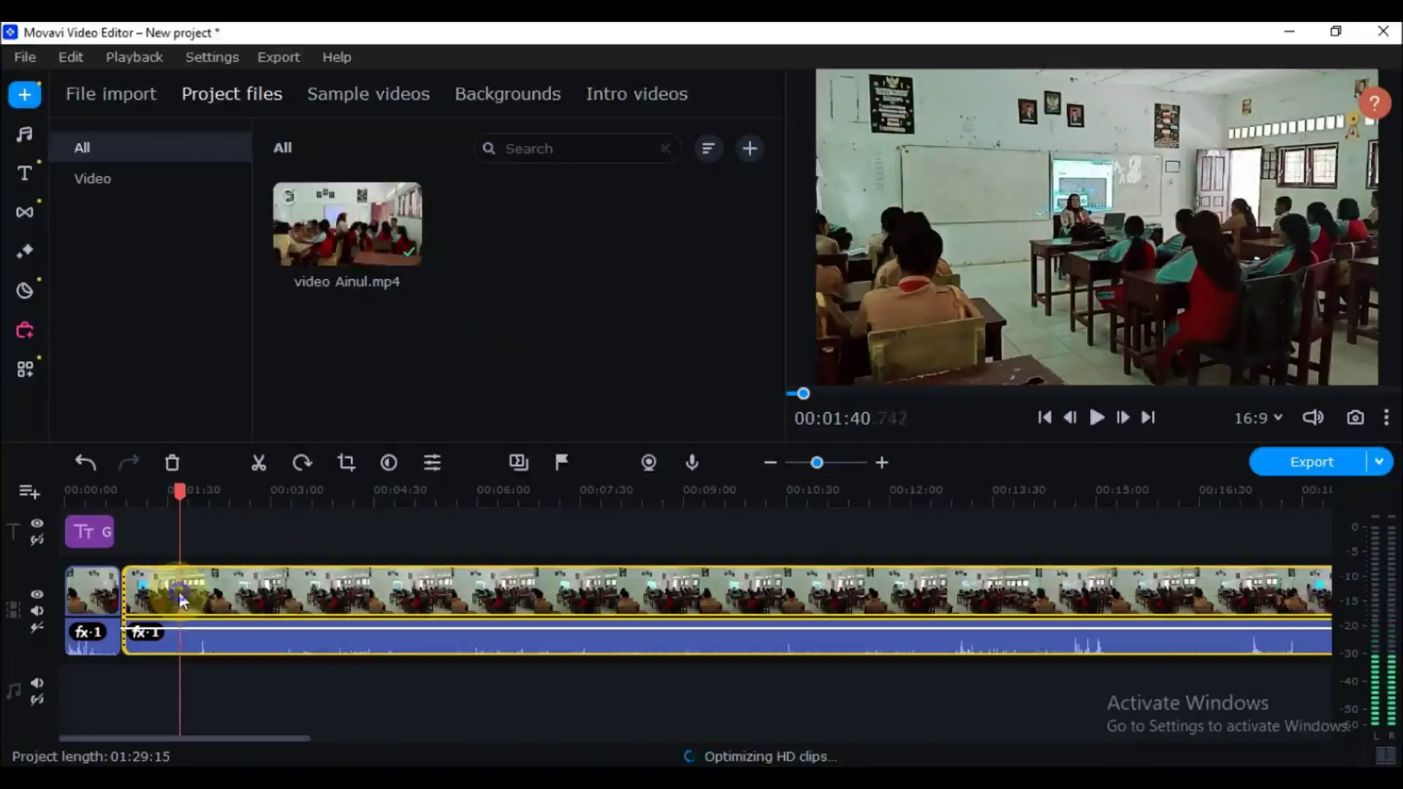
right_click(178, 592)
click(256, 216)
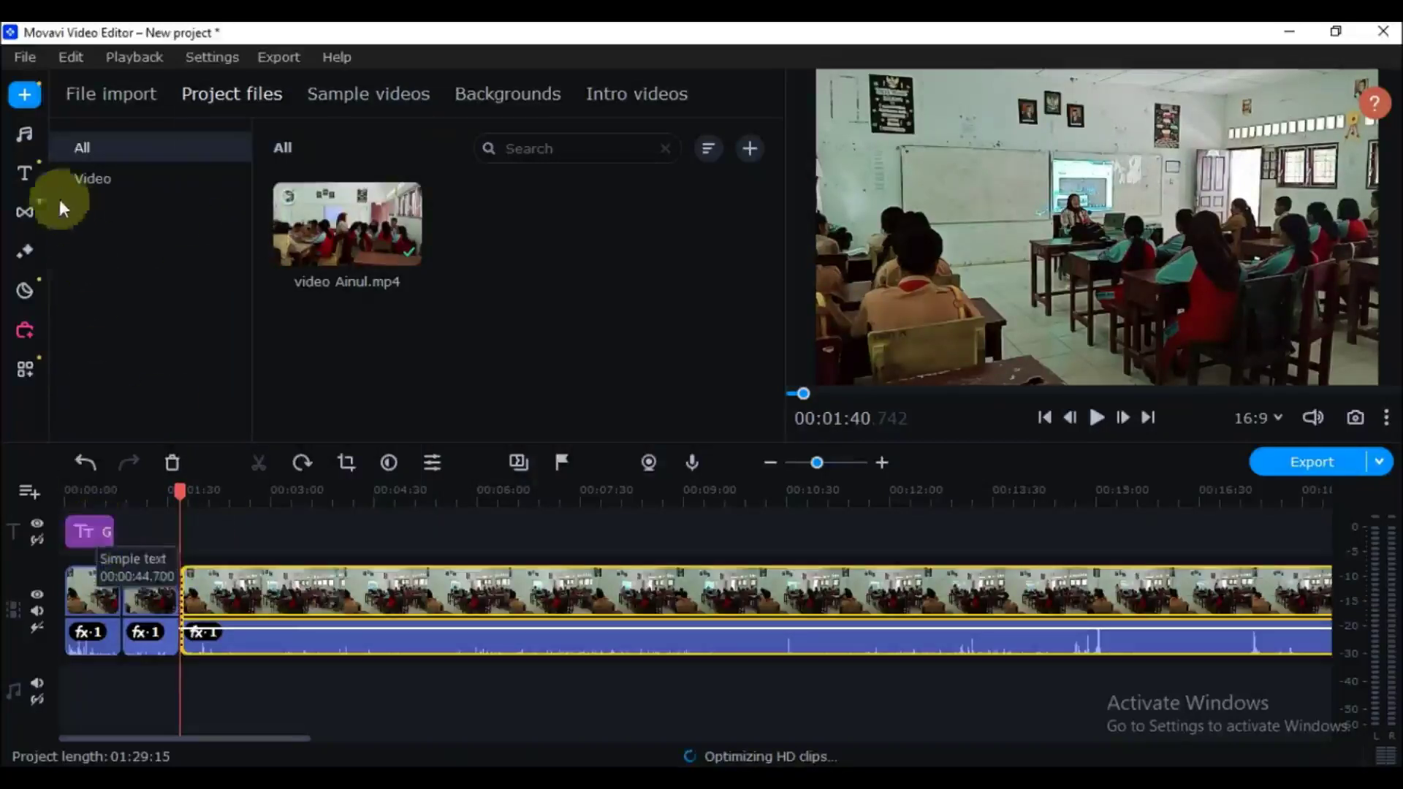
Add a Simple text title above the second video segment and stretch it from about 00:01:00 to 00:01:22.
click(24, 175)
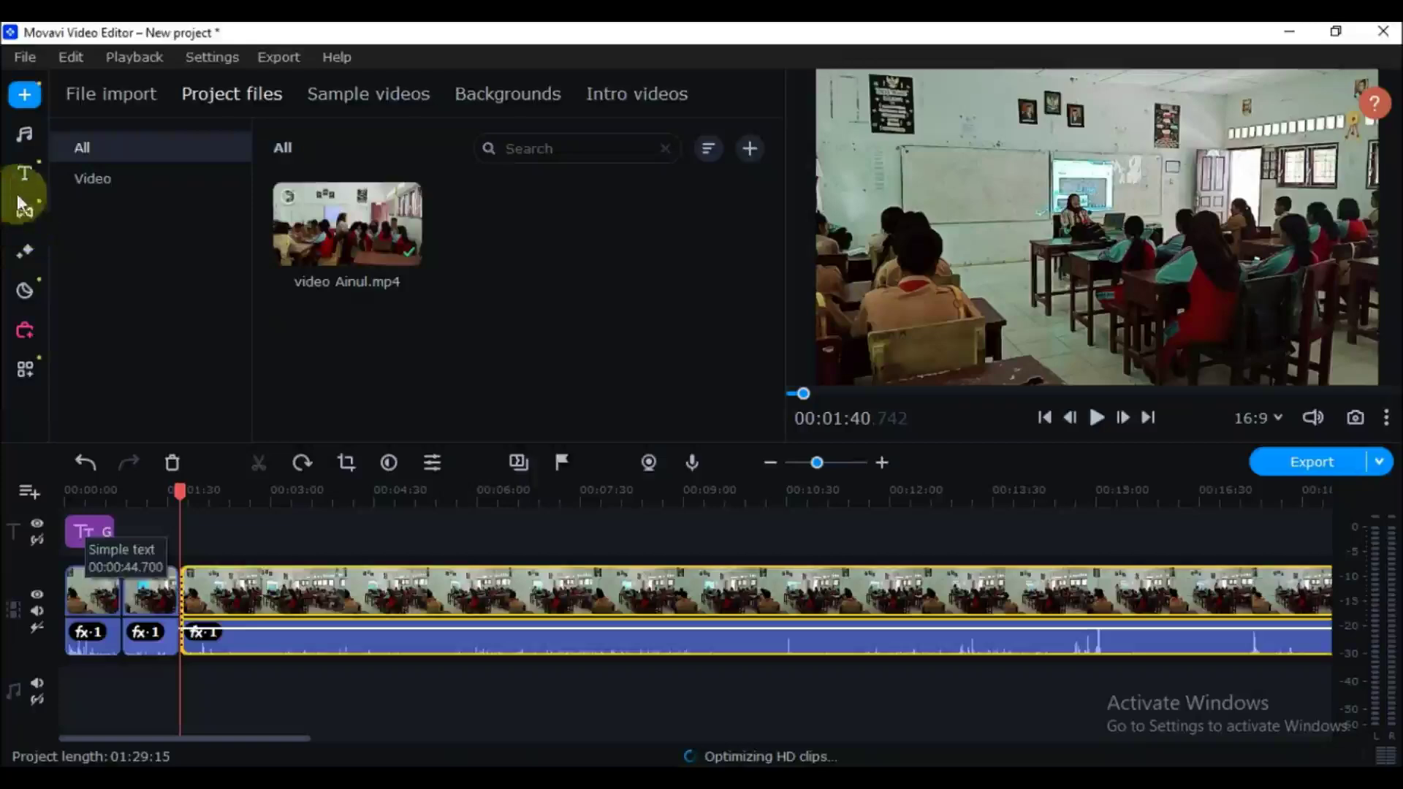
drag(326, 382, 145, 541)
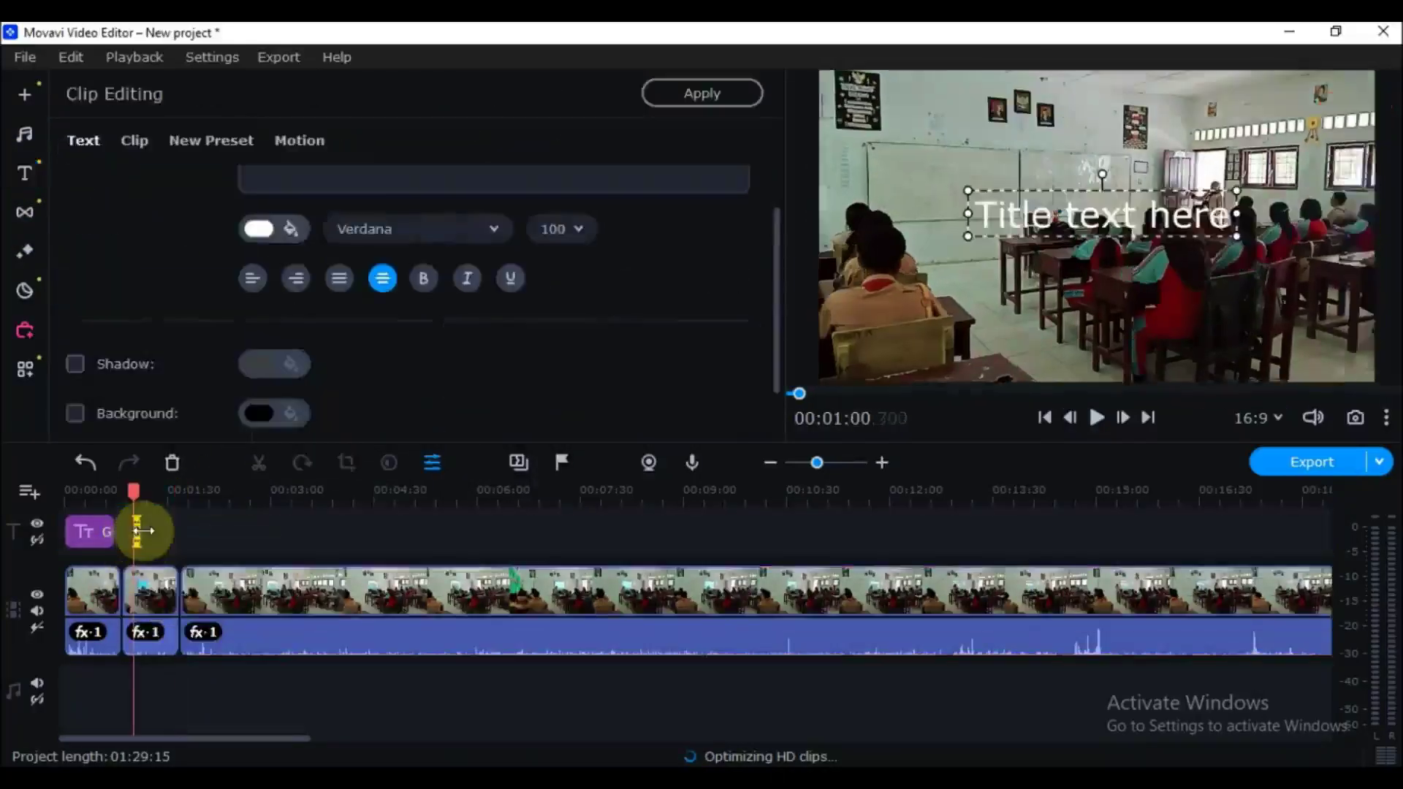
click(132, 532)
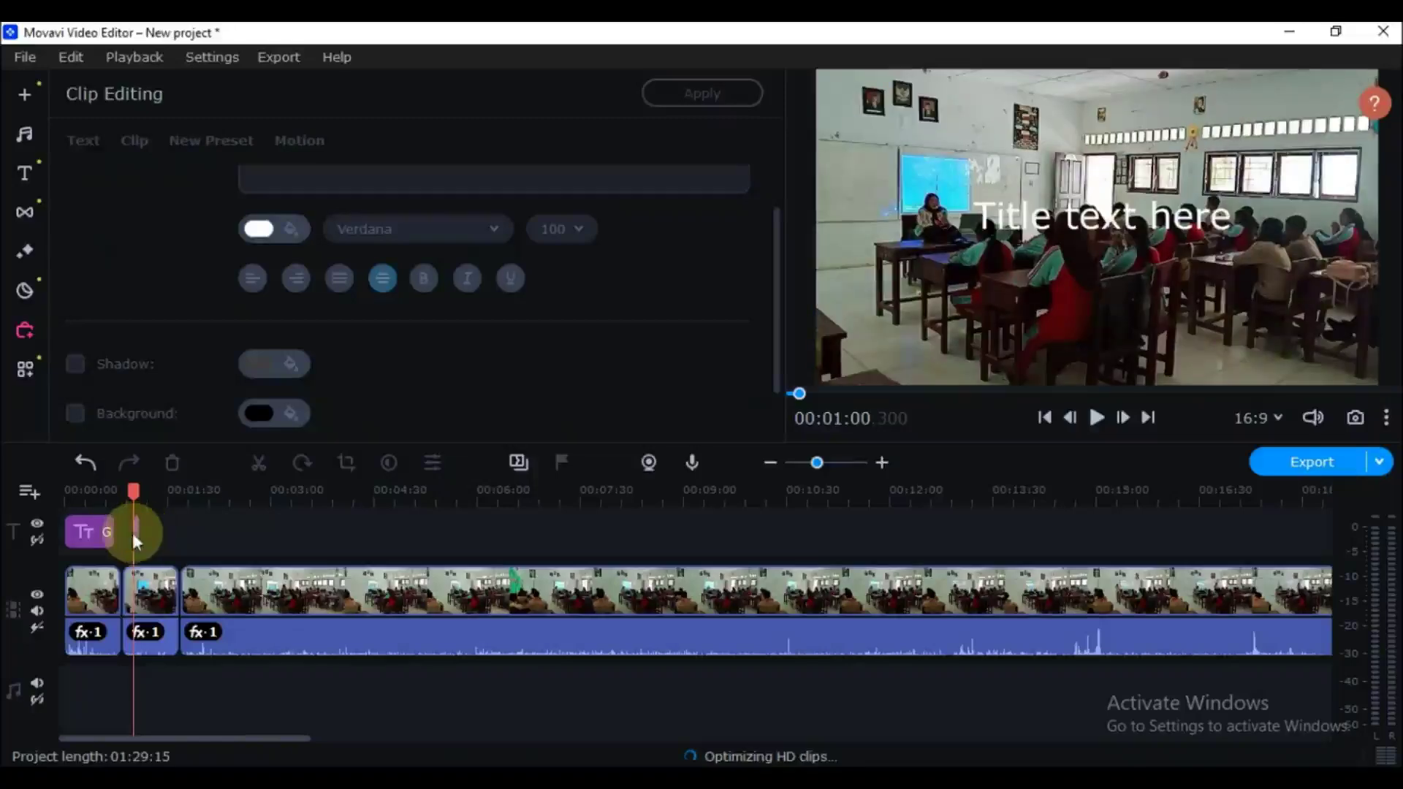
drag(132, 533, 144, 532)
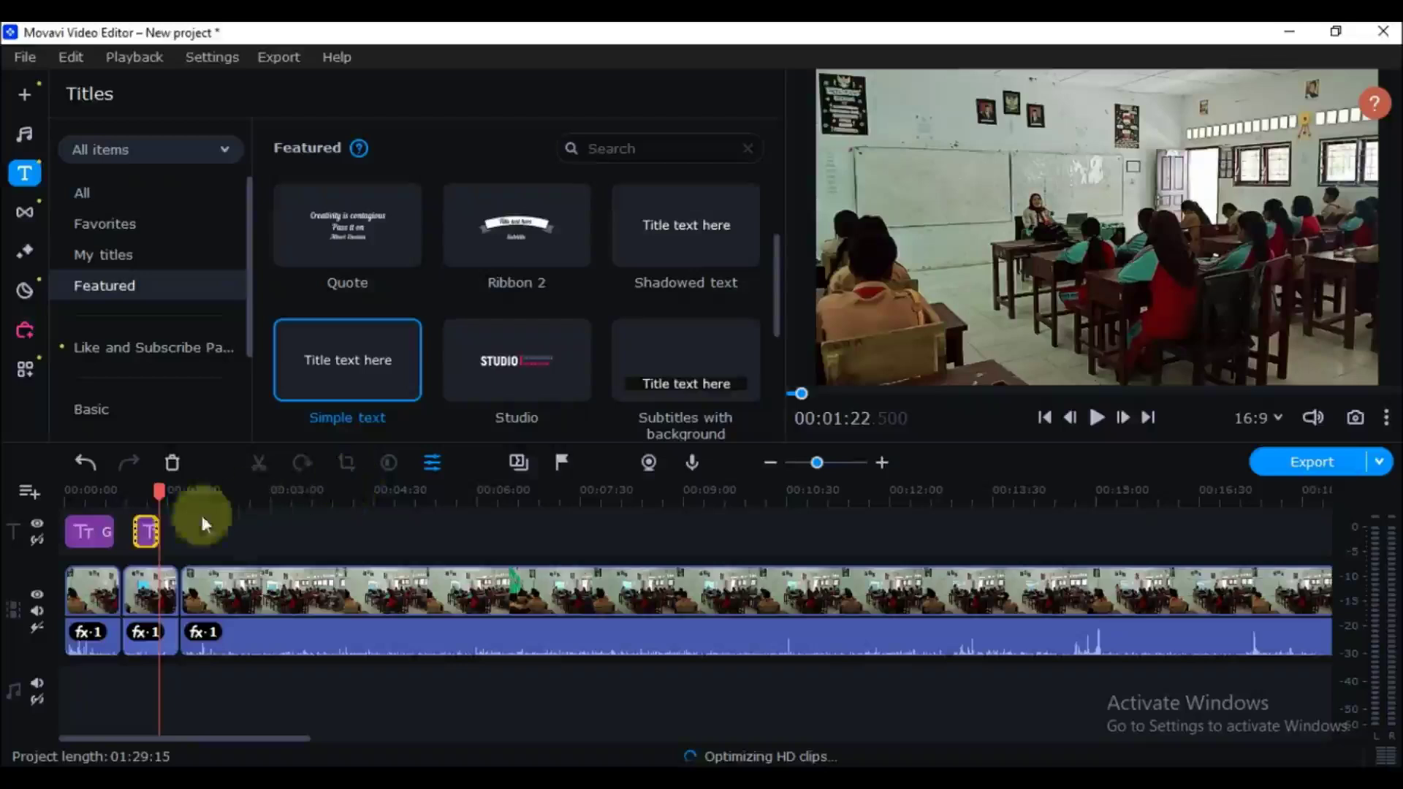
Replace the second title's placeholder text with "Guru Mengaajak siswa berdoa".
double_click(148, 535)
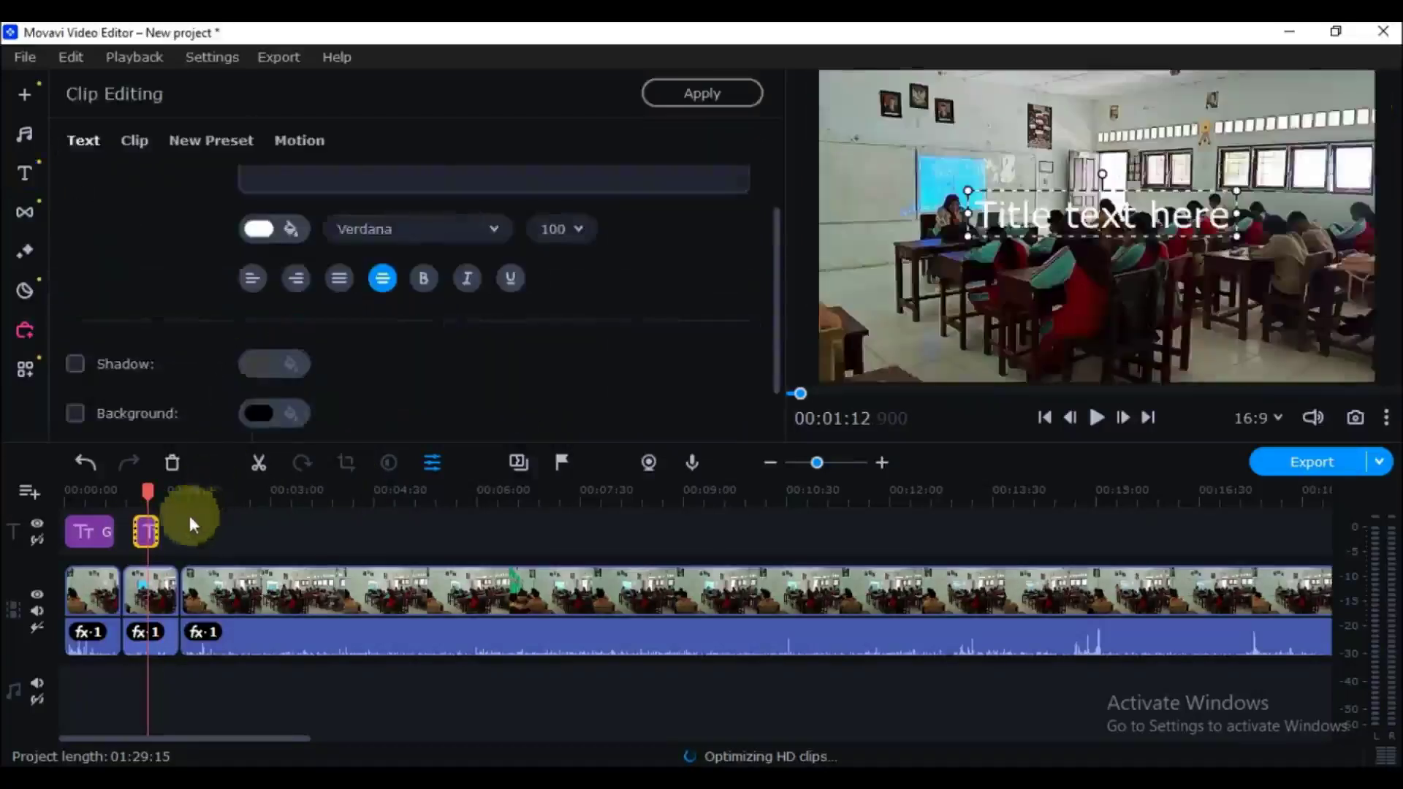
drag(380, 183, 256, 179)
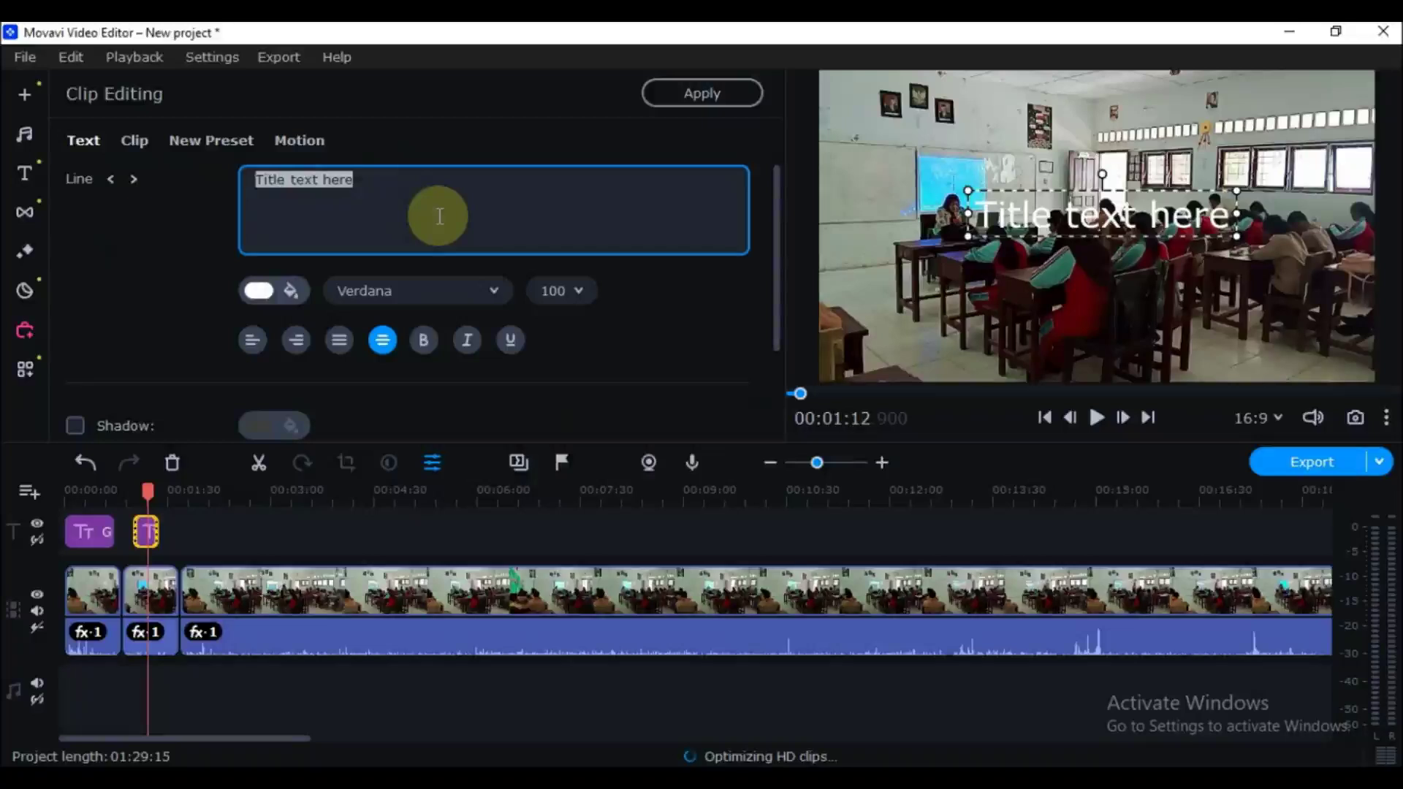
text(G)
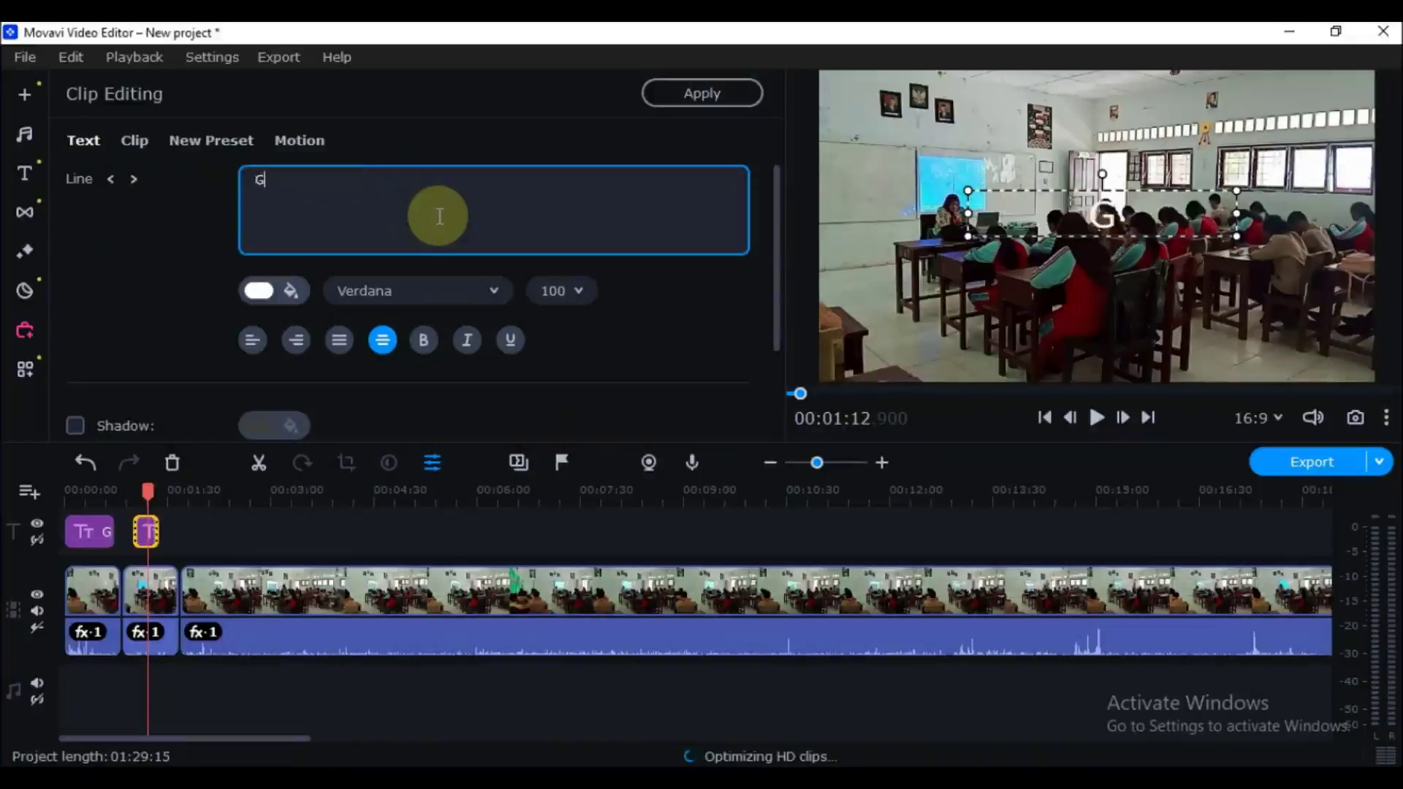
text(uru Mengaajak s)
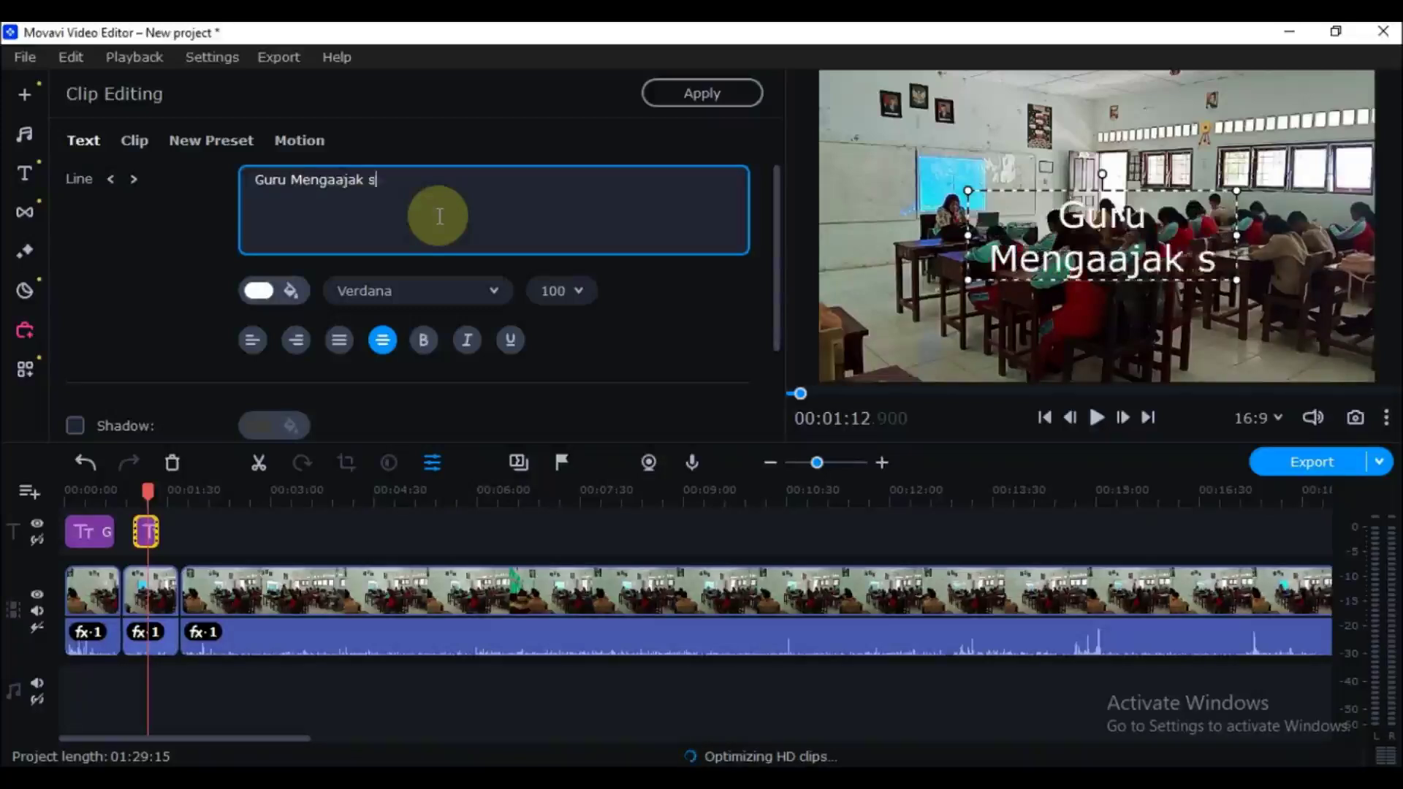
text(iswa berdoa)
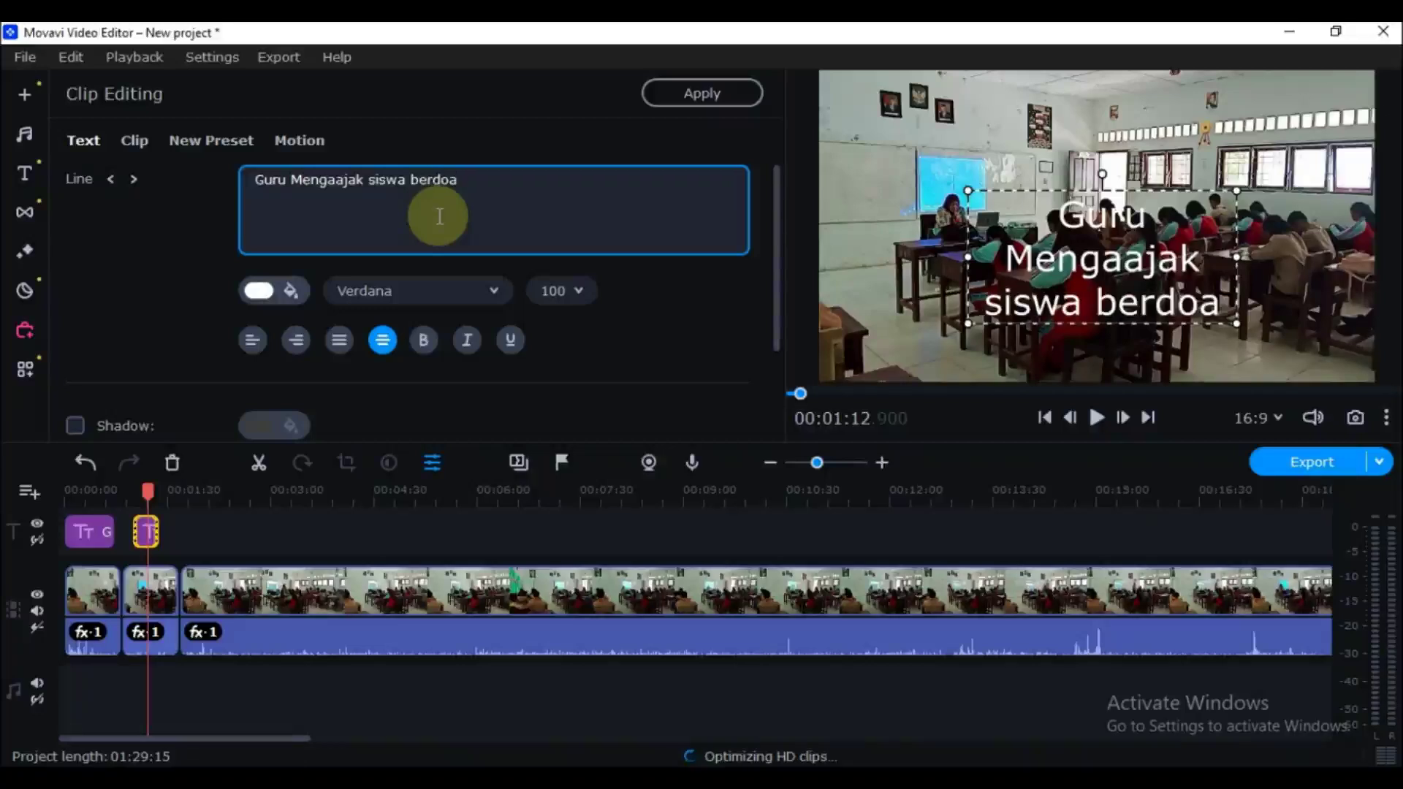
Set the second title's font size to 30 and its text colour to black.
click(529, 290)
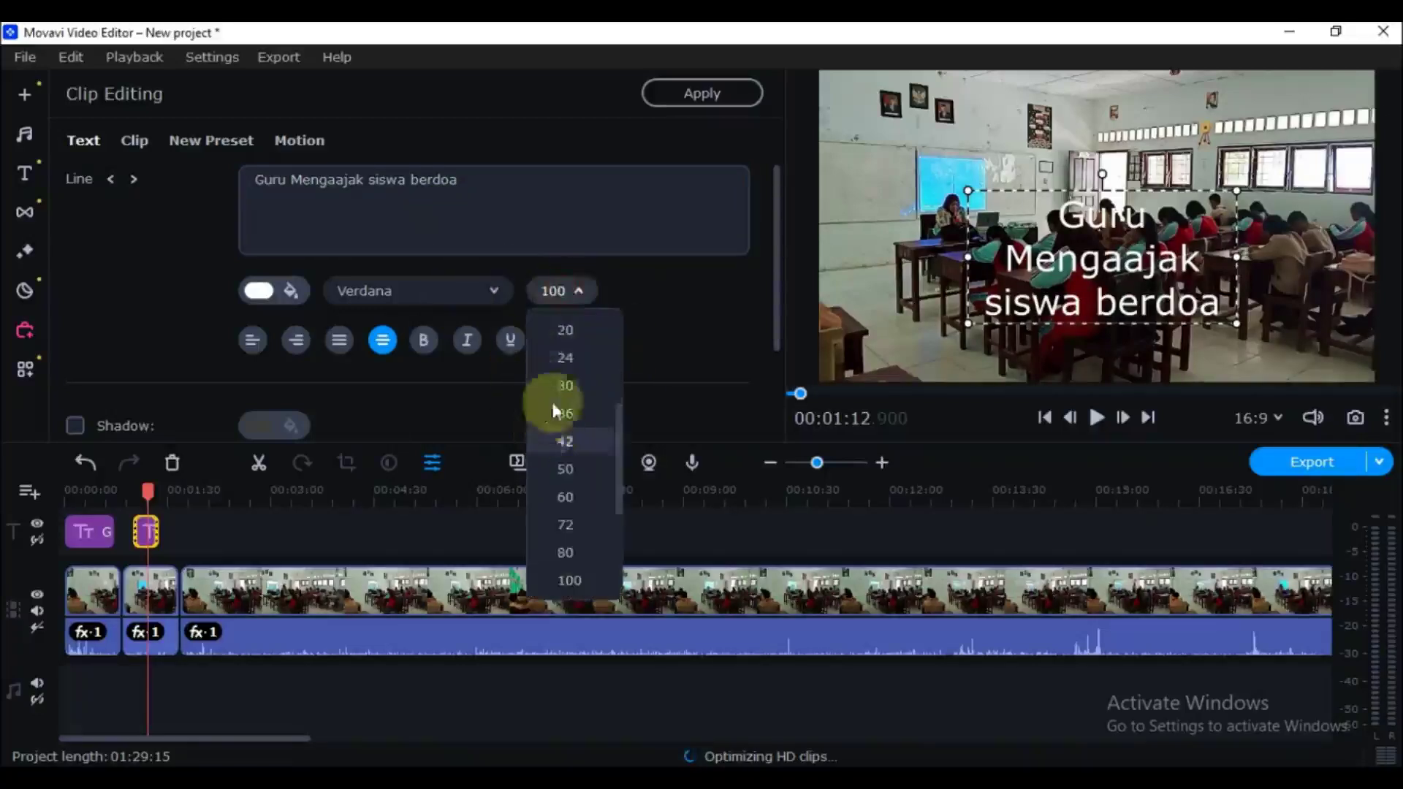
click(569, 385)
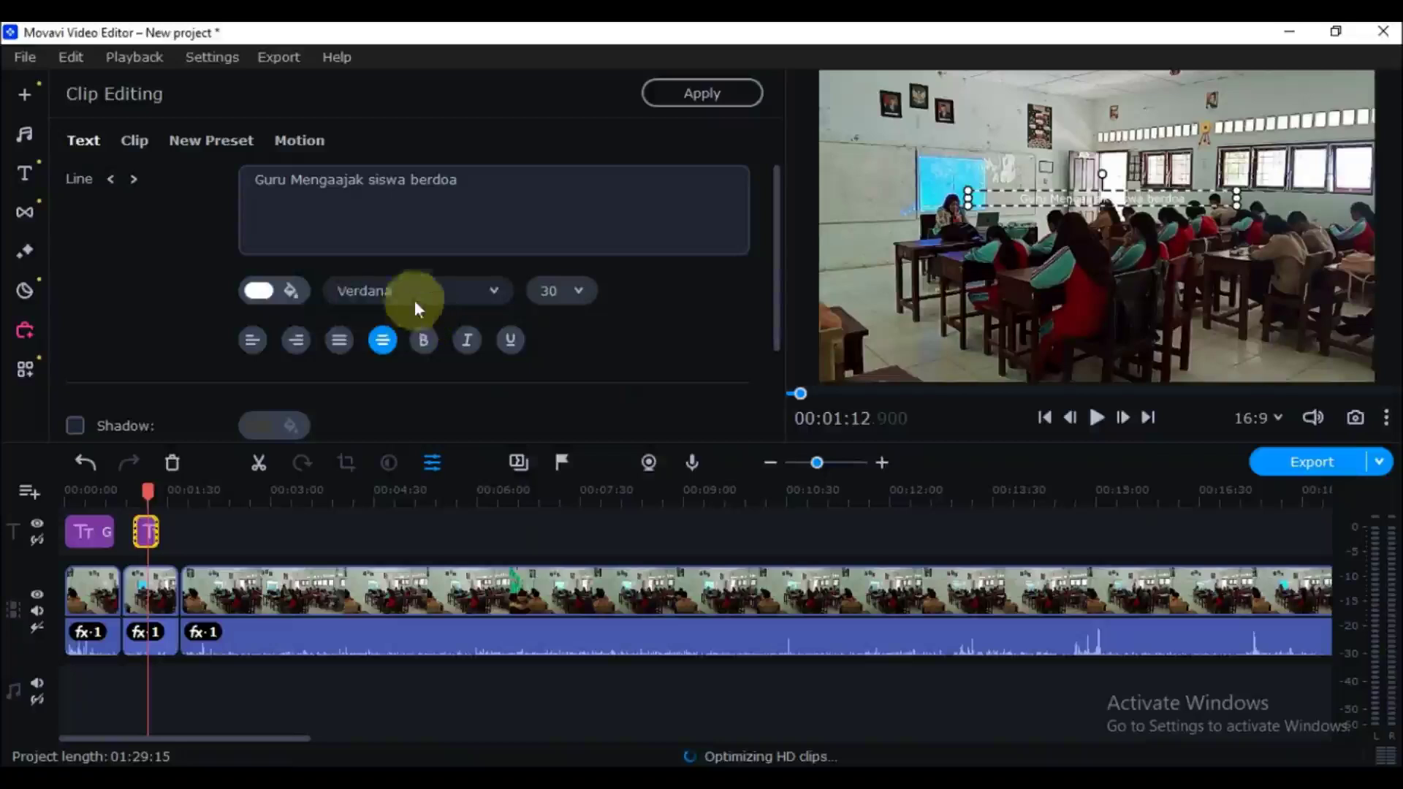
click(289, 295)
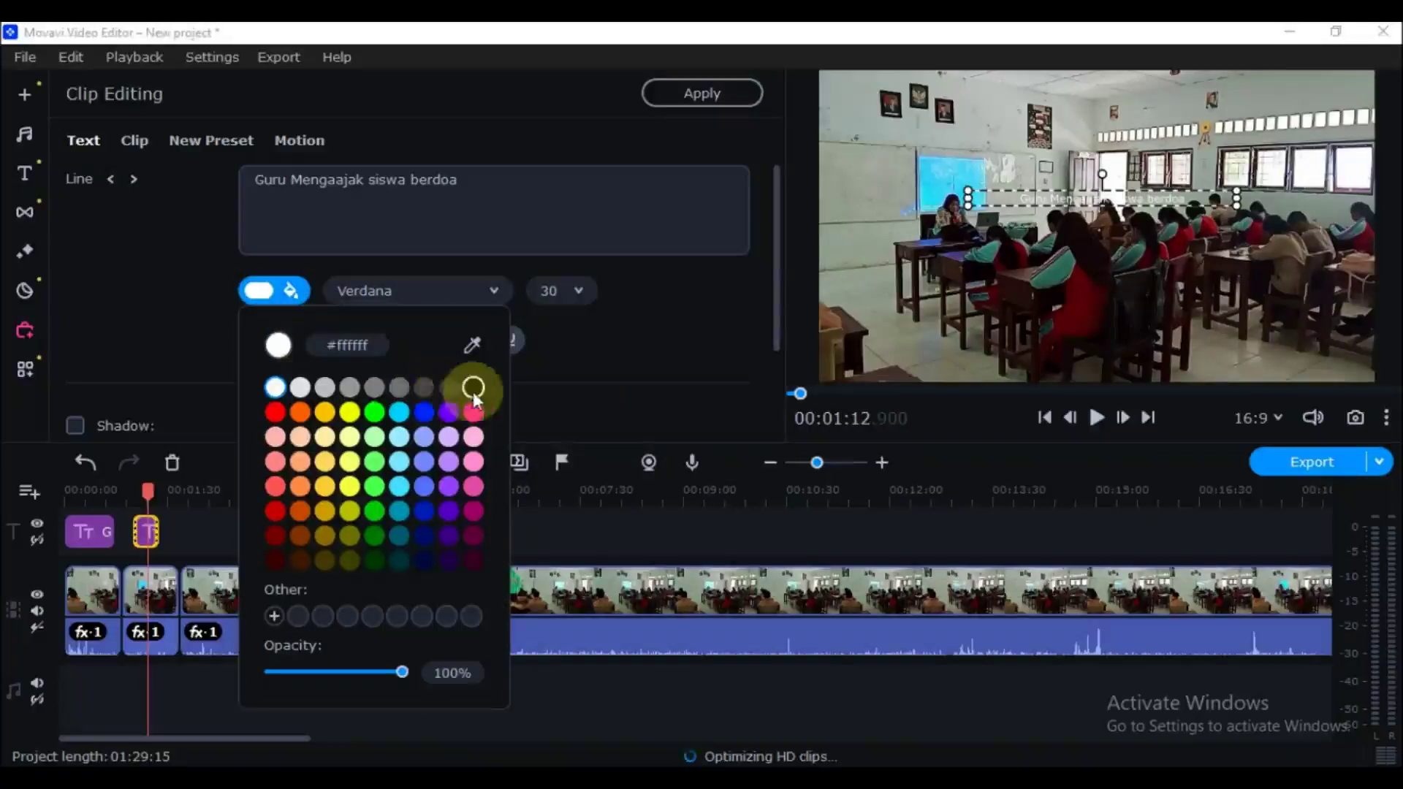
click(474, 387)
Give the second title a yellow background and move it to the frame's lower-right corner.
scroll(322, 379, down, 3)
click(119, 350)
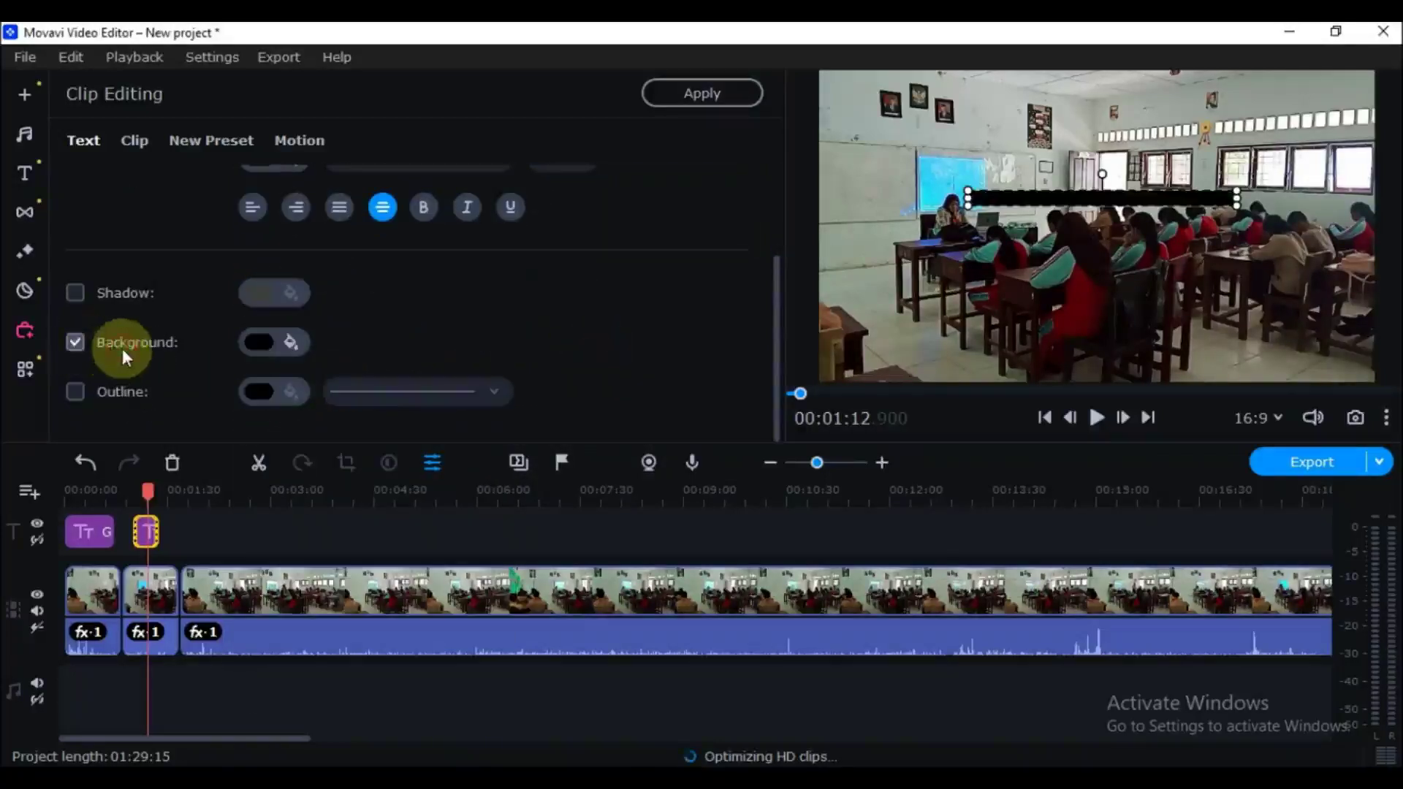
click(286, 343)
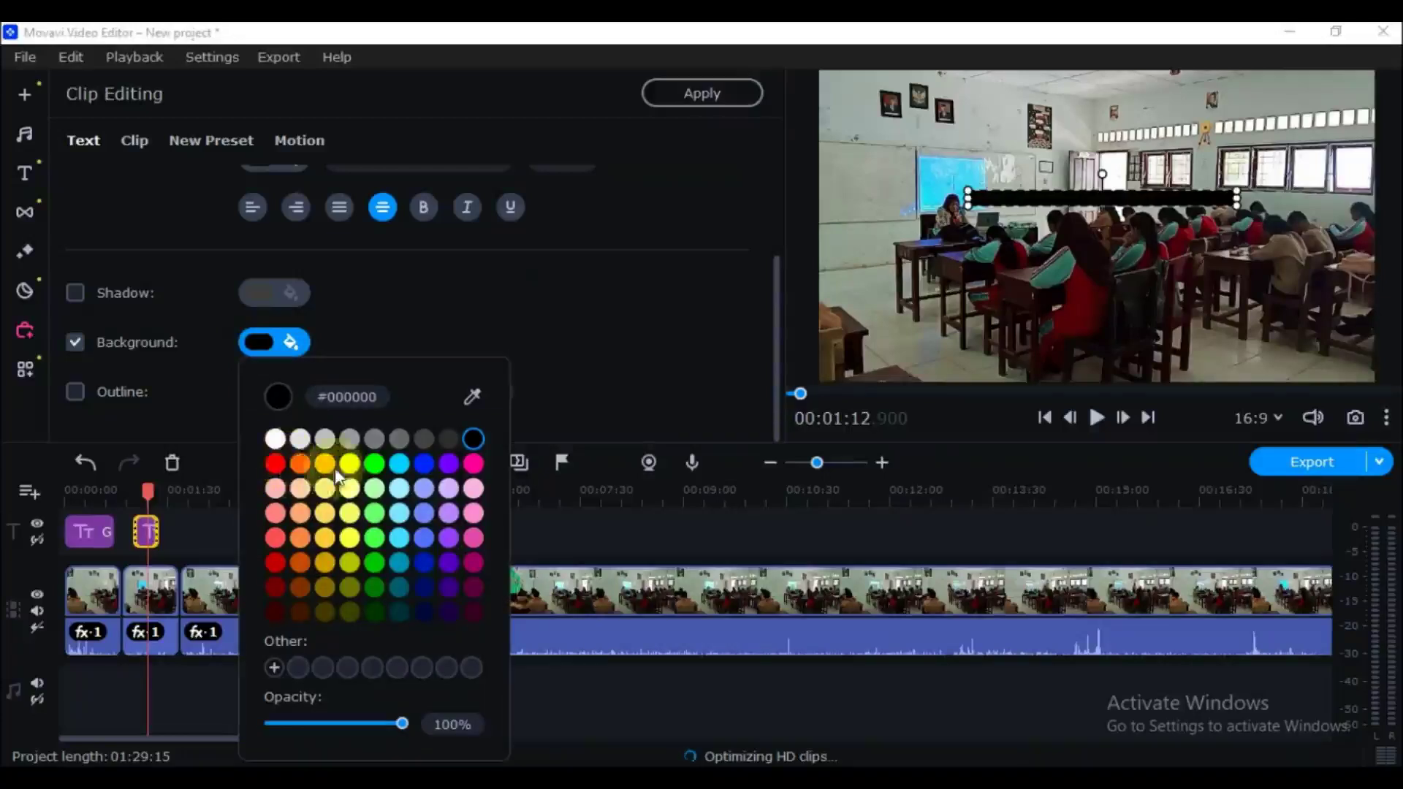
click(350, 463)
click(1169, 334)
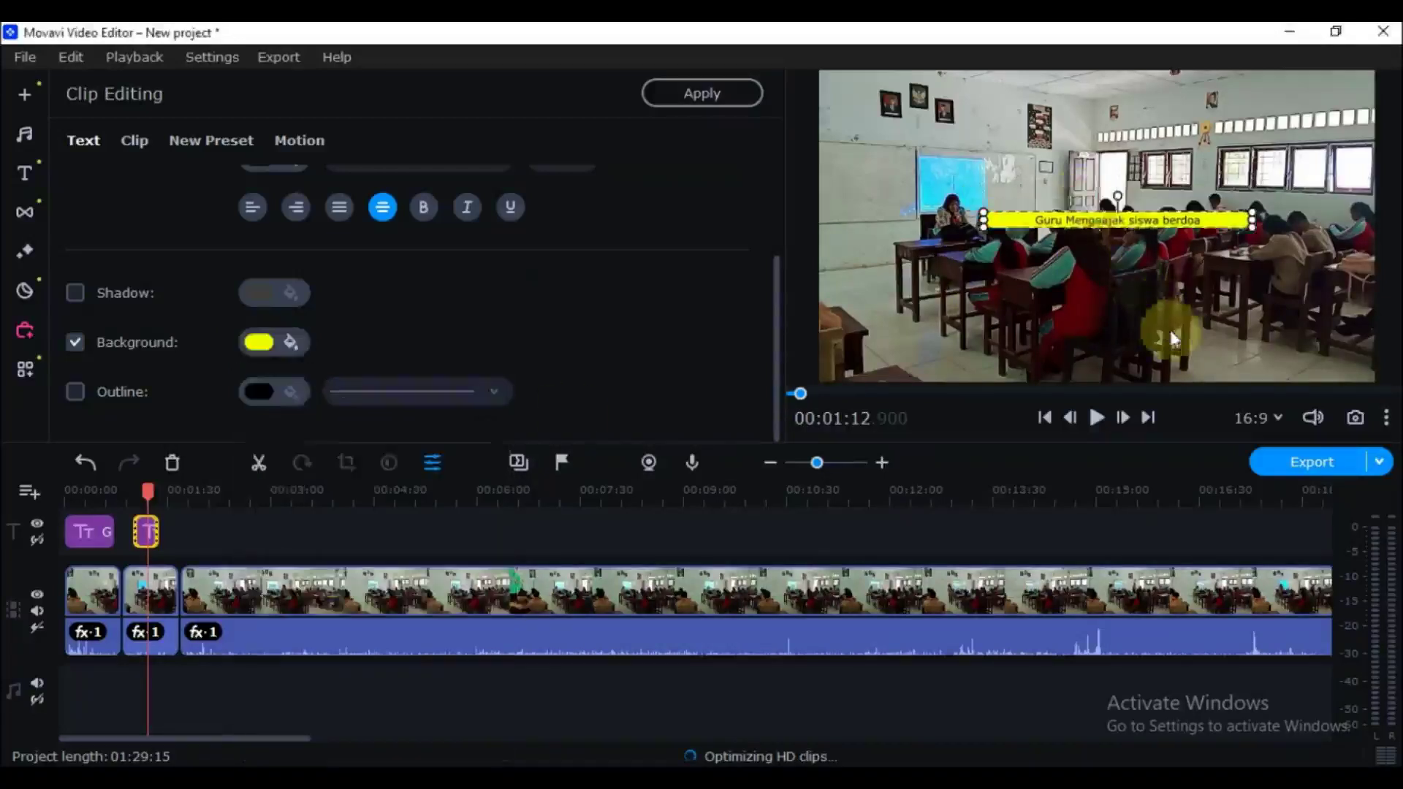
drag(1169, 330, 1202, 363)
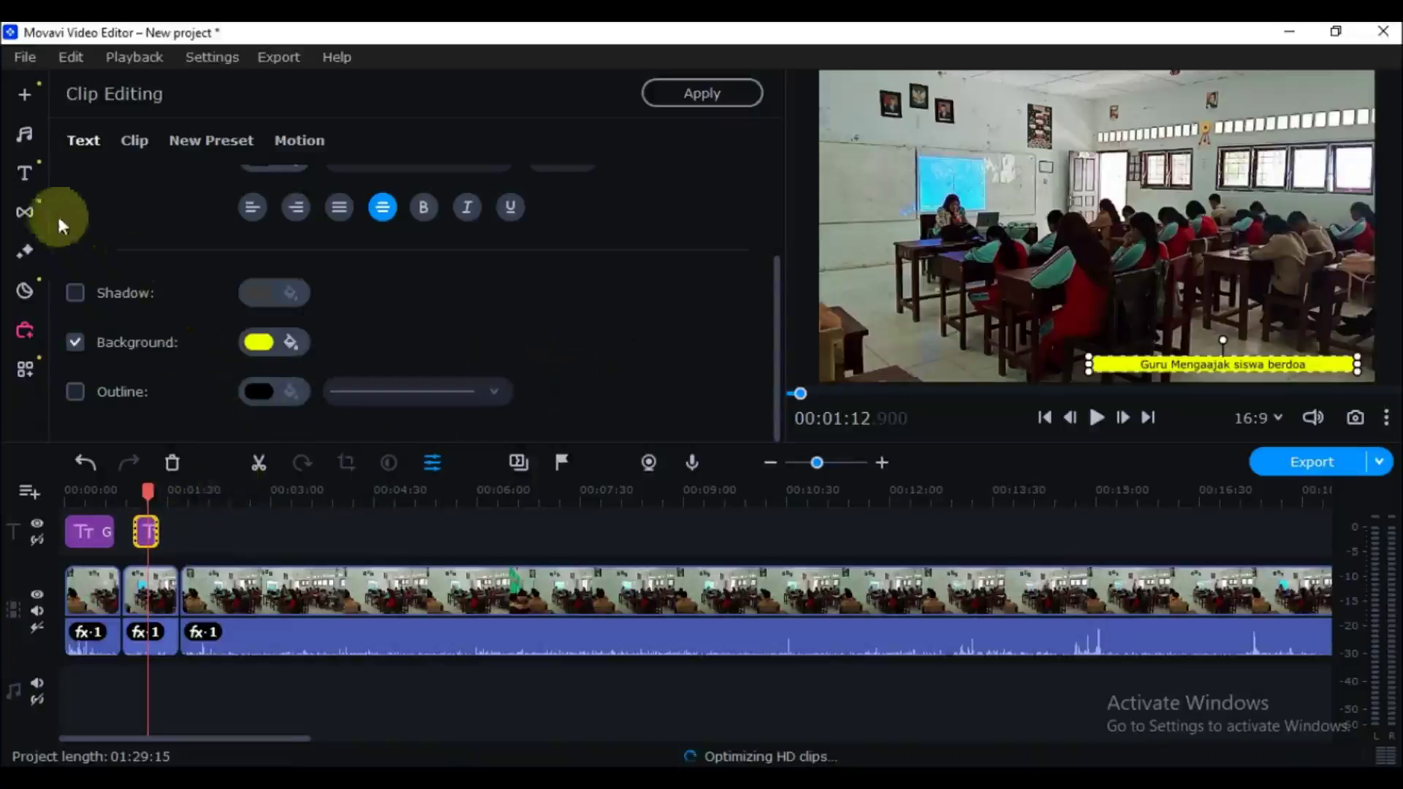
Add a Crossfade transition between the first and second video segments.
click(25, 211)
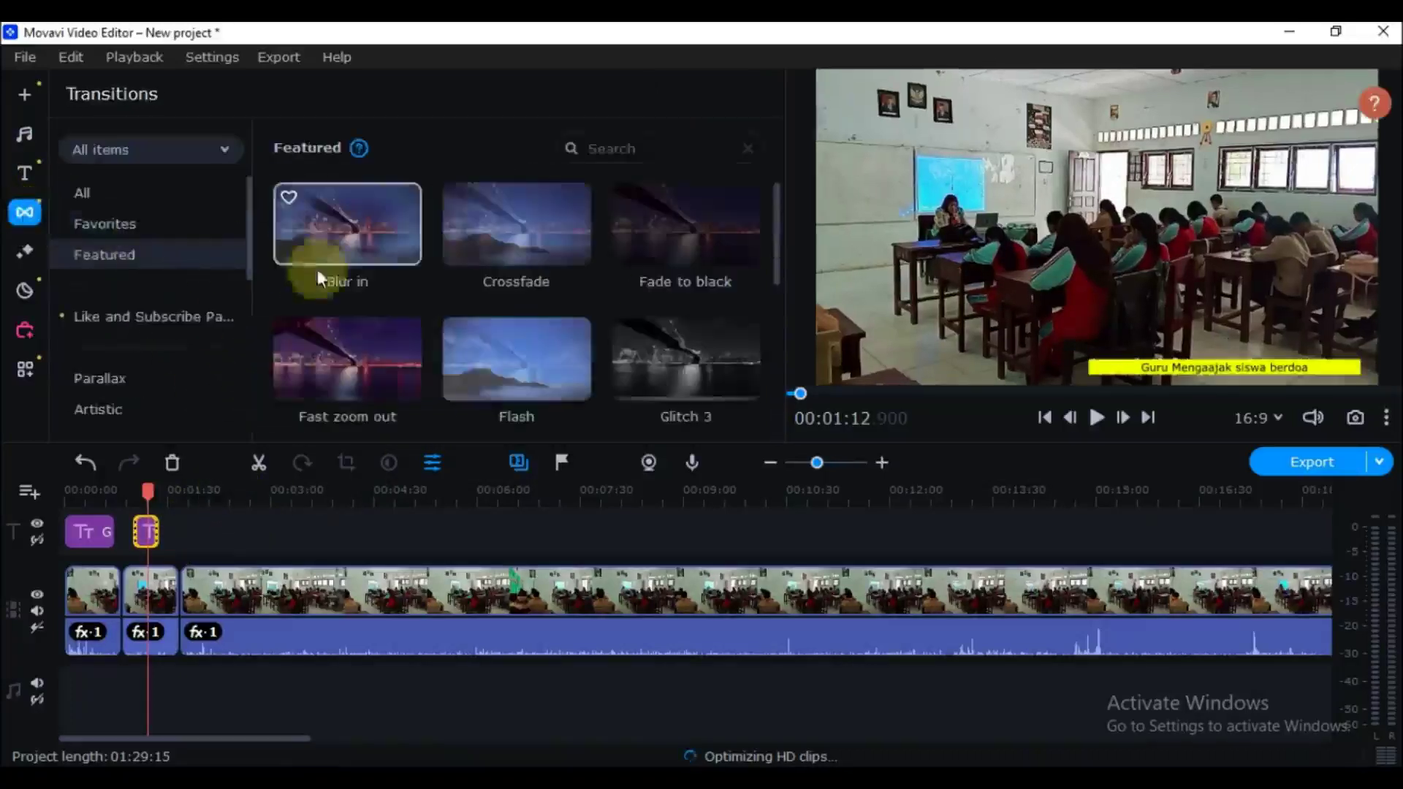
click(107, 595)
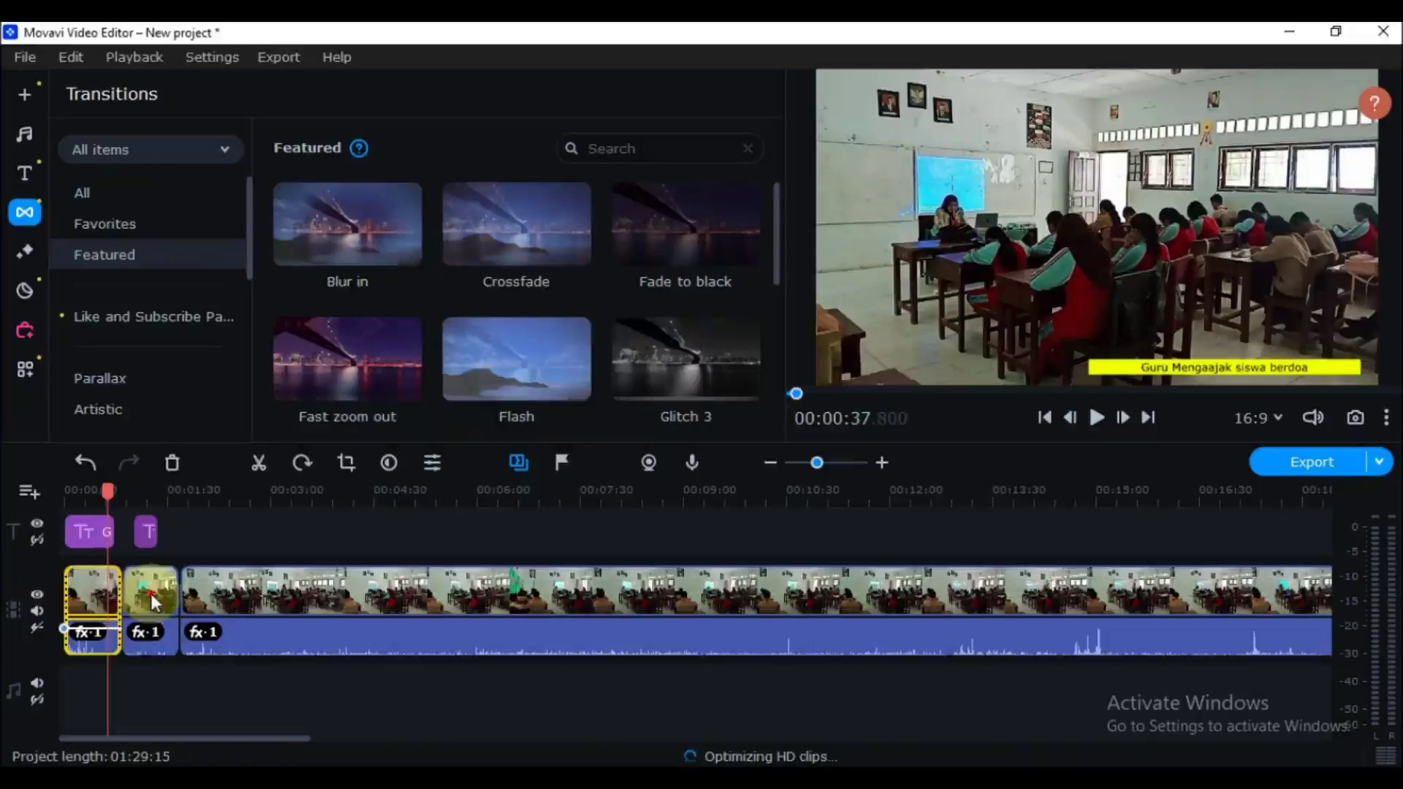
click(153, 601)
click(24, 214)
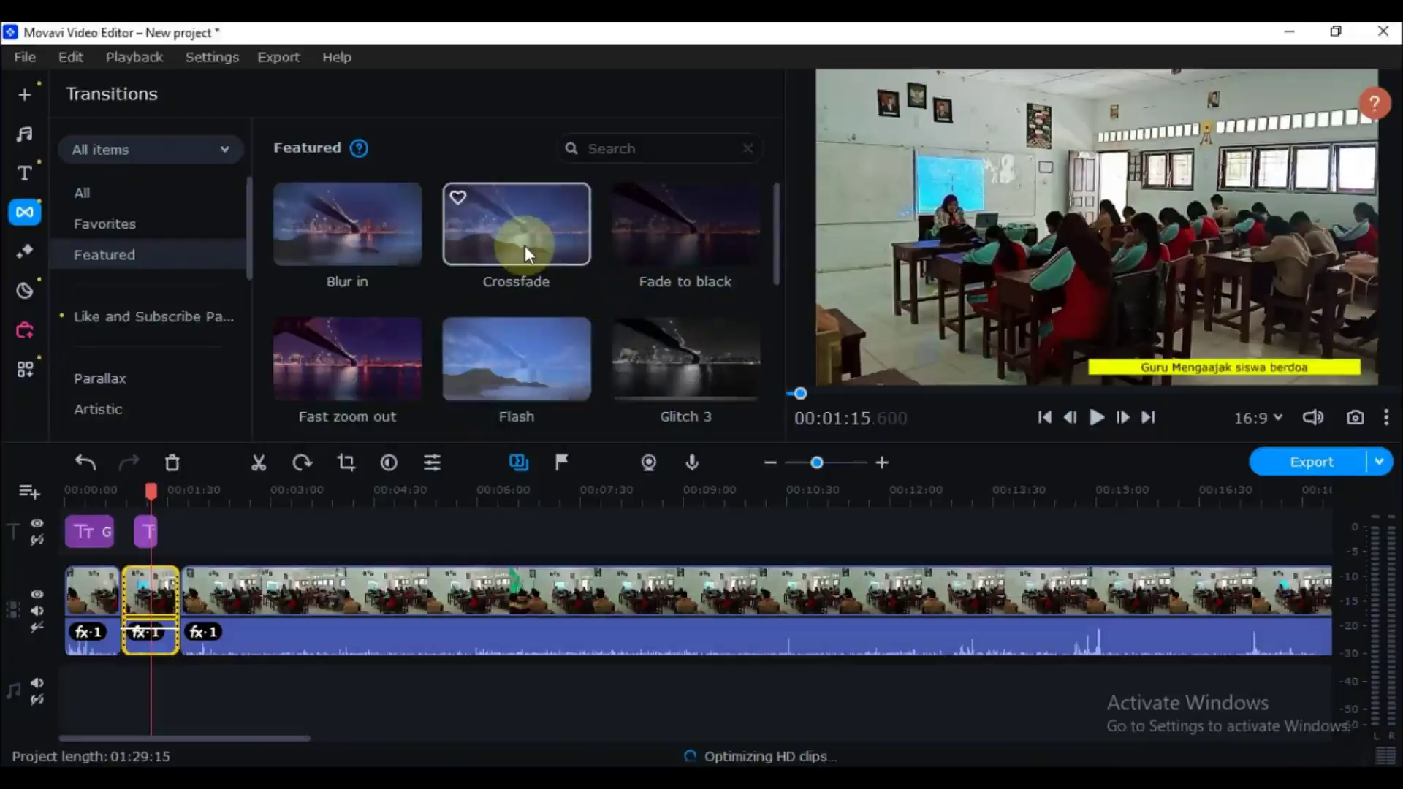
drag(524, 246, 121, 598)
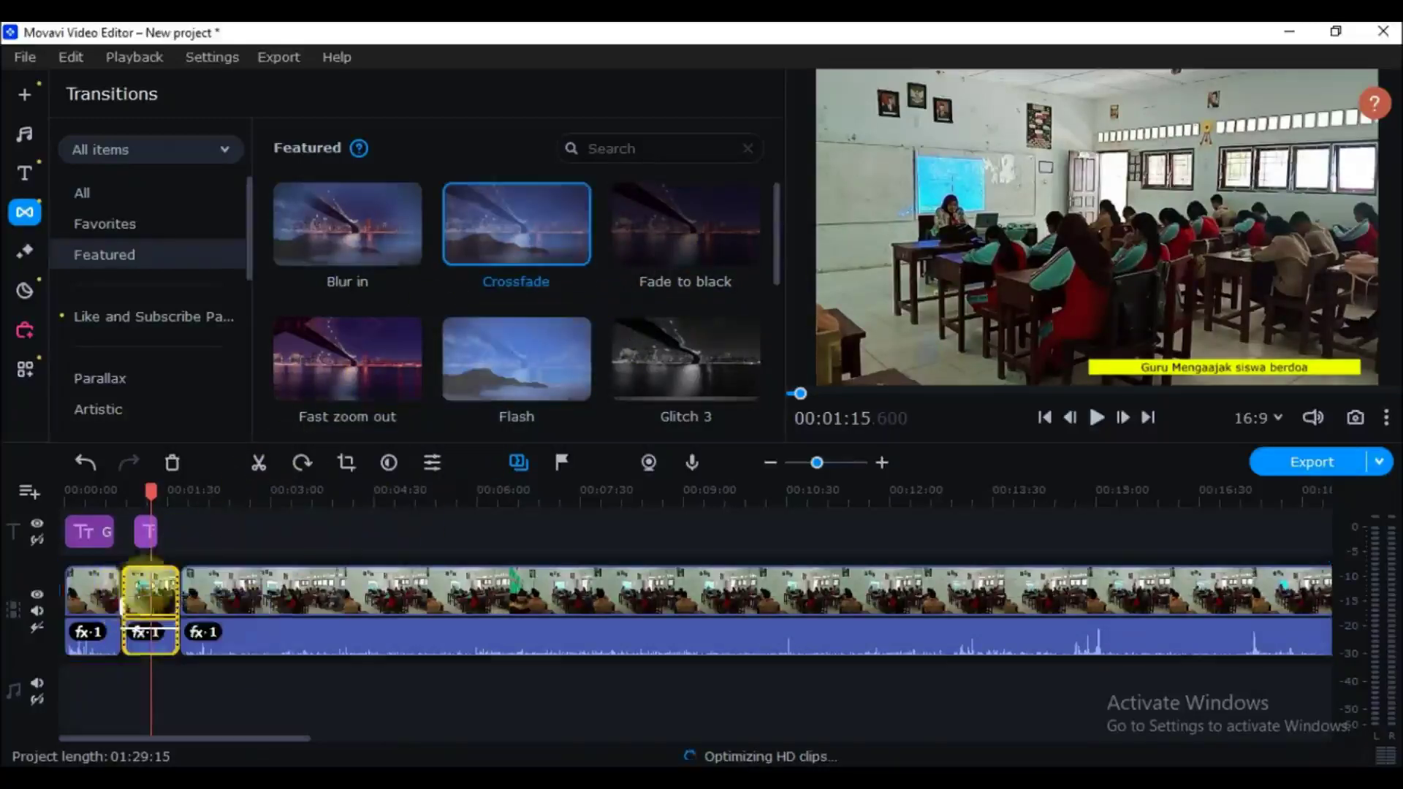
Play short passages around the cut between the first two video segments to check the Crossfade transition.
click(101, 491)
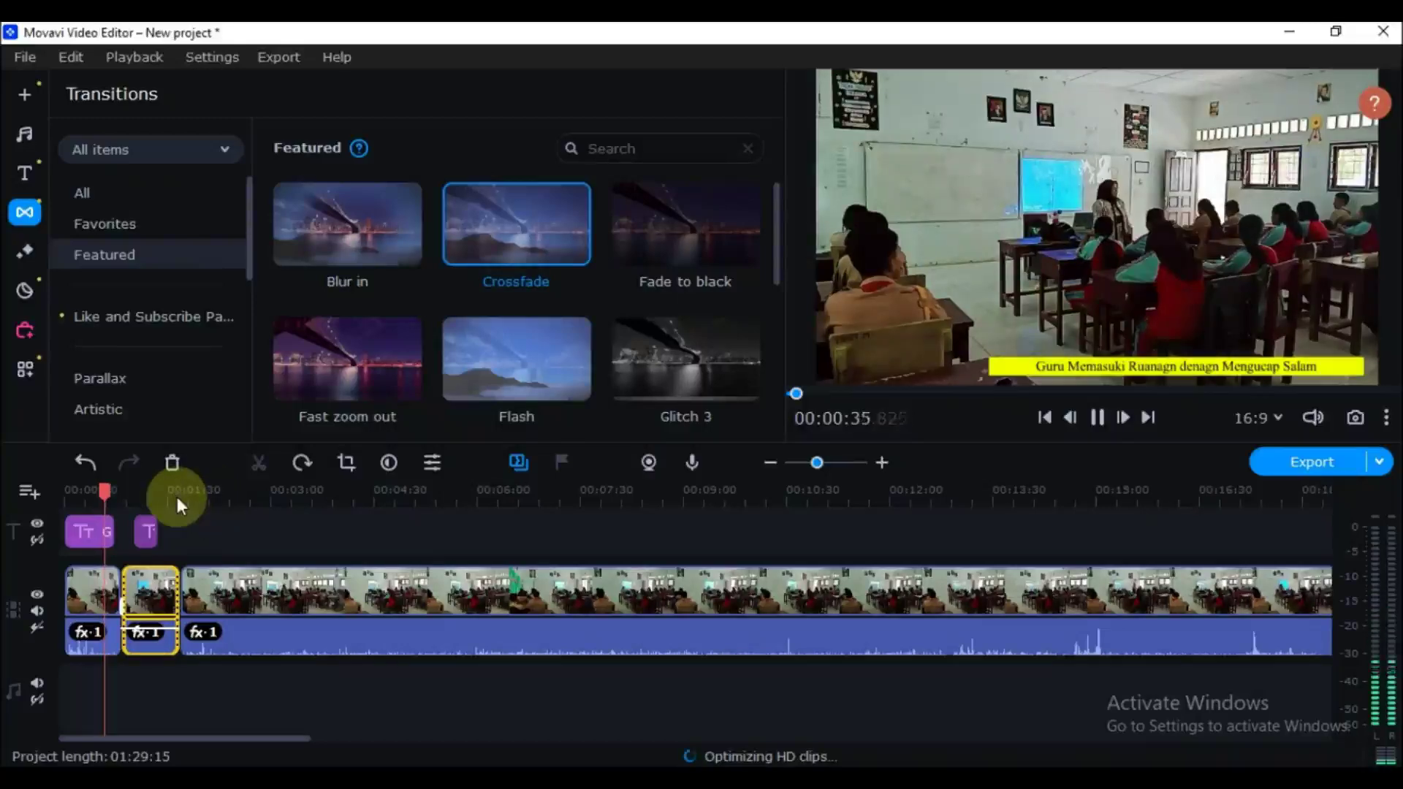
key(space)
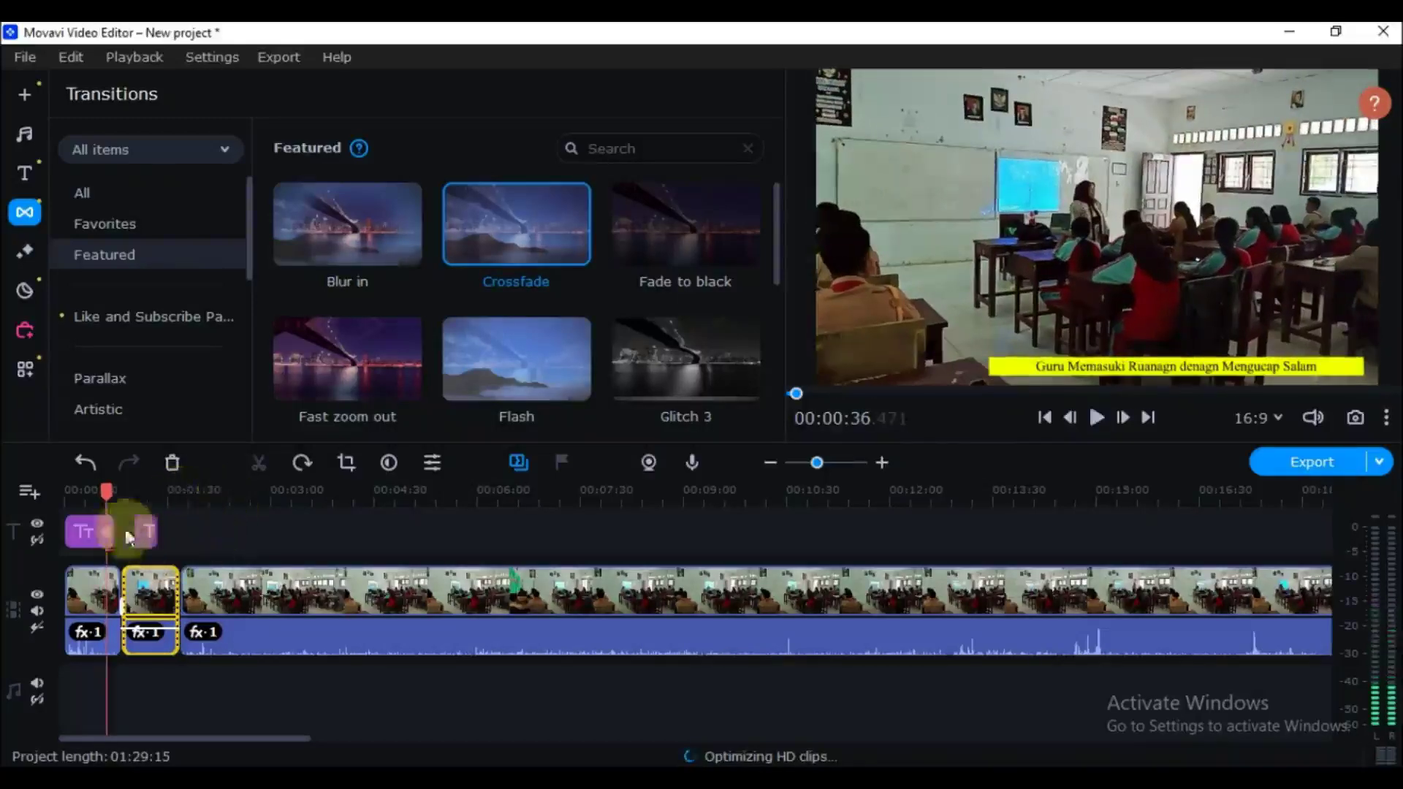
click(881, 462)
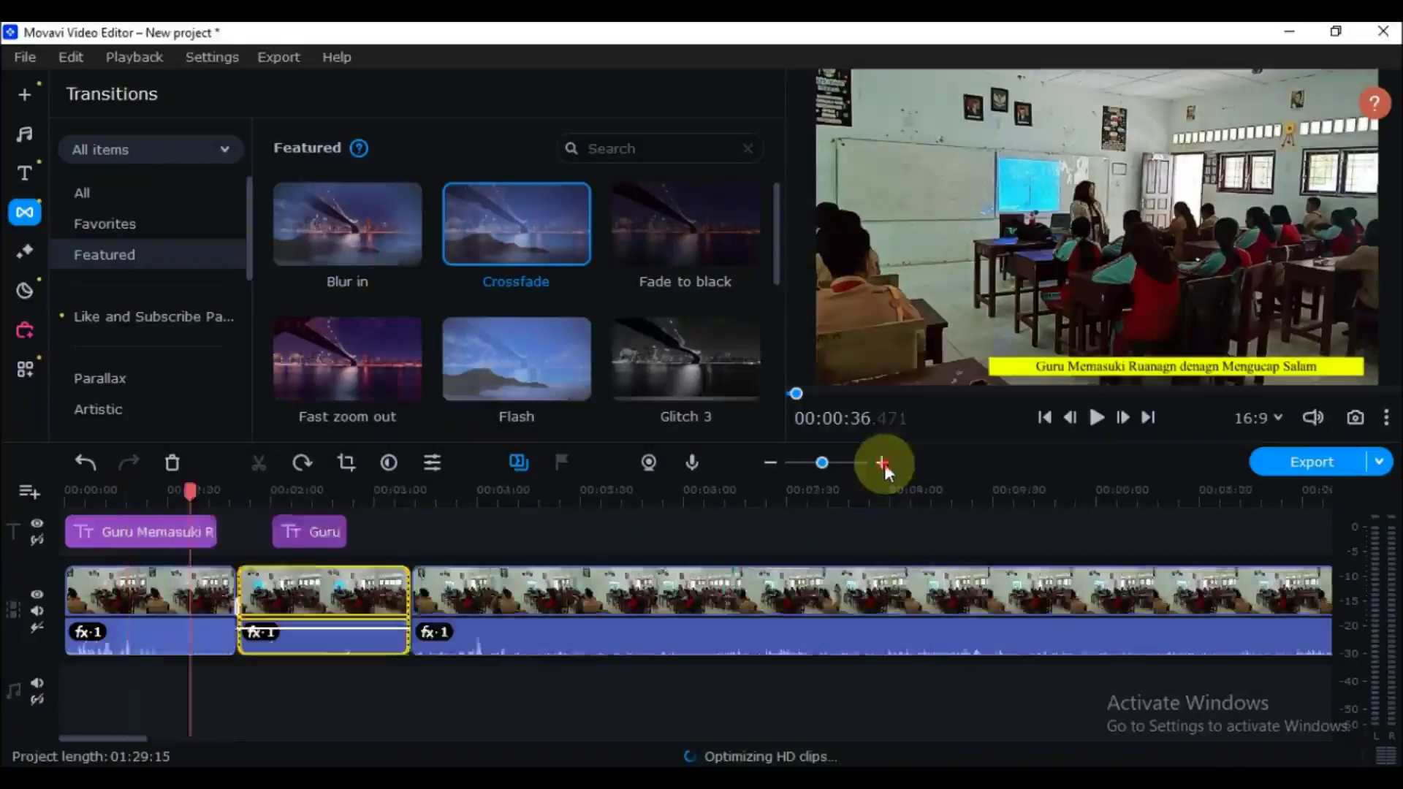
click(304, 487)
key(space)
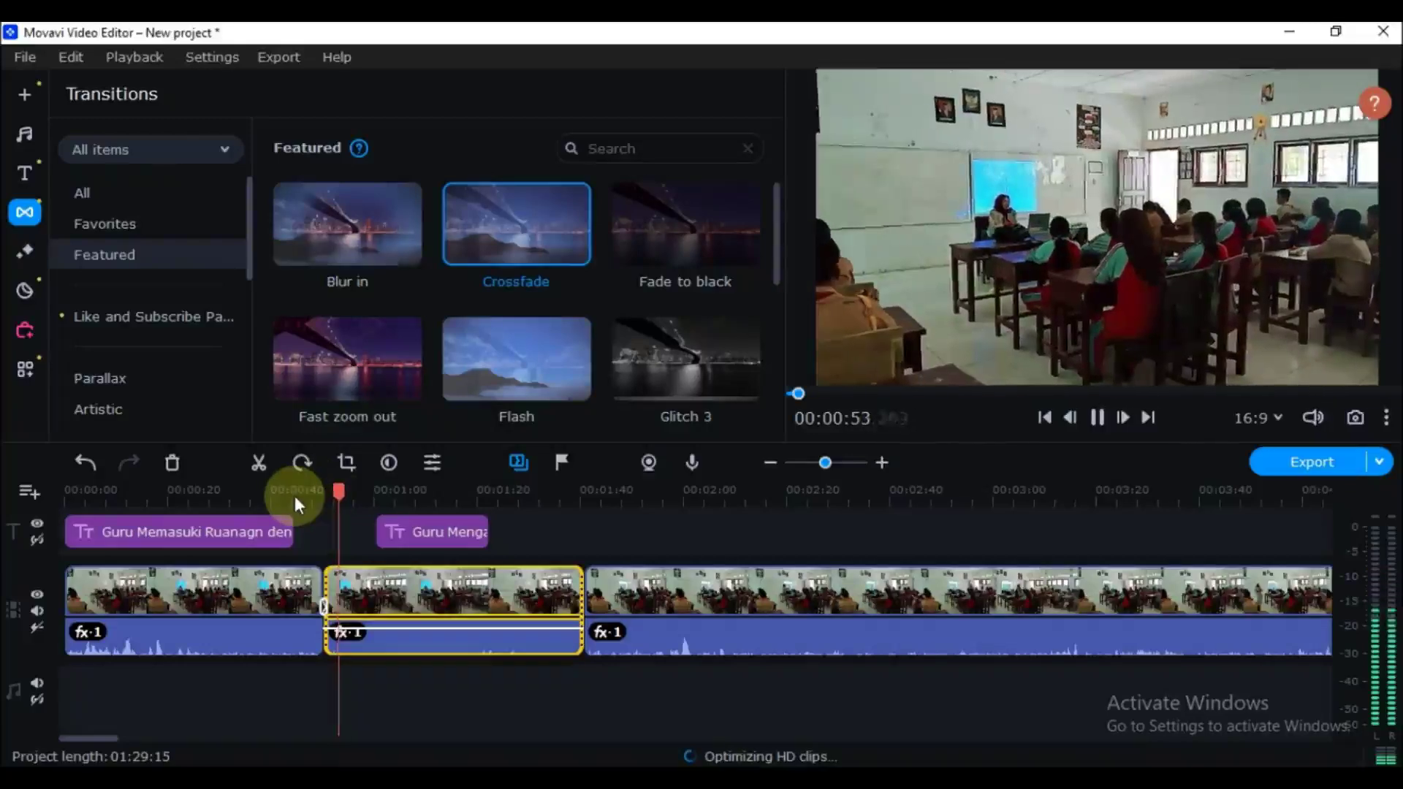
key(space)
click(40, 130)
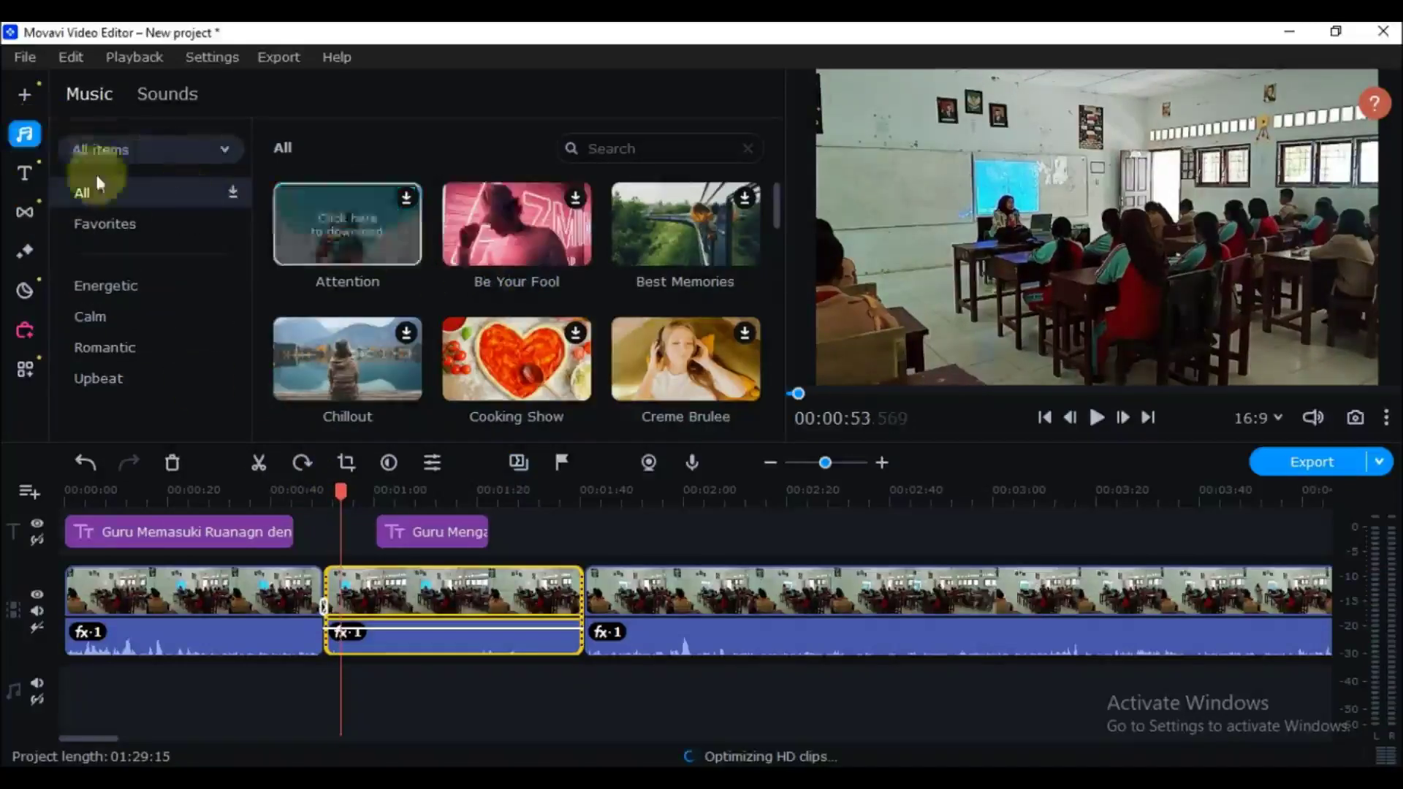
click(24, 94)
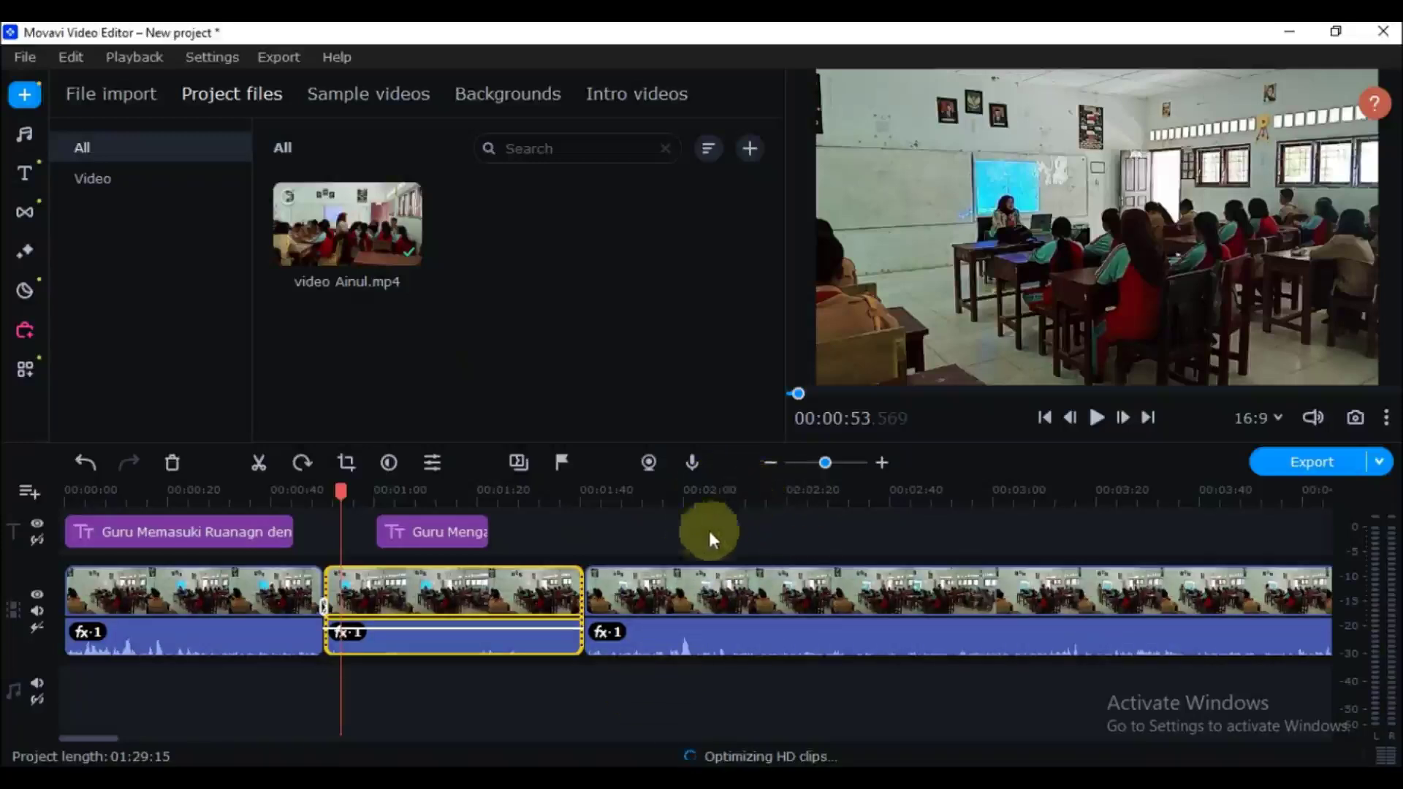
Split the third video segment at about 00:03:19.
click(1006, 498)
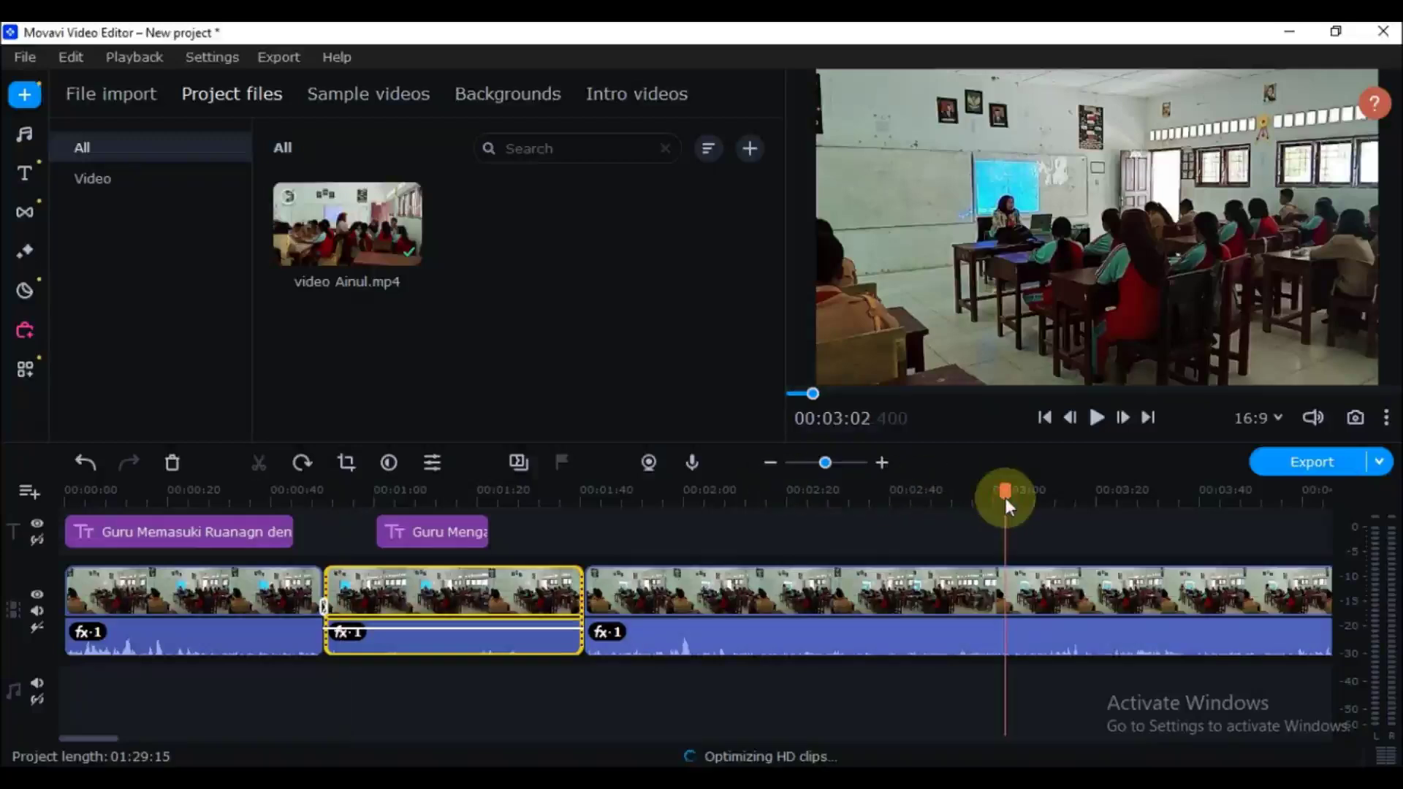
click(1018, 538)
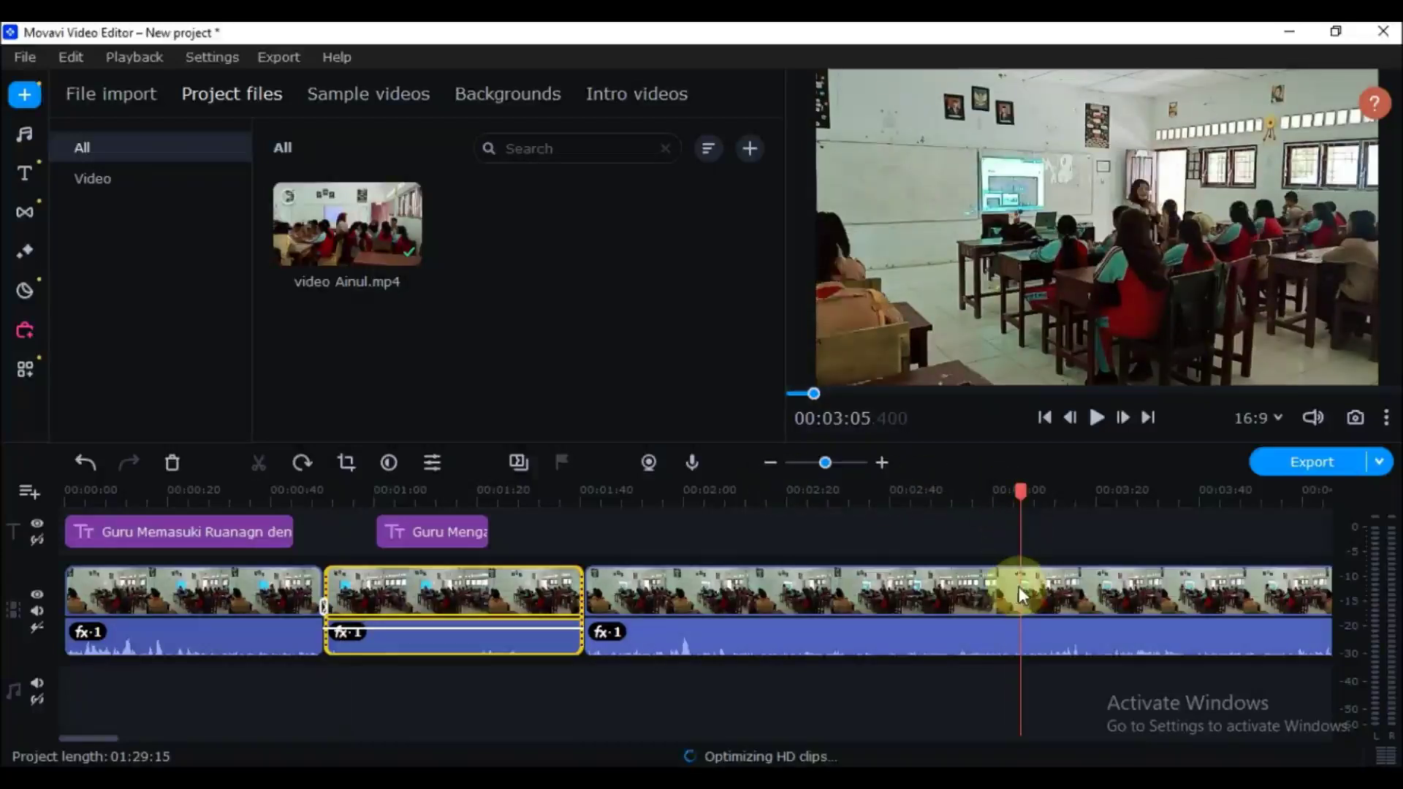
click(1021, 501)
click(1092, 502)
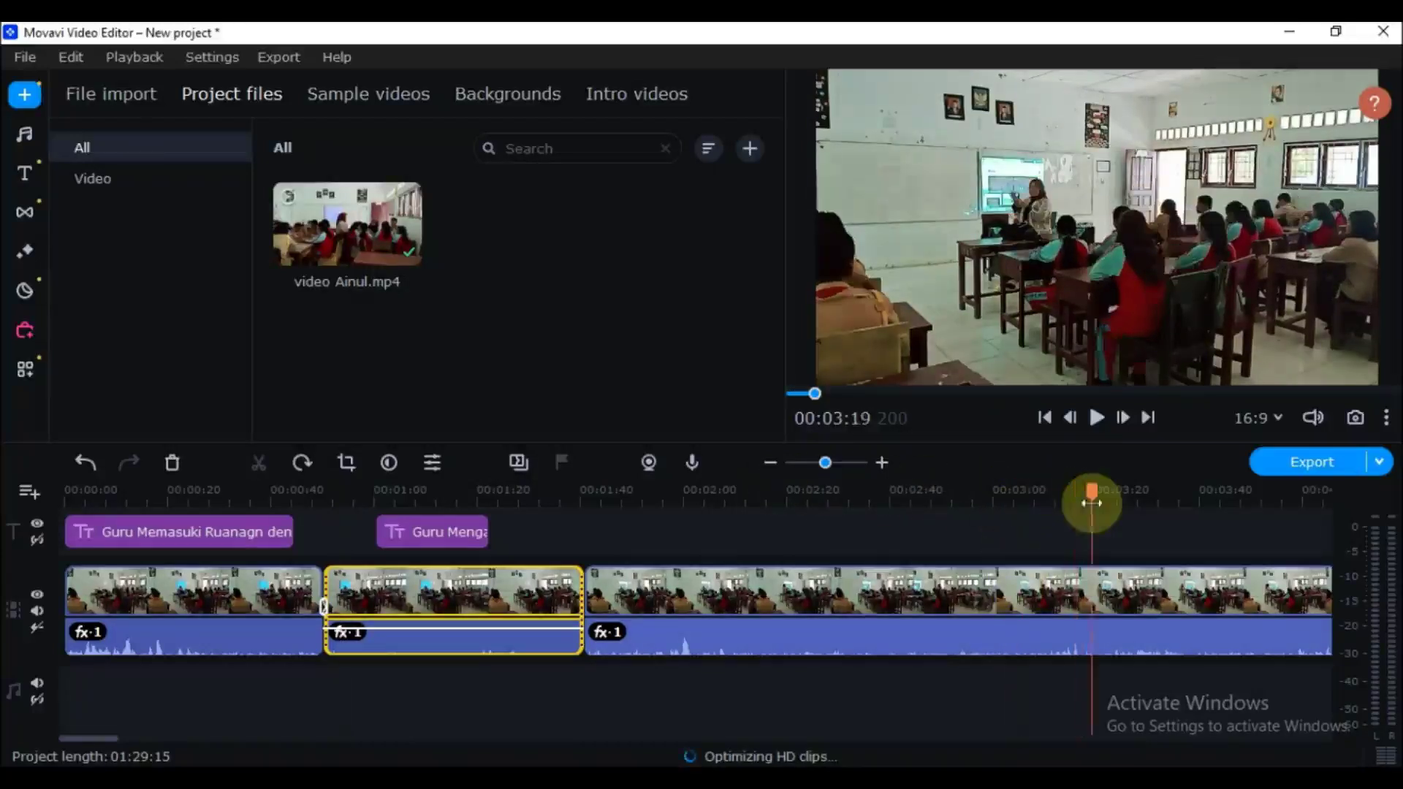
right_click(1092, 591)
click(1130, 213)
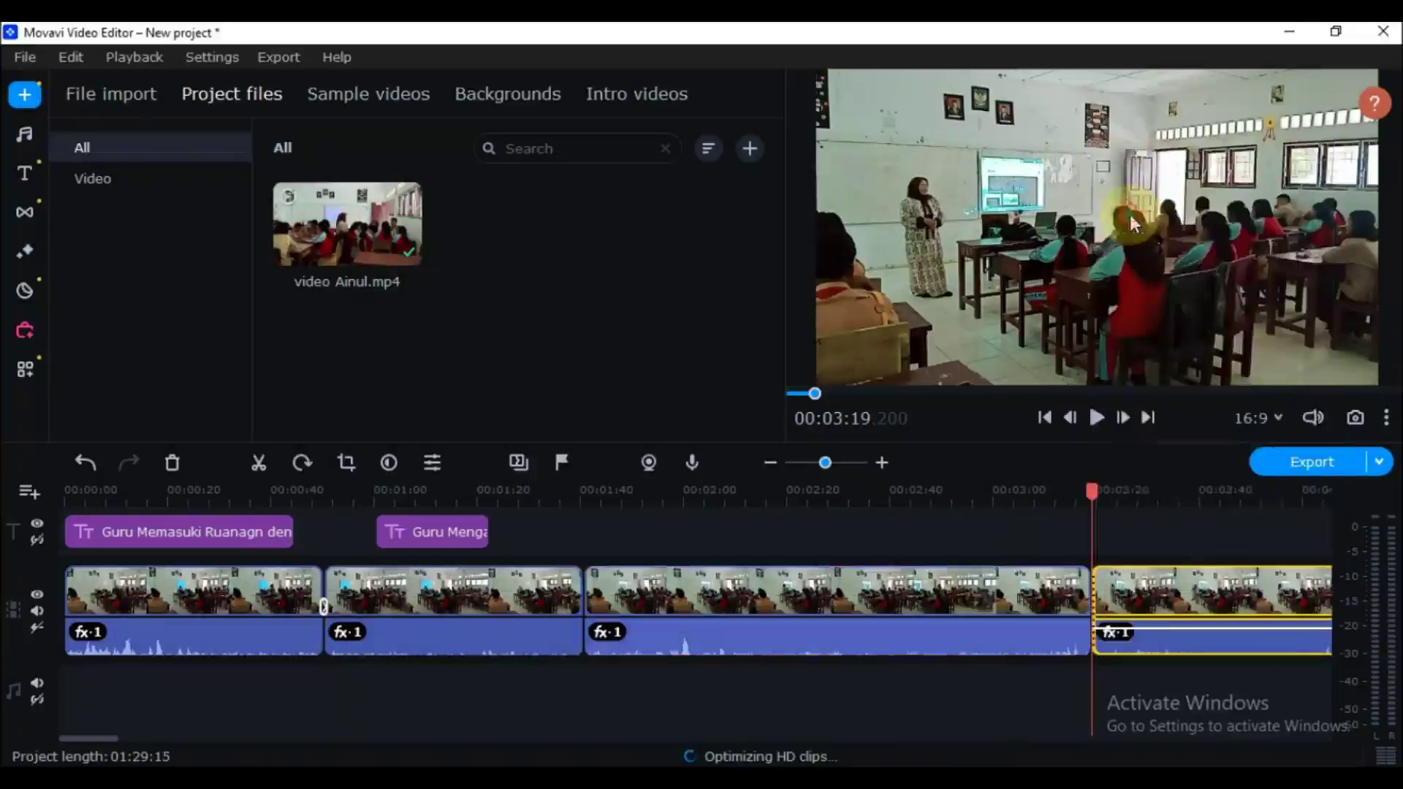
Delete the video segment just before the 00:03:19 cut and move the remaining footage back against the second segment to close the gap.
click(918, 590)
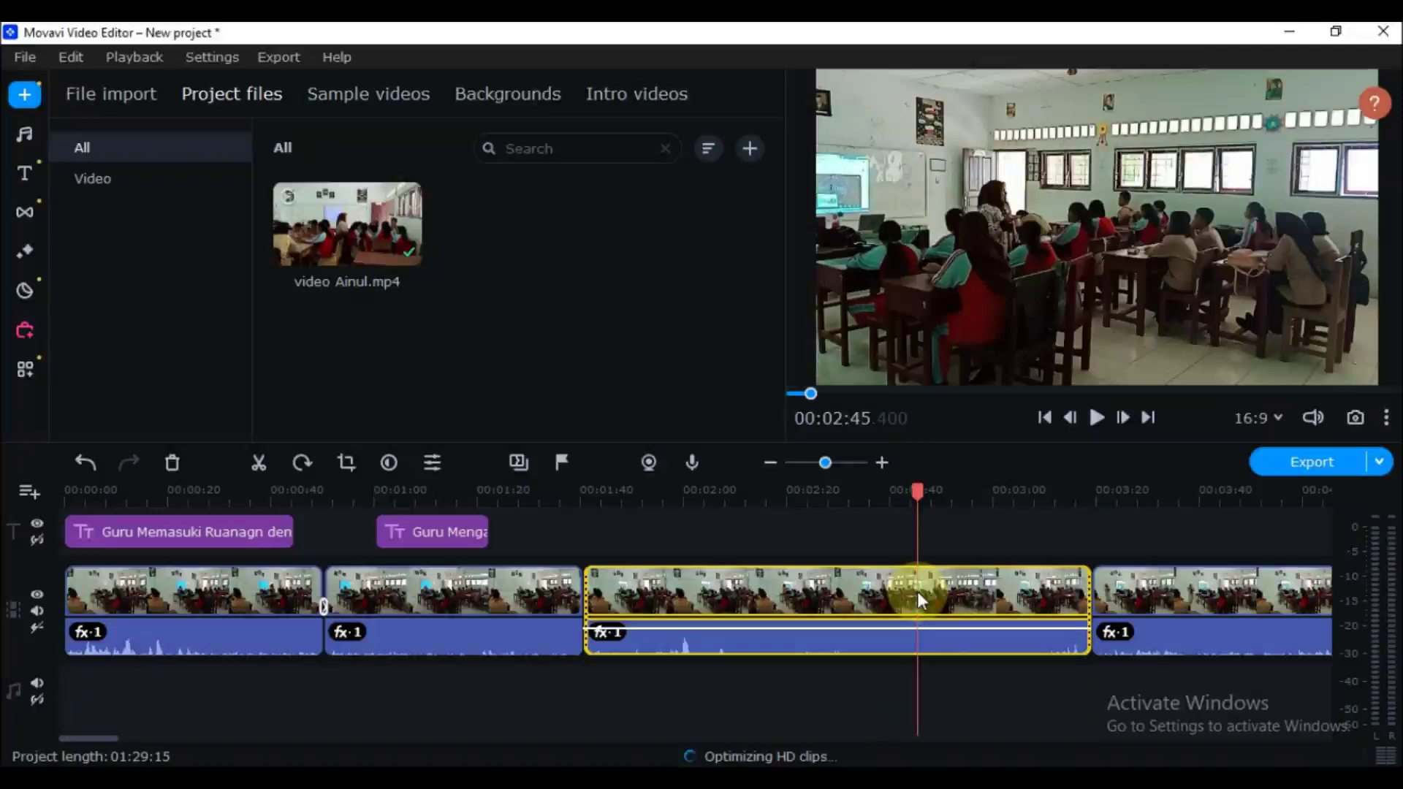
key(Delete)
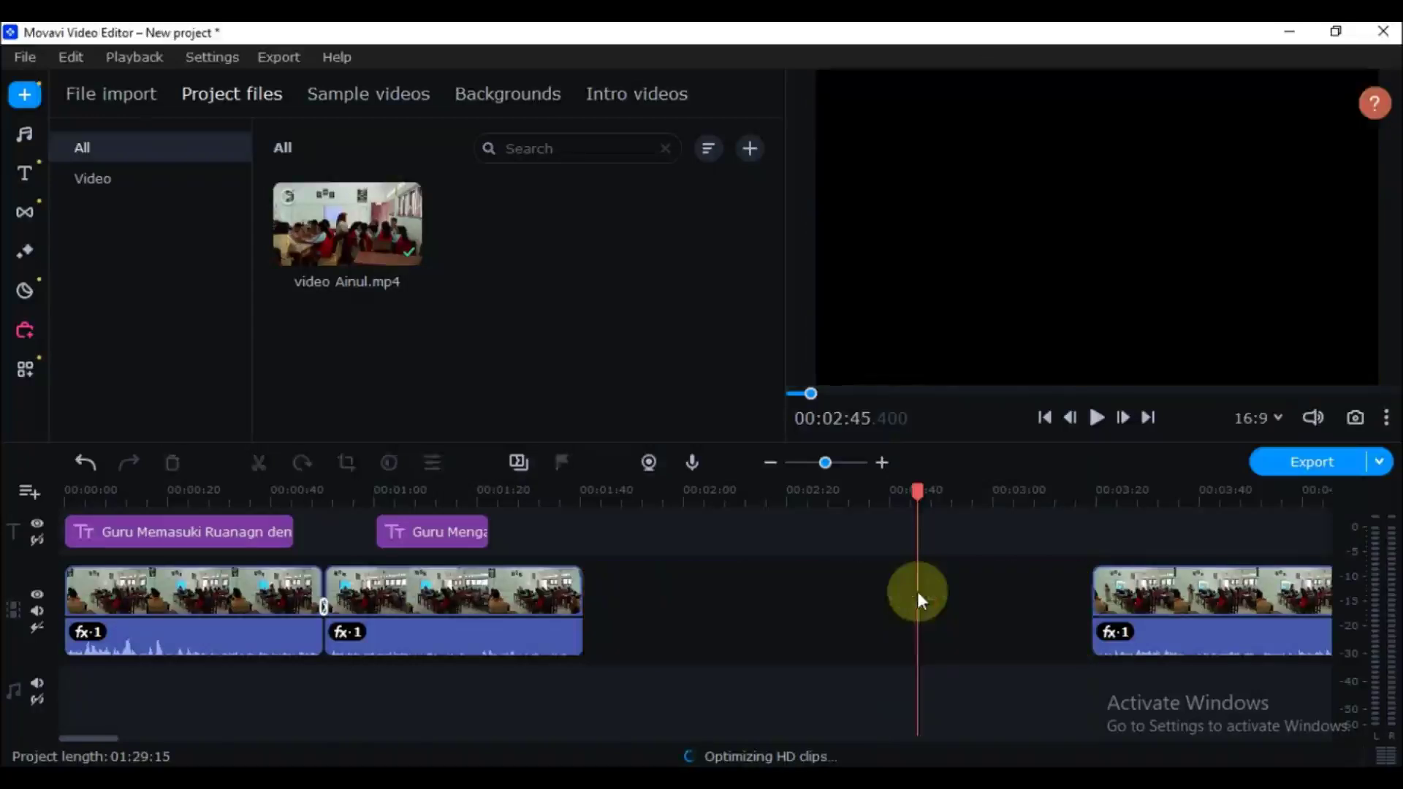
drag(1160, 598, 665, 596)
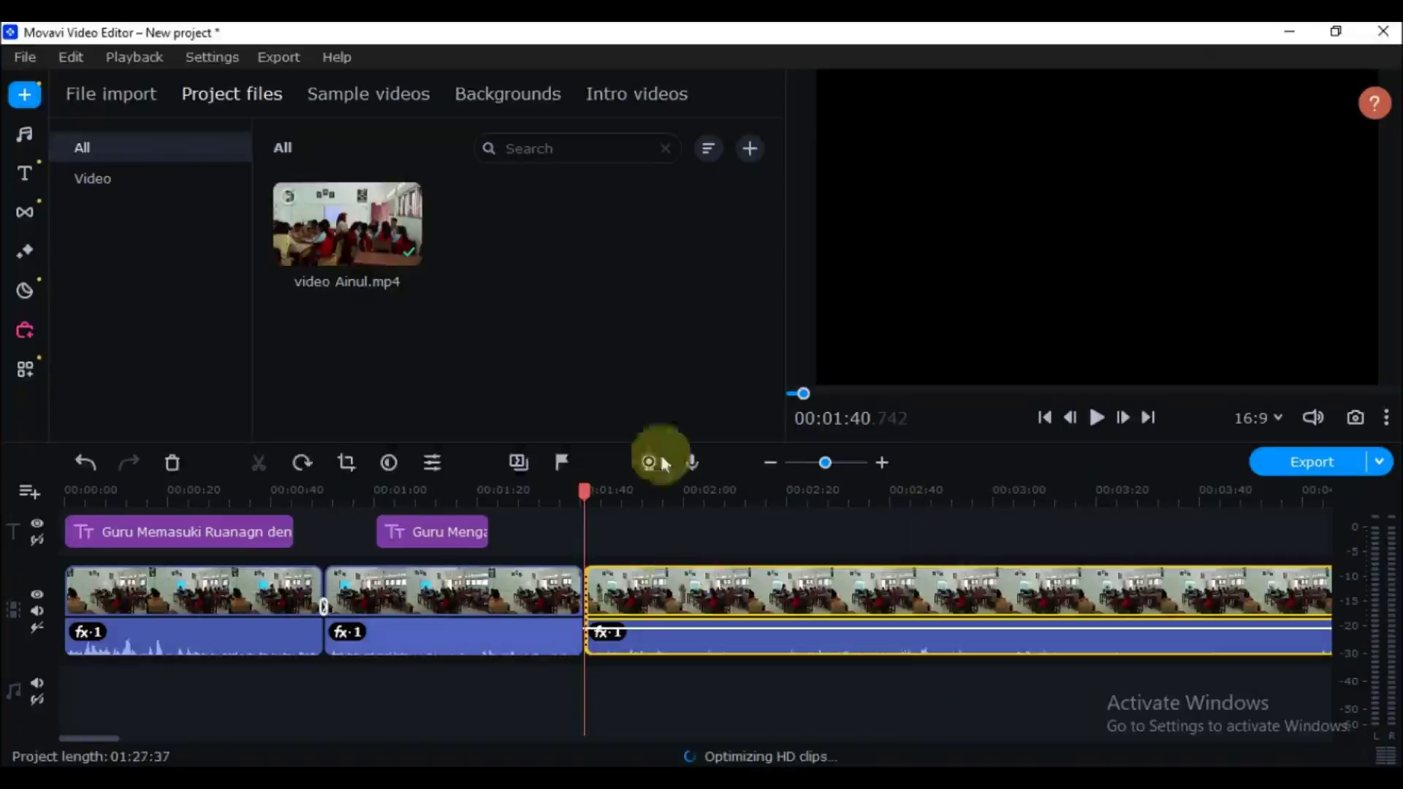
click(664, 712)
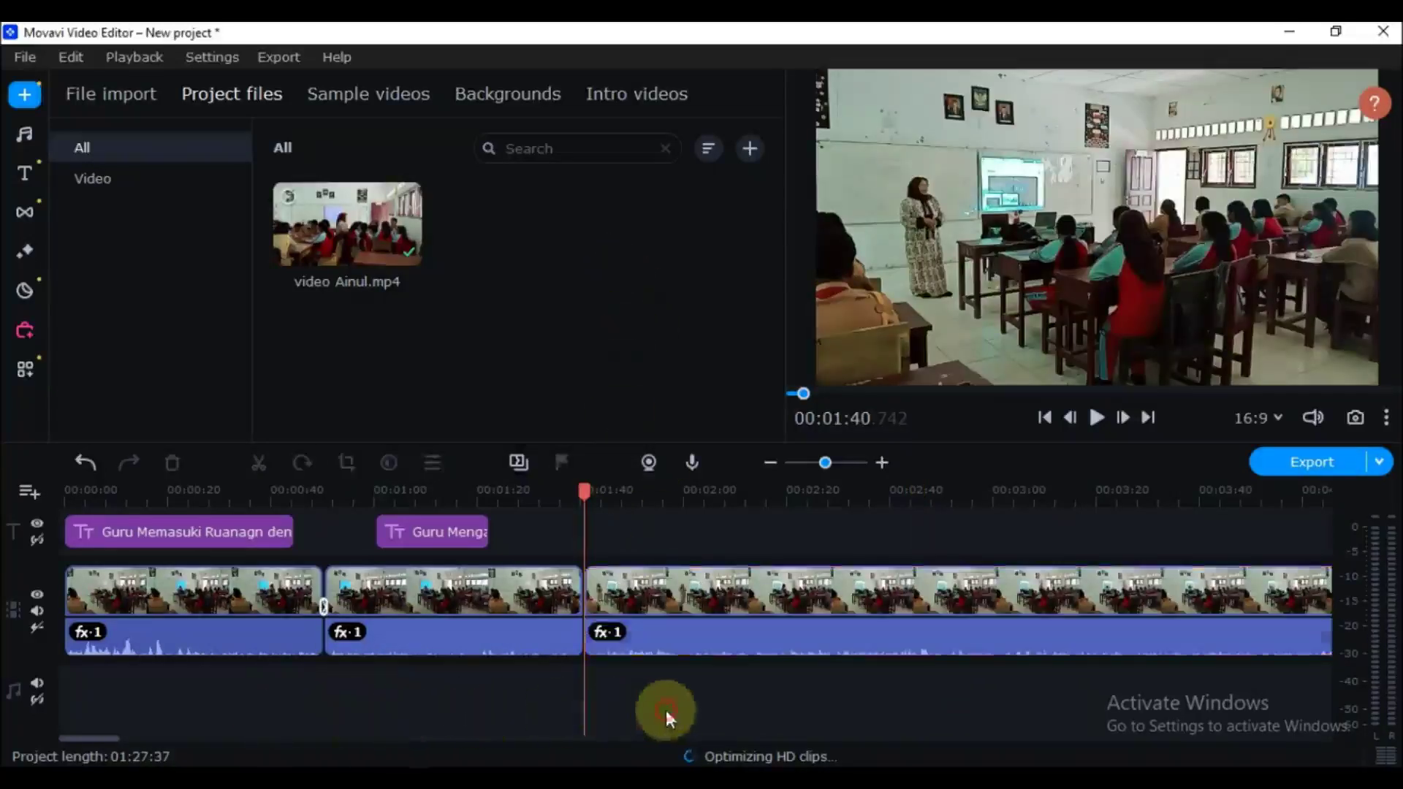
Look through the remaining footage along the timeline and preview the frame at about 00:17:07.
mouse_move(100, 739)
mouse_down()
mouse_move(119, 738)
mouse_move(92, 740)
mouse_up()
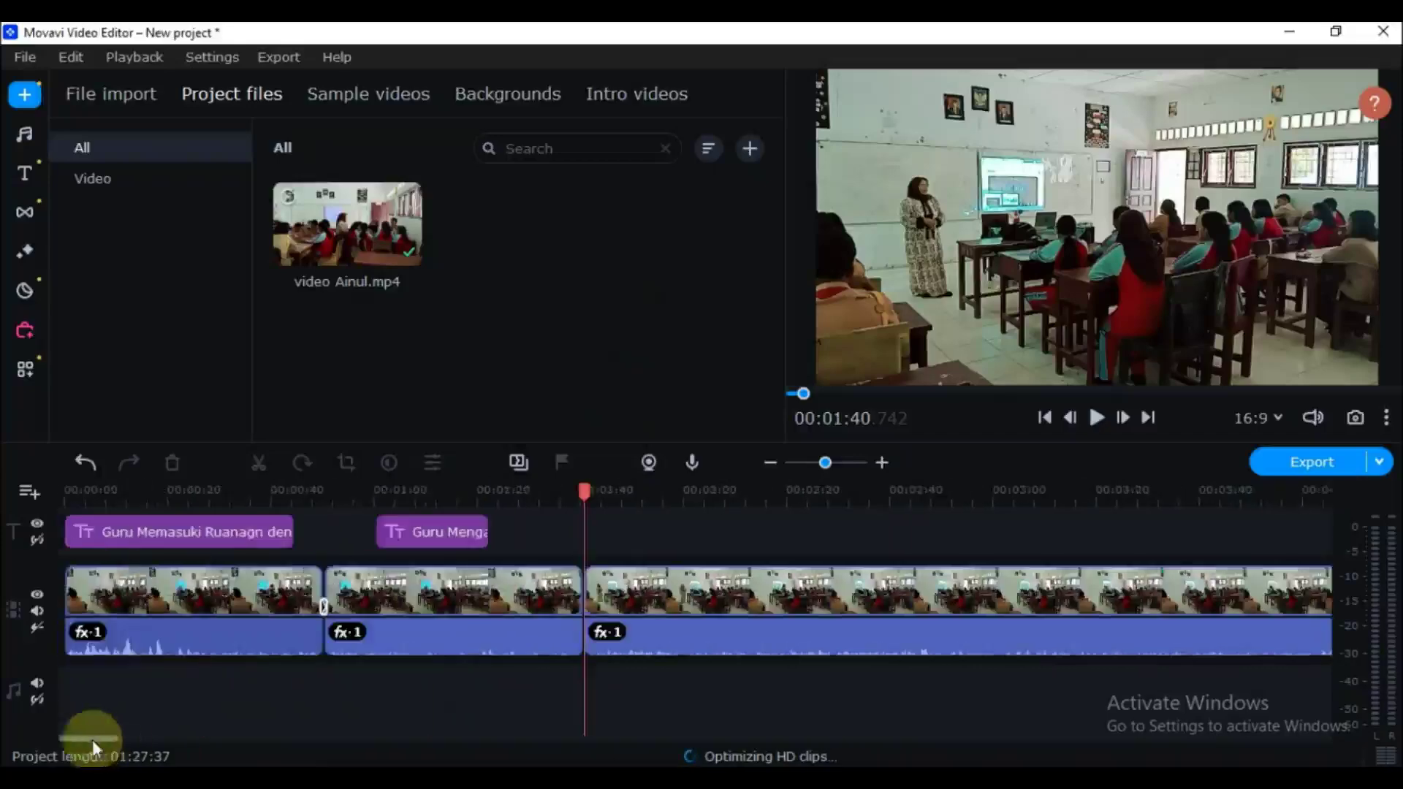
drag(117, 736, 1074, 737)
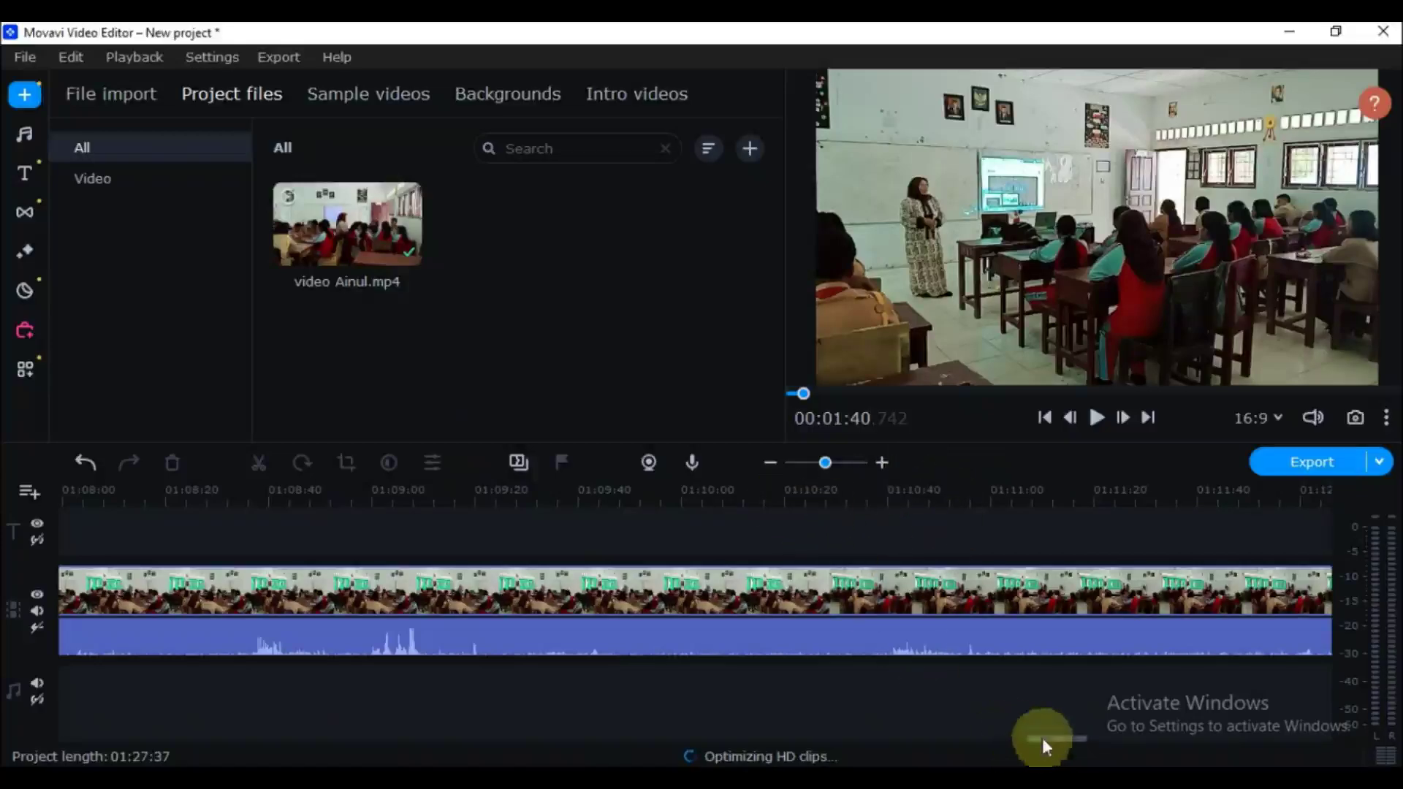
drag(1043, 739, 270, 737)
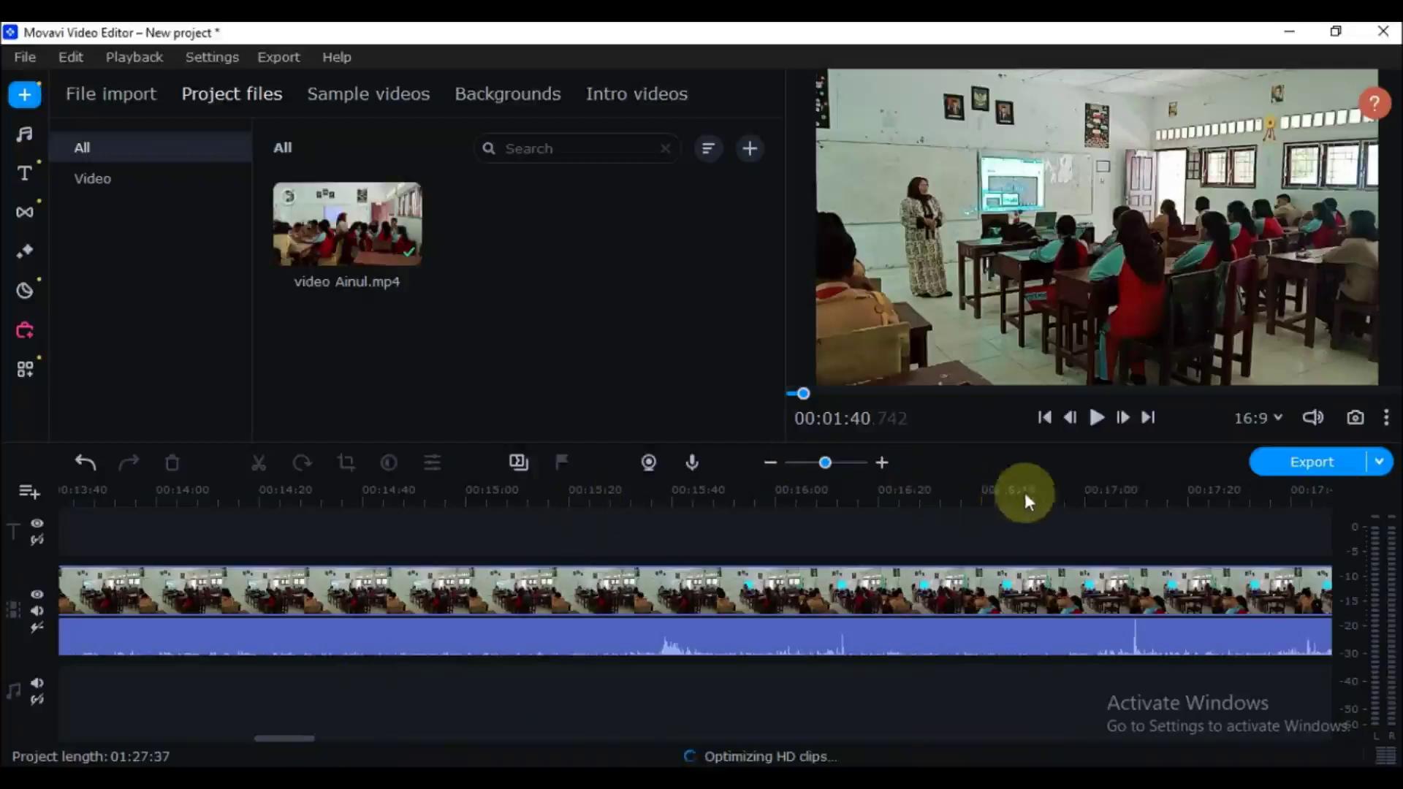
click(1125, 488)
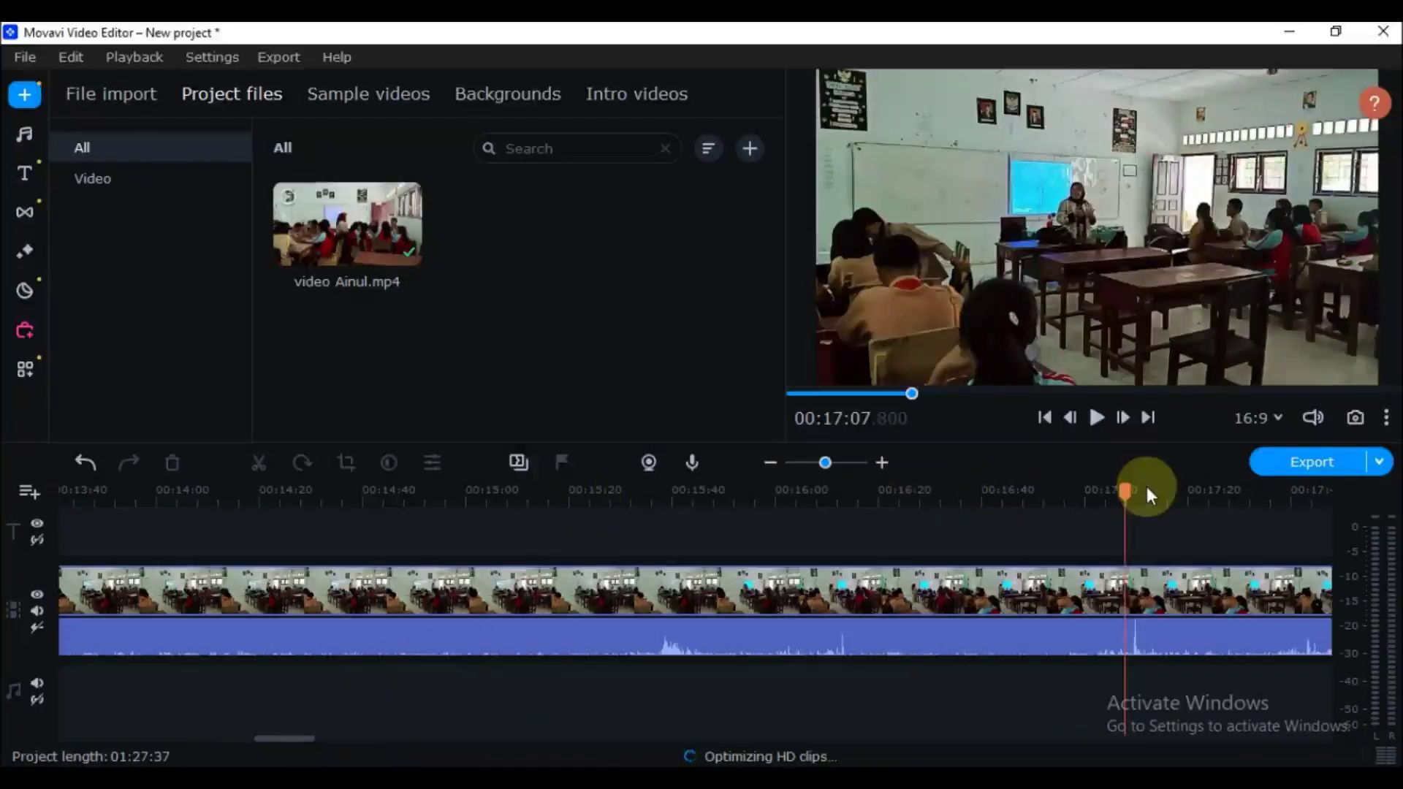
drag(292, 739, 95, 740)
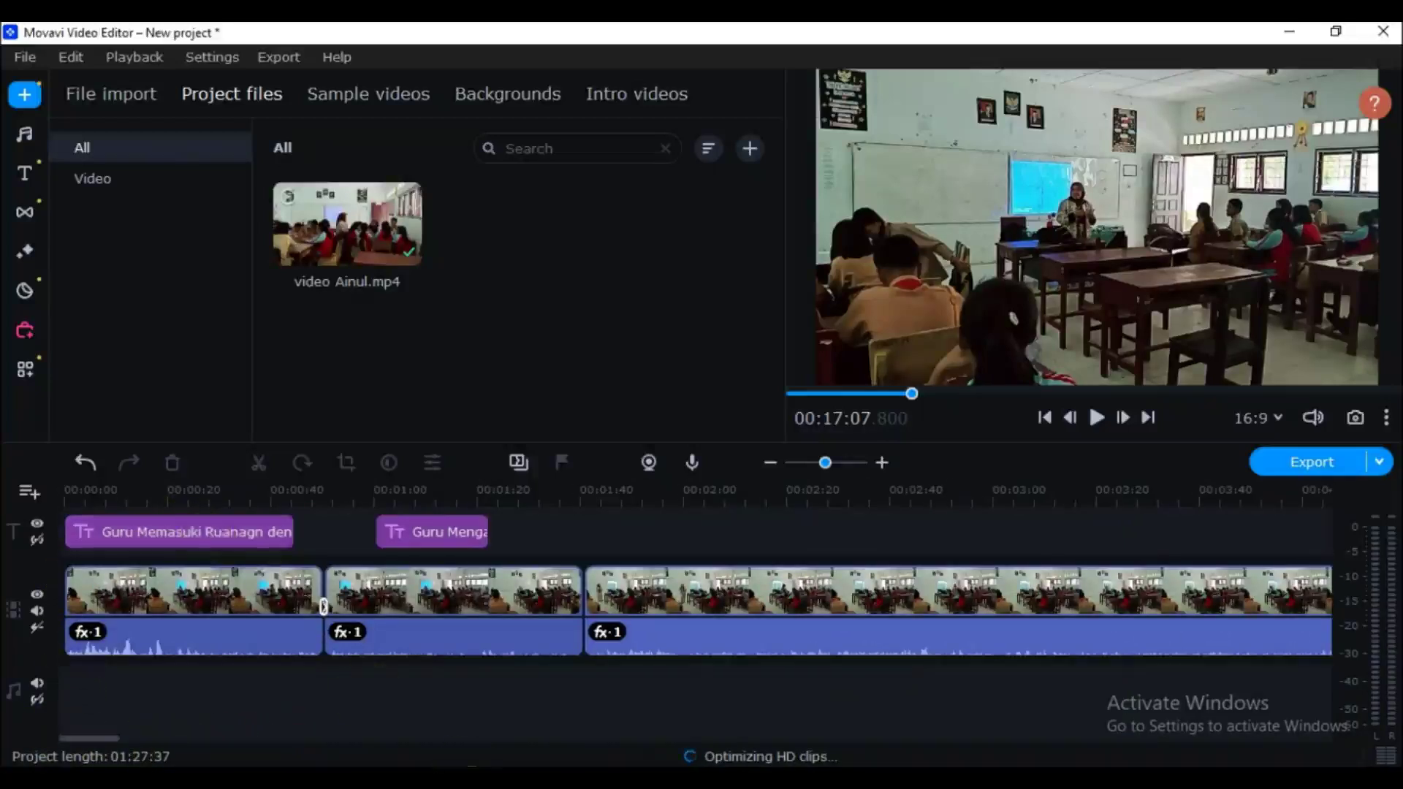
click(476, 728)
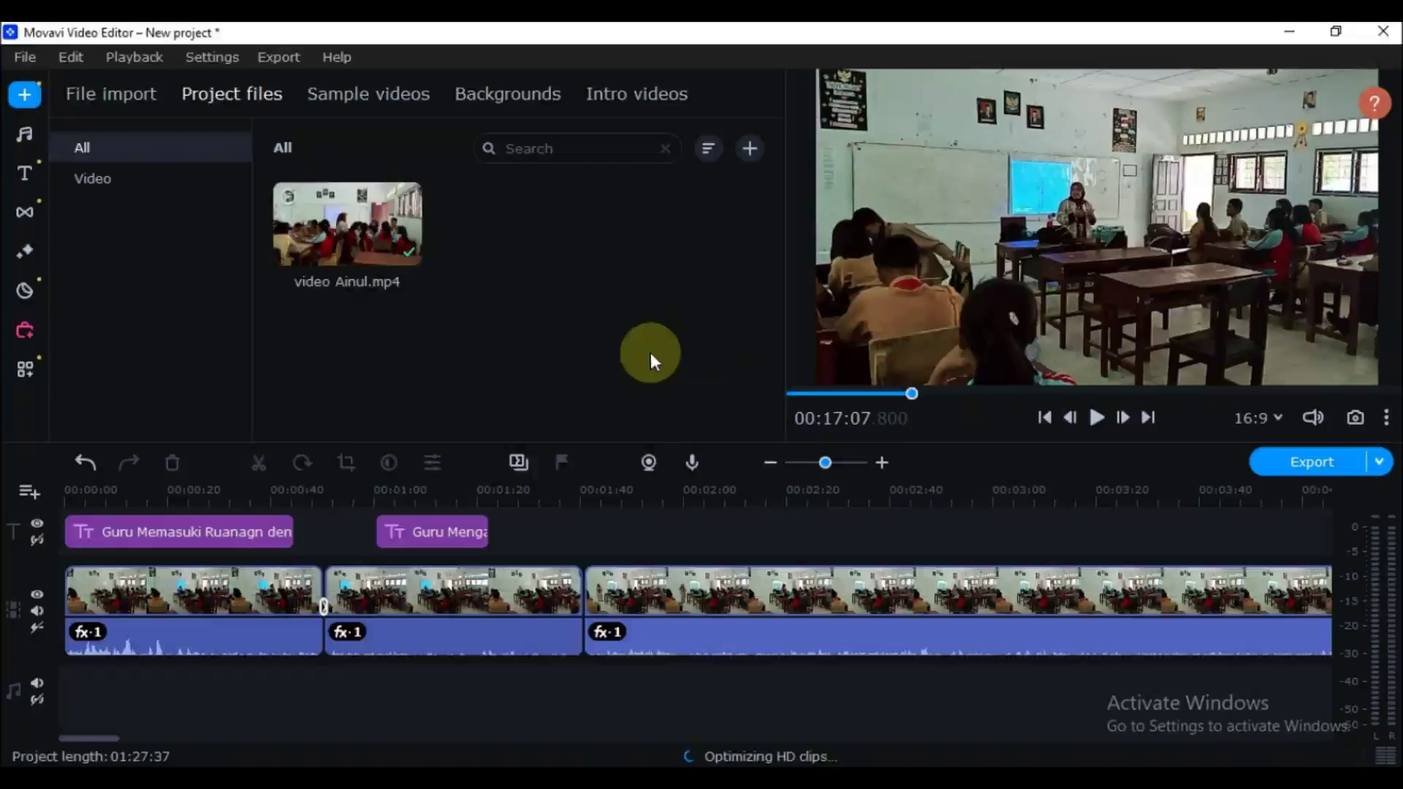
Set up an MP4 export of the project with the resolution at 1280x720 (16:9).
click(1286, 461)
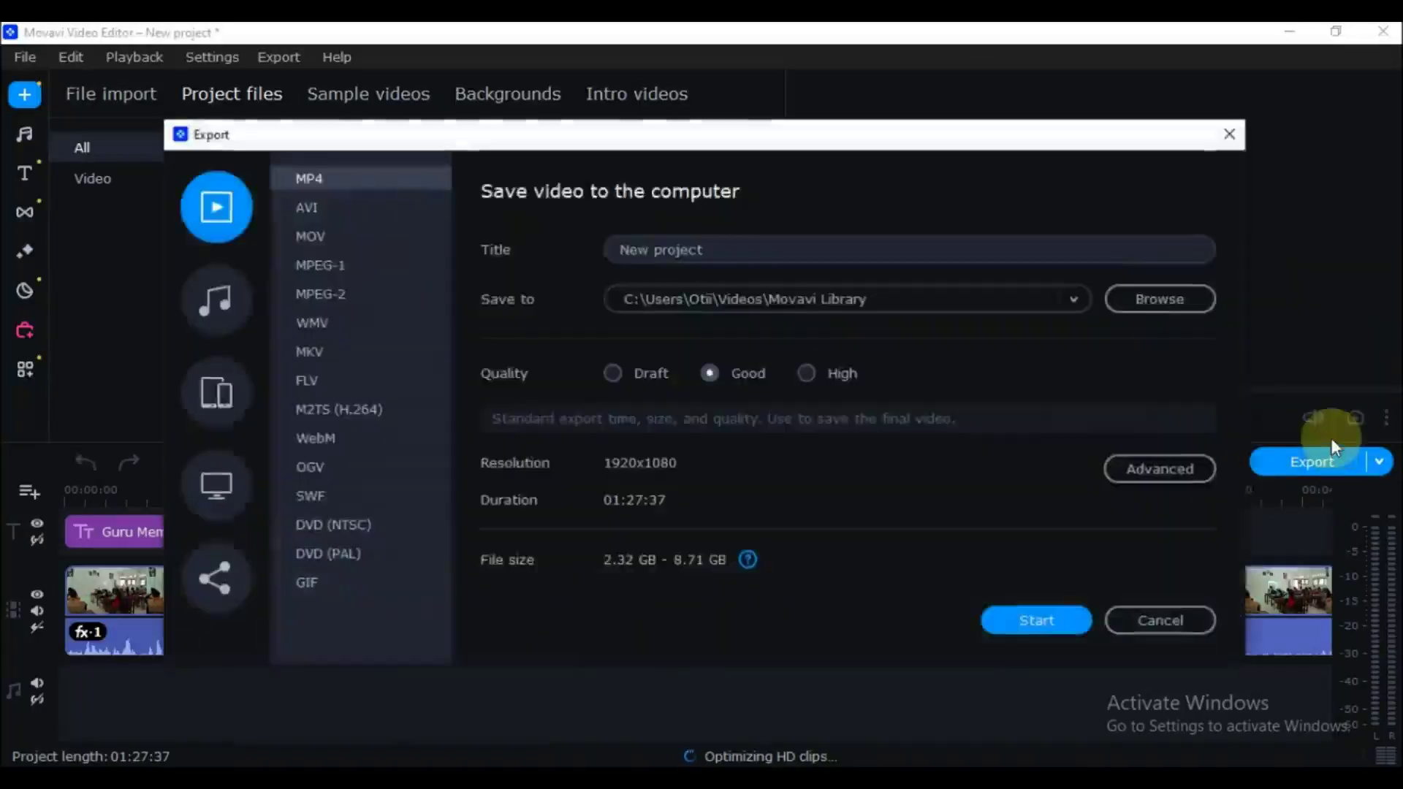
click(676, 252)
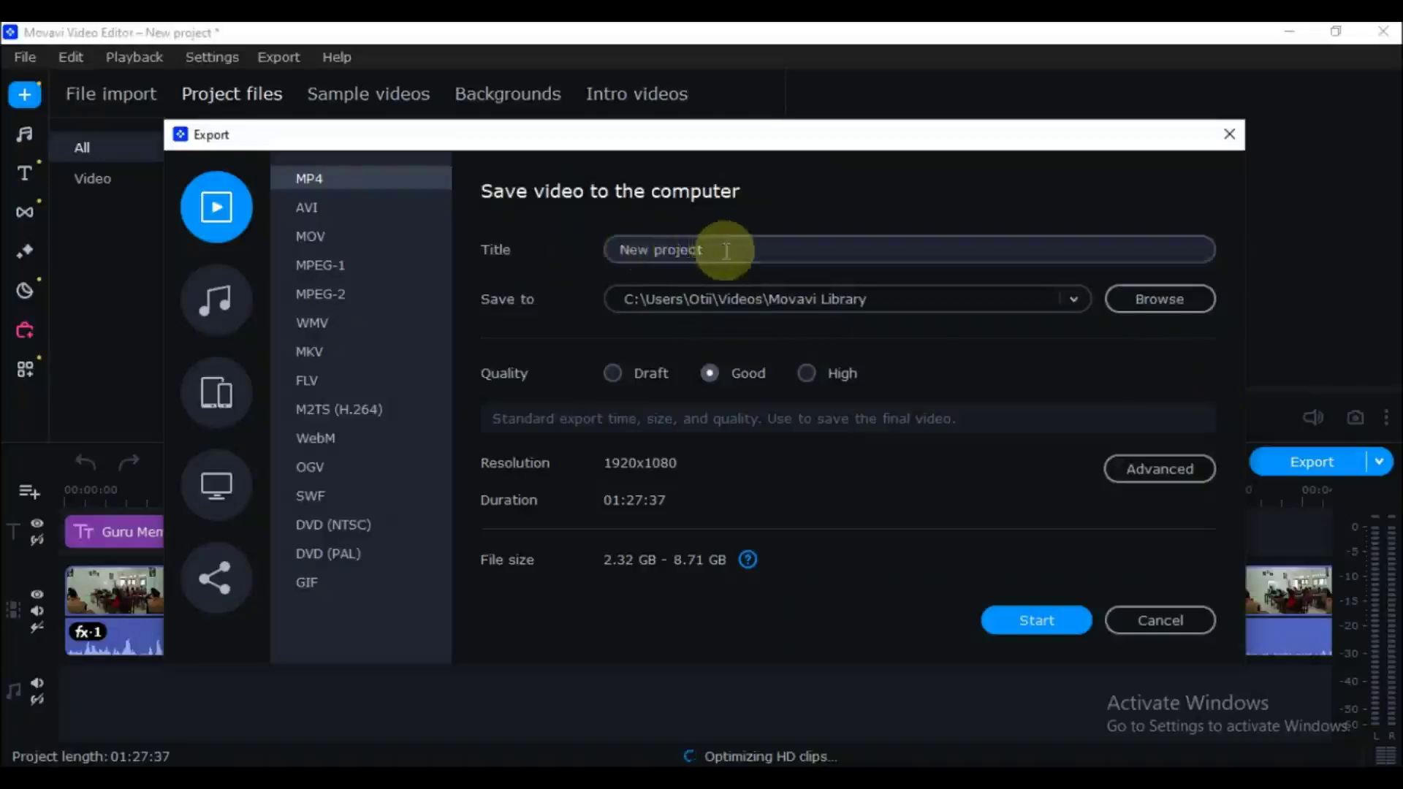
drag(720, 248, 561, 255)
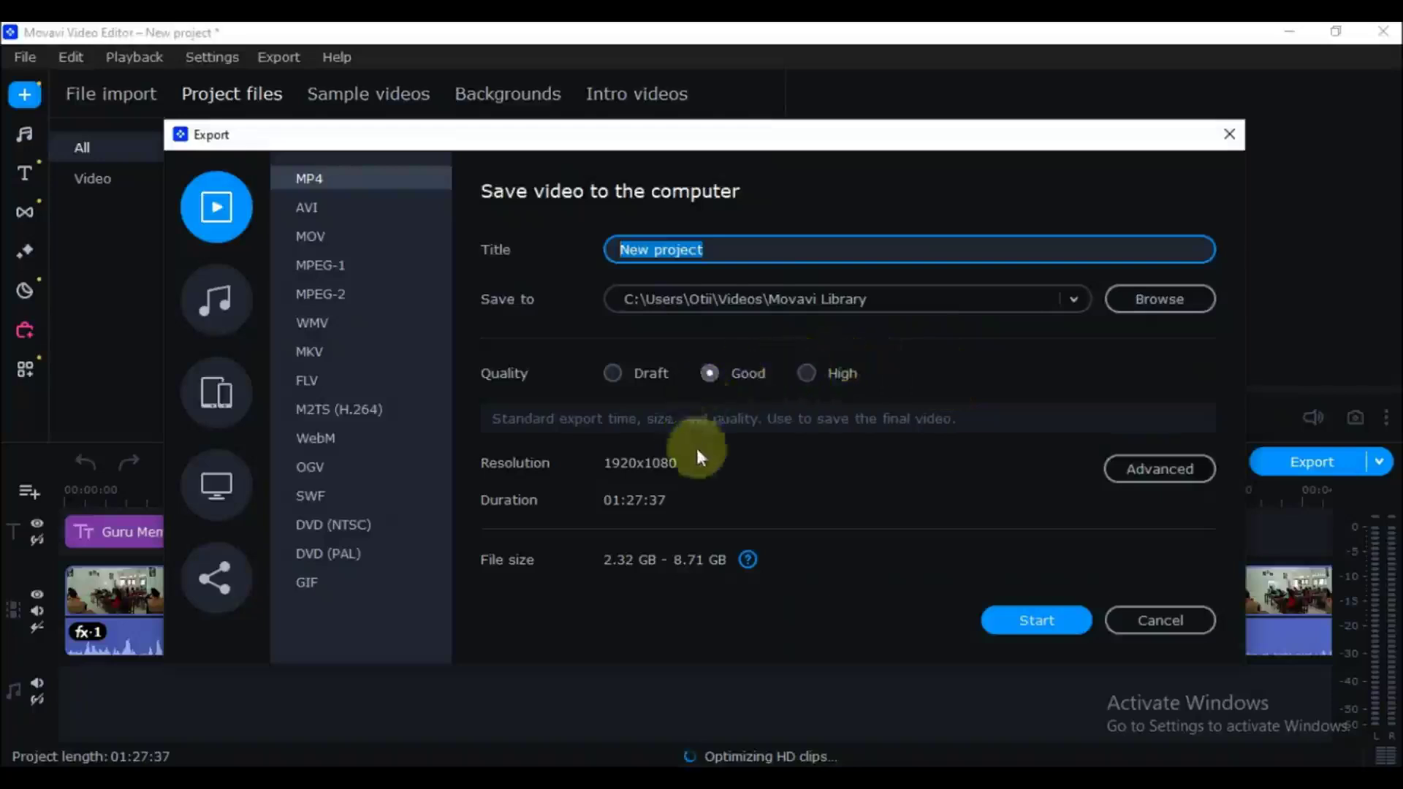
click(1163, 472)
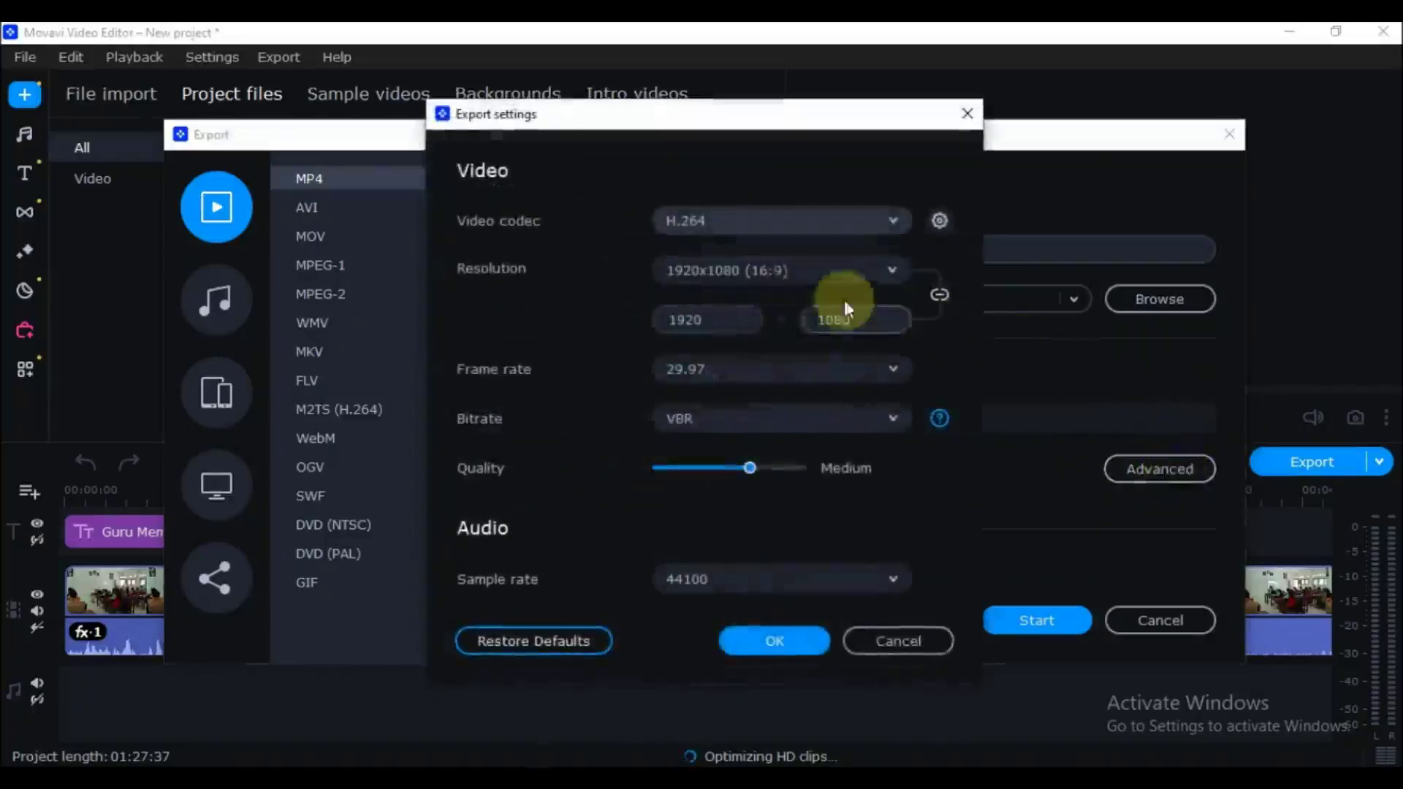
click(776, 273)
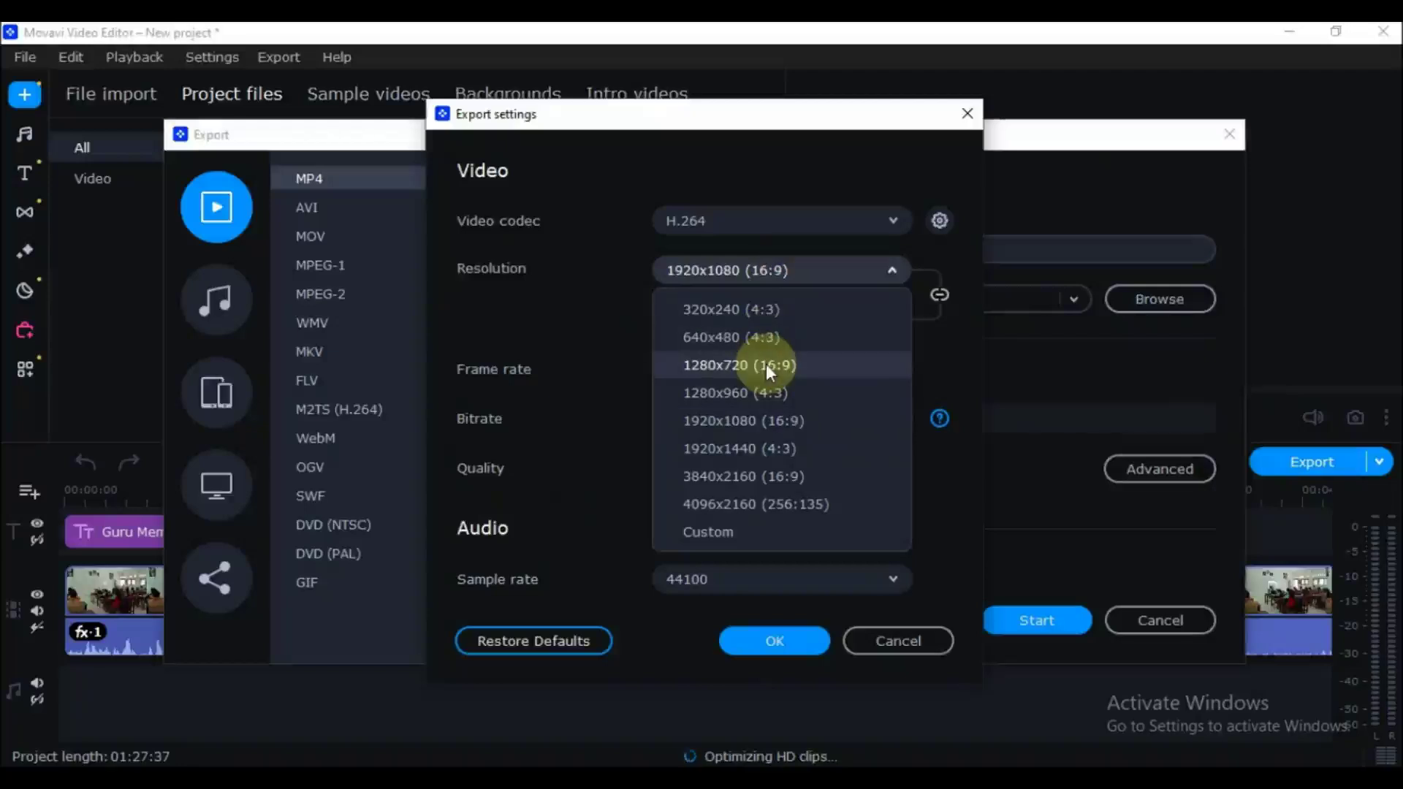
click(747, 363)
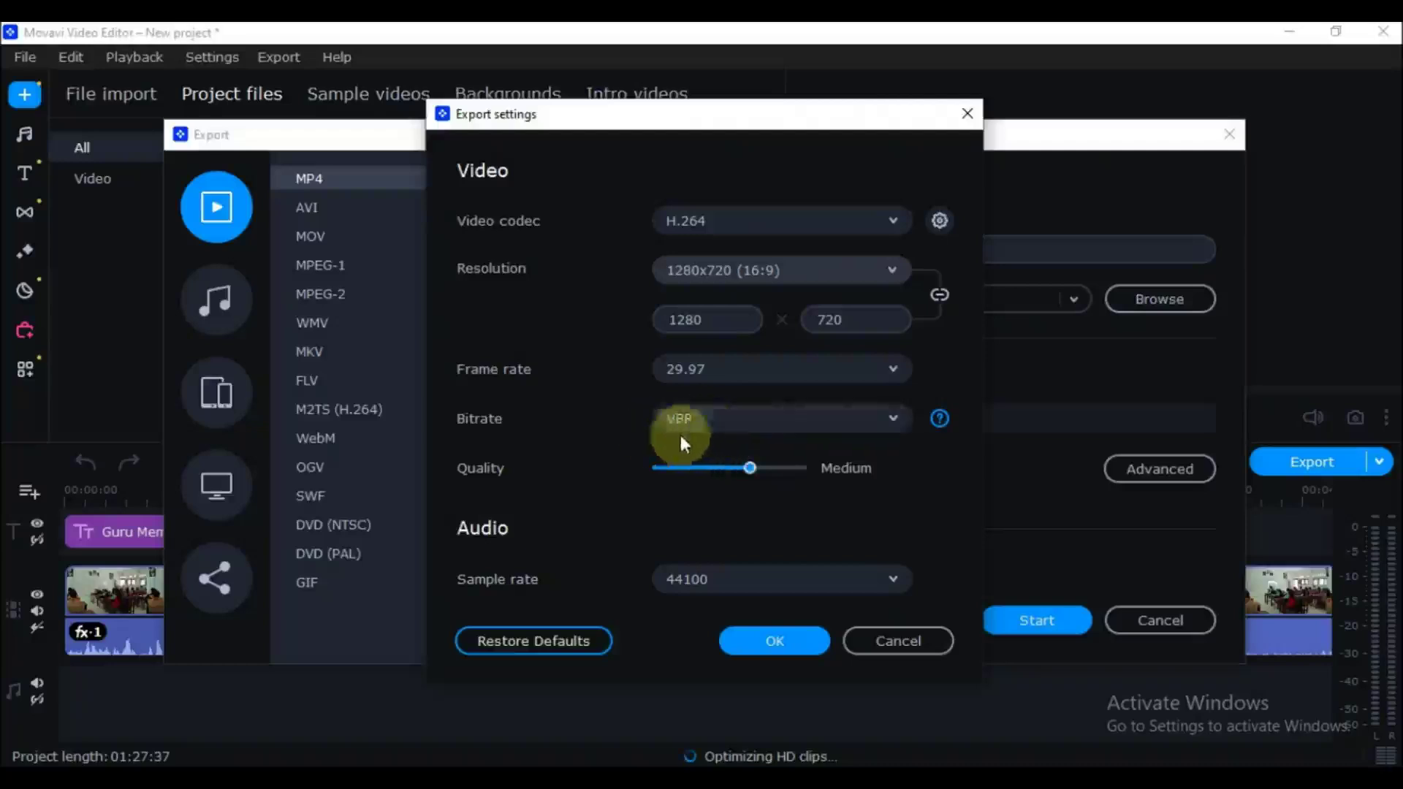
Lower the export quality to the low end of the Medium range and start exporting the video.
drag(749, 467, 693, 468)
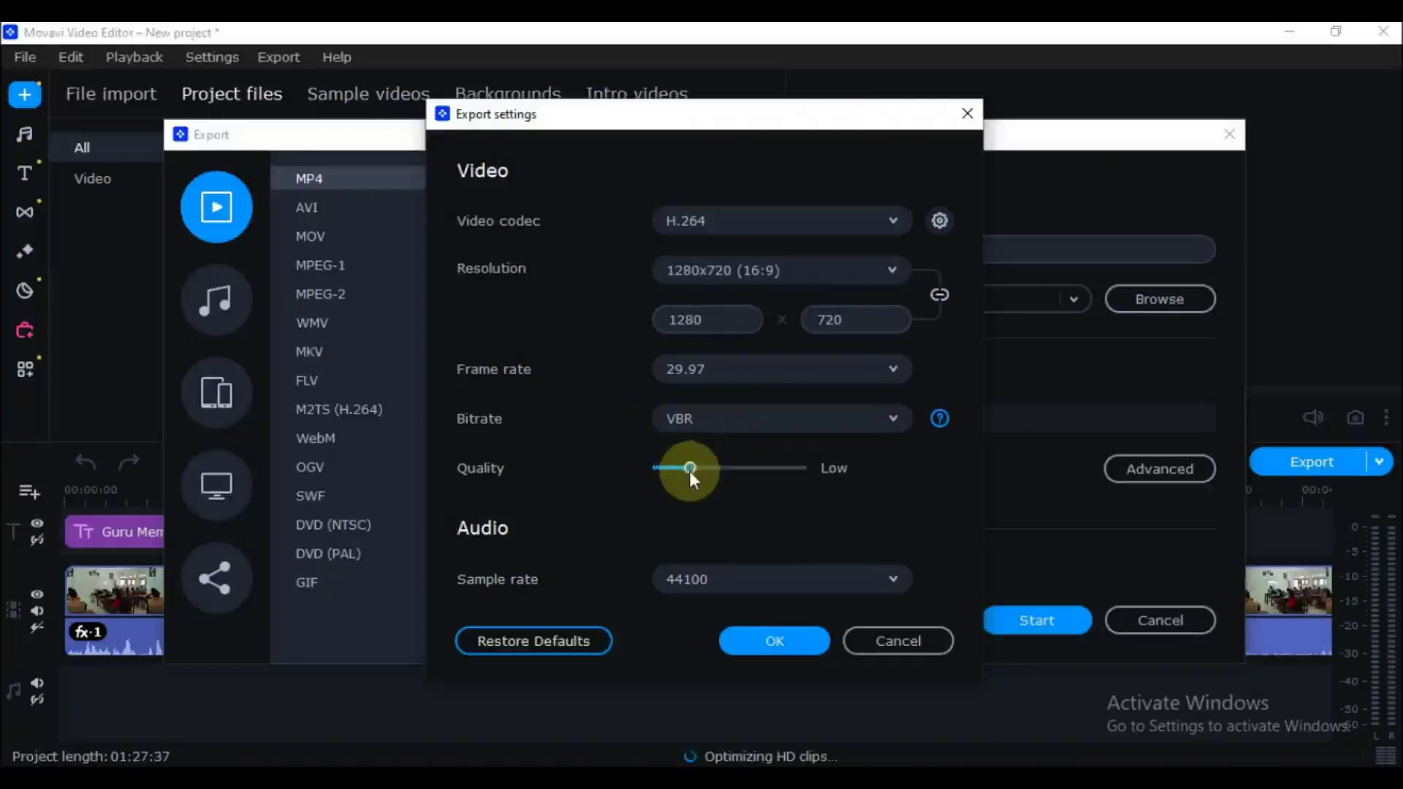
drag(695, 468, 704, 468)
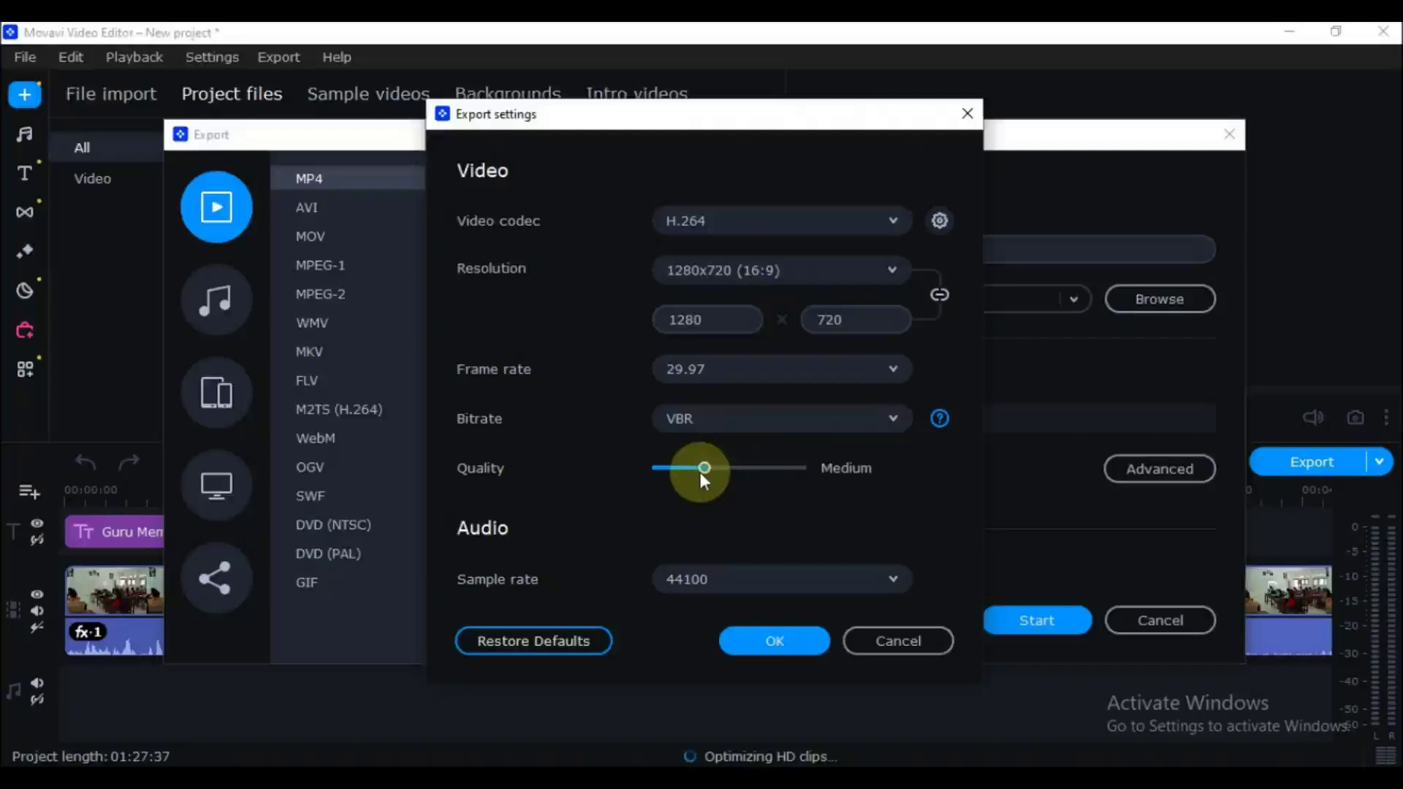
click(790, 646)
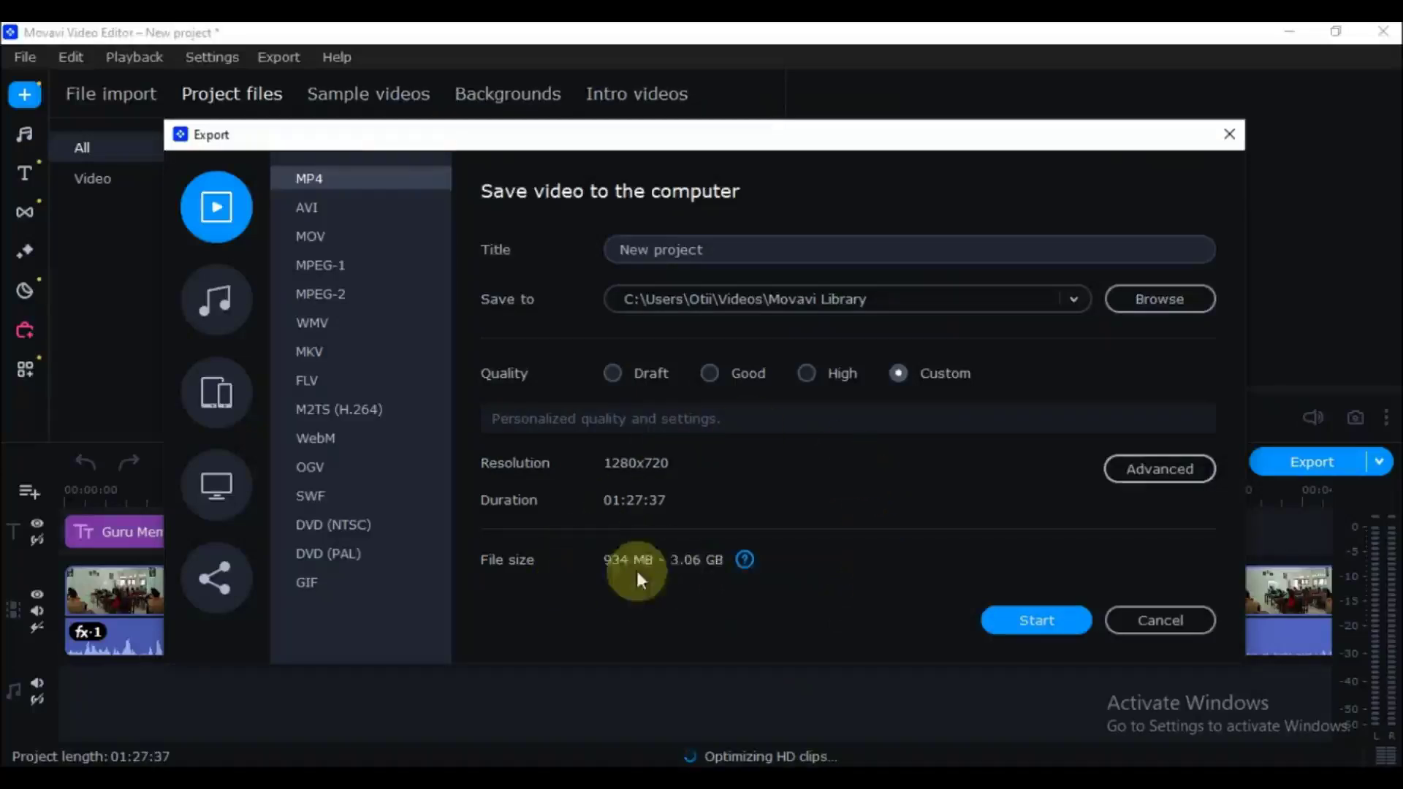
click(1037, 621)
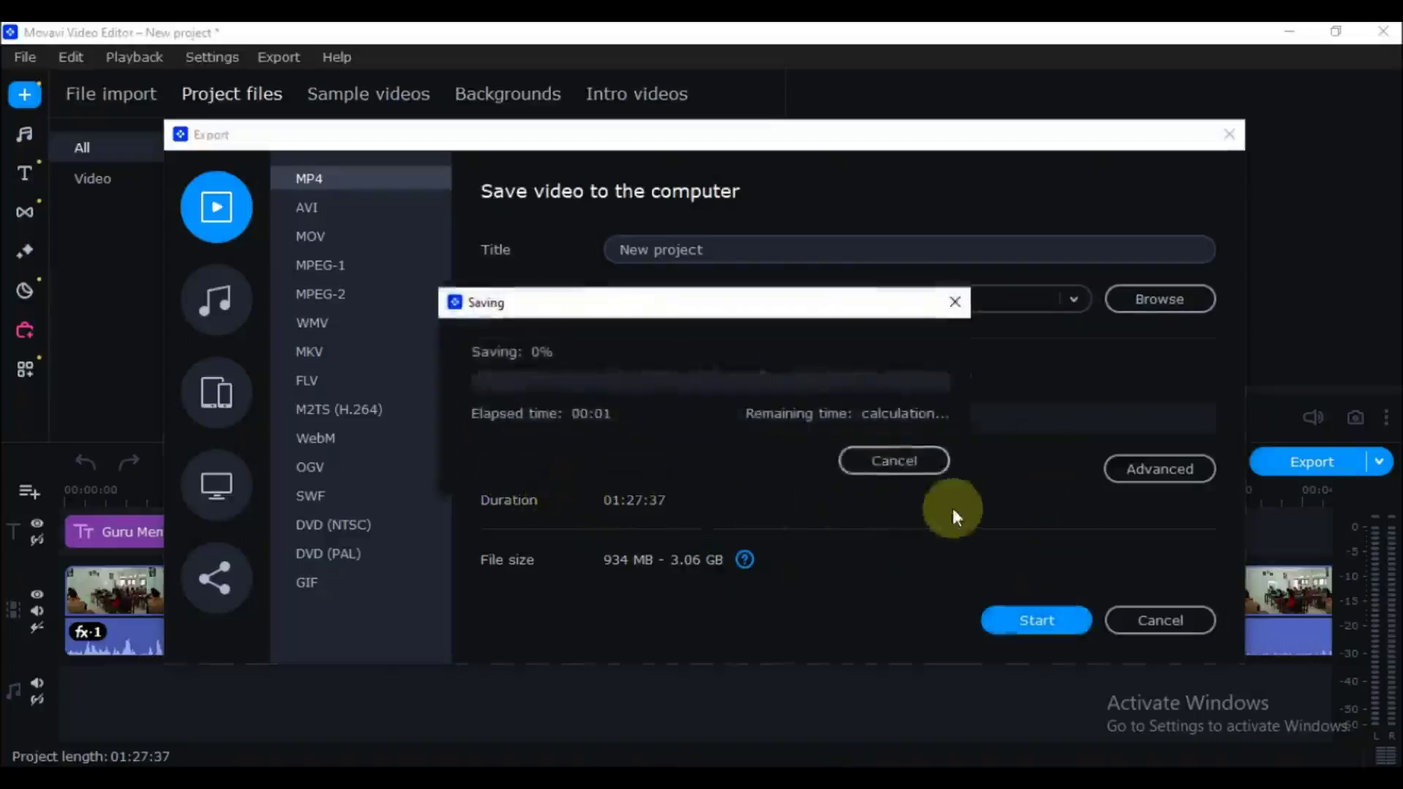